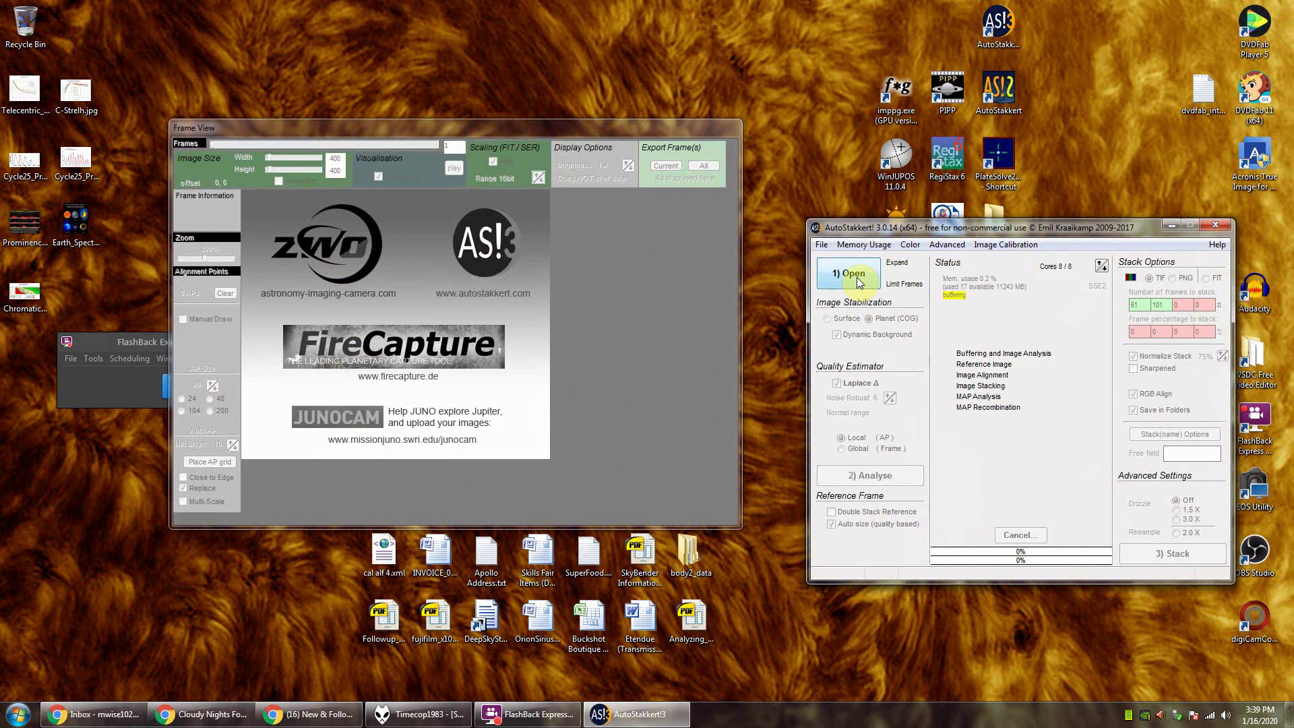
pyautogui.click(853, 275)
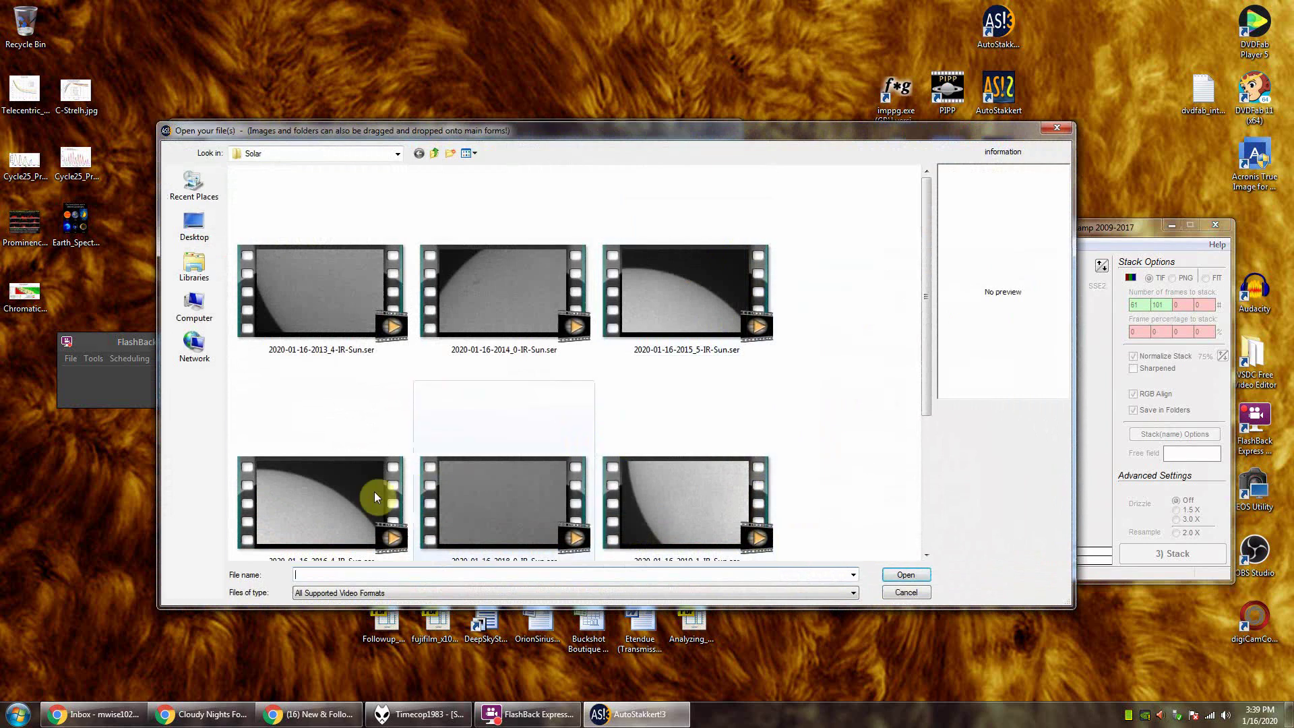
pyautogui.doubleClick(338, 507)
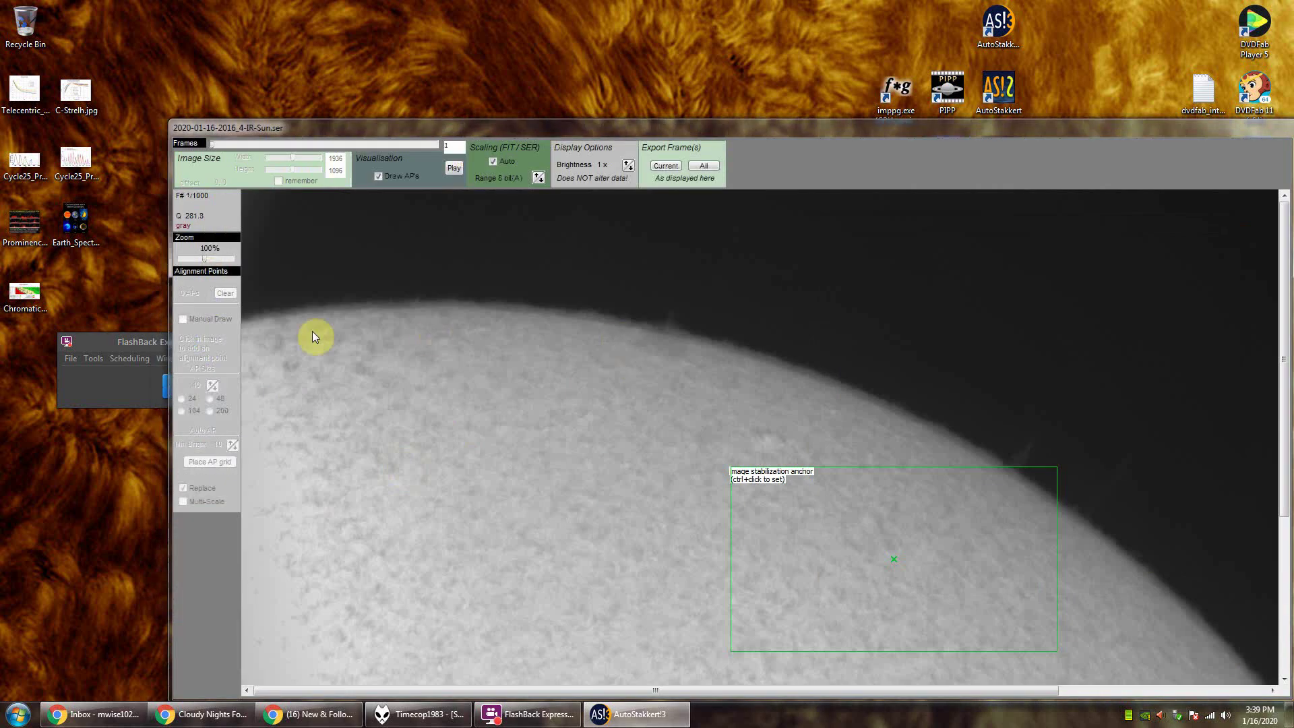
pyautogui.moveTo(205, 260); pyautogui.dragTo(194, 259)
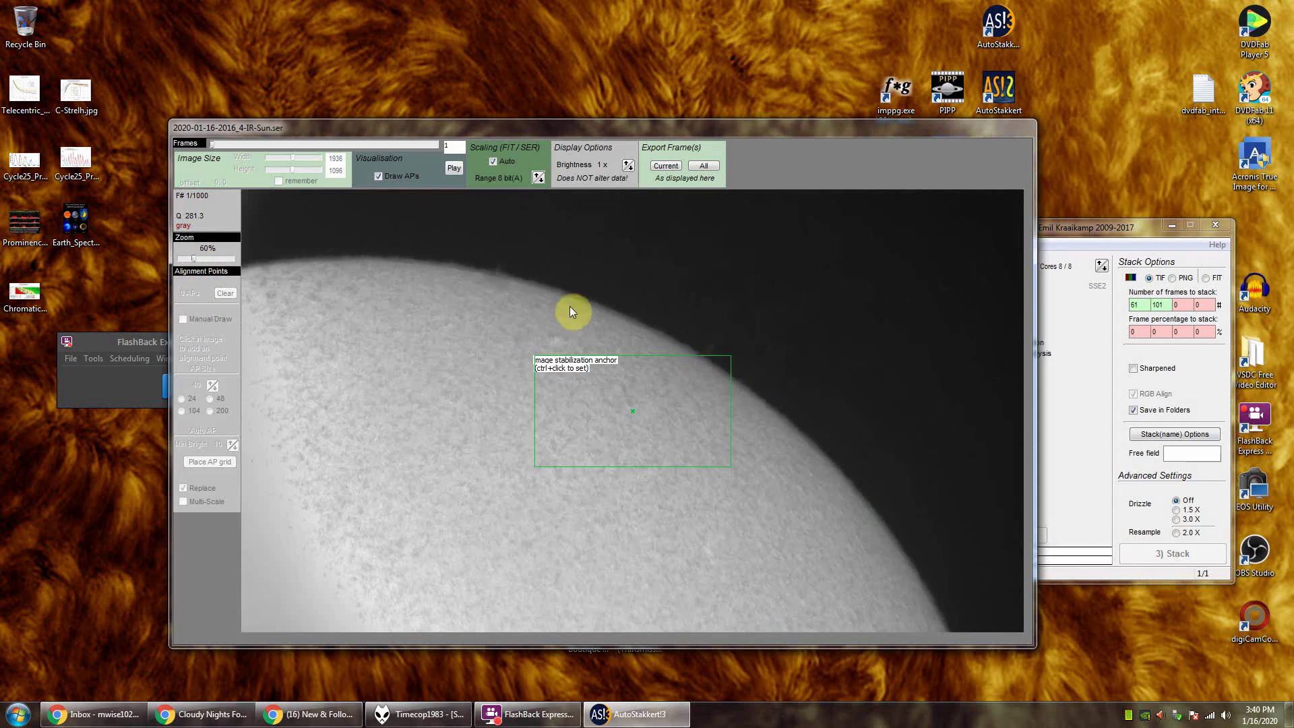
pyautogui.keyDown('ctrl'); pyautogui.click(565, 431); pyautogui.keyUp('ctrl')
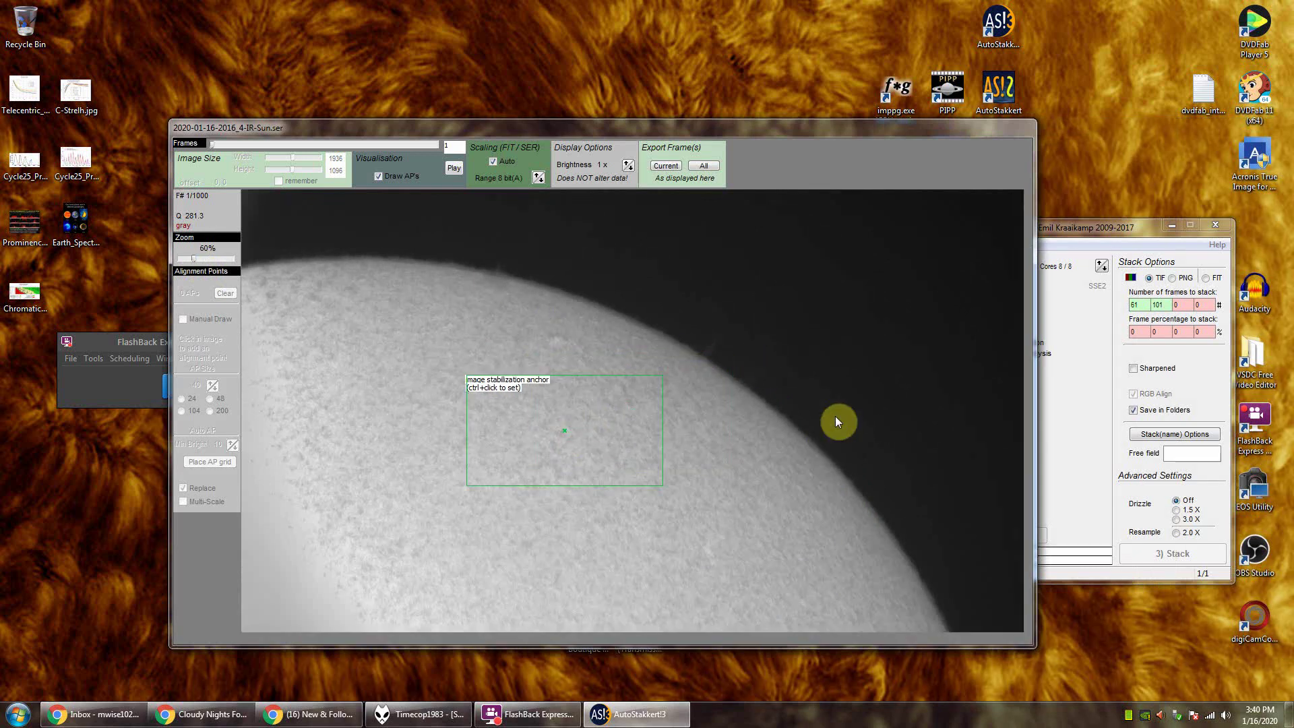
pyautogui.click(1066, 233)
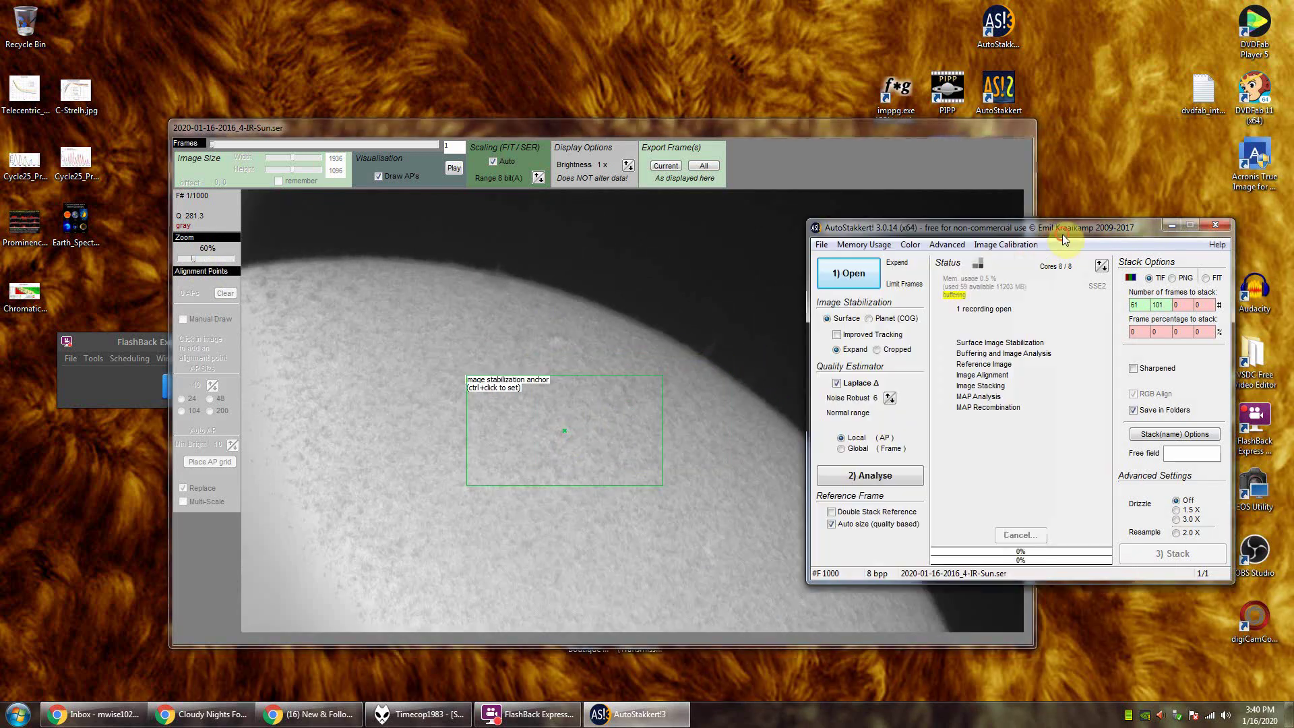
# - Enable Improved Tracking with Cropped output and analyse all 1000 frames
pyautogui.click(848, 335)
pyautogui.click(877, 349)
pyautogui.moveTo(910, 227); pyautogui.dragTo(837, 214)
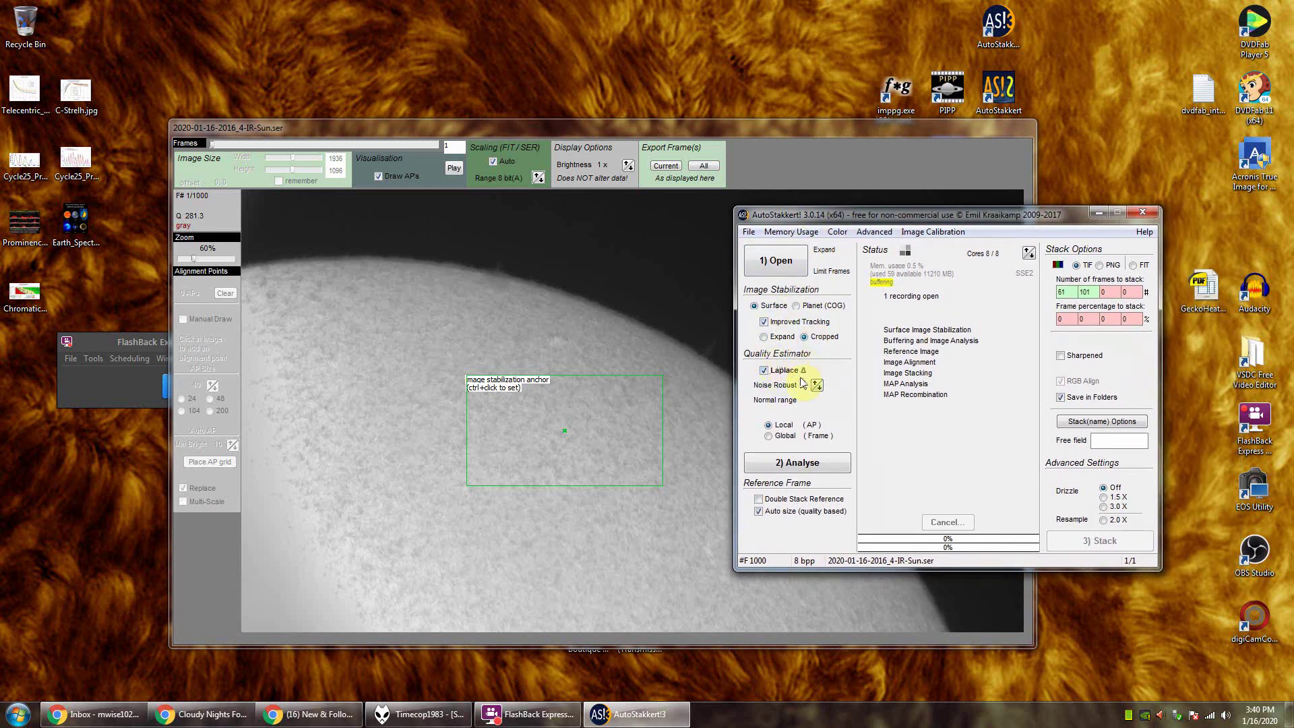
pyautogui.click(801, 465)
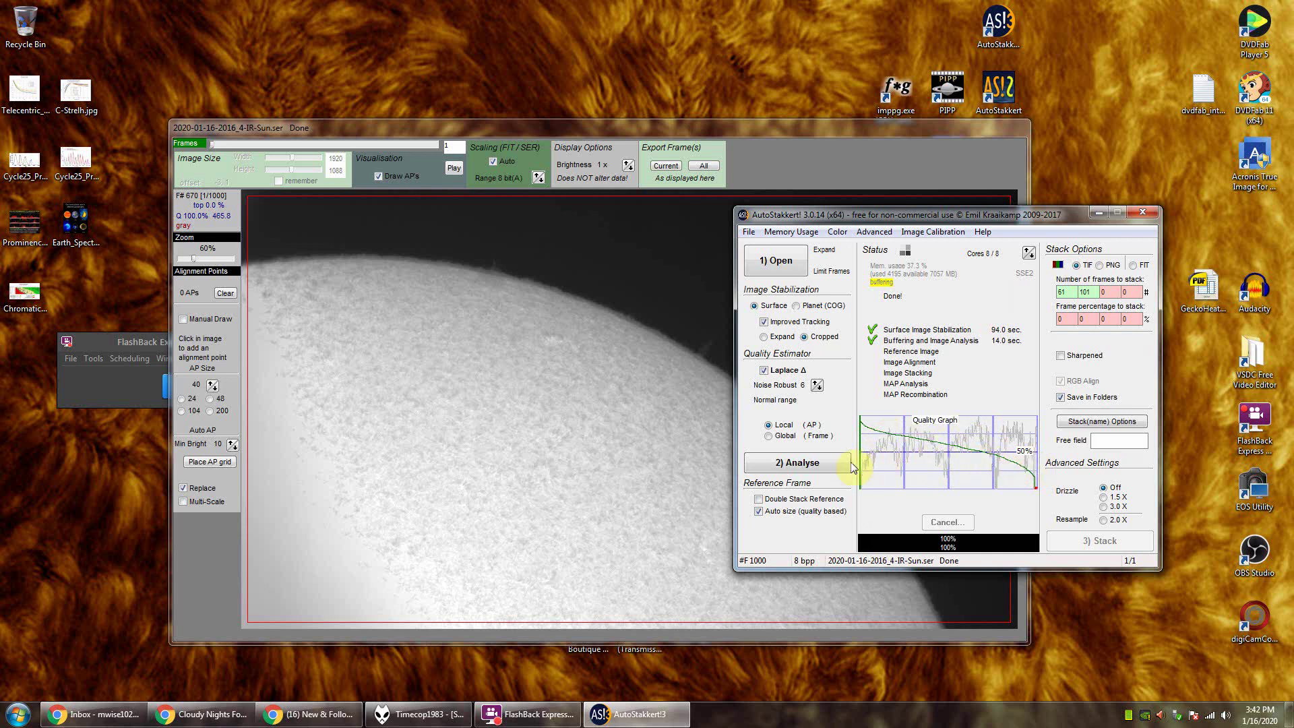
# - Fill the frames-to-stack boxes with 61, 101 and 251
pyautogui.doubleClick(1066, 292)
pyautogui.write('61')
pyautogui.press('Tab')
pyautogui.press('Tab')
pyautogui.write('101')
pyautogui.press('Tab')
pyautogui.write('25')
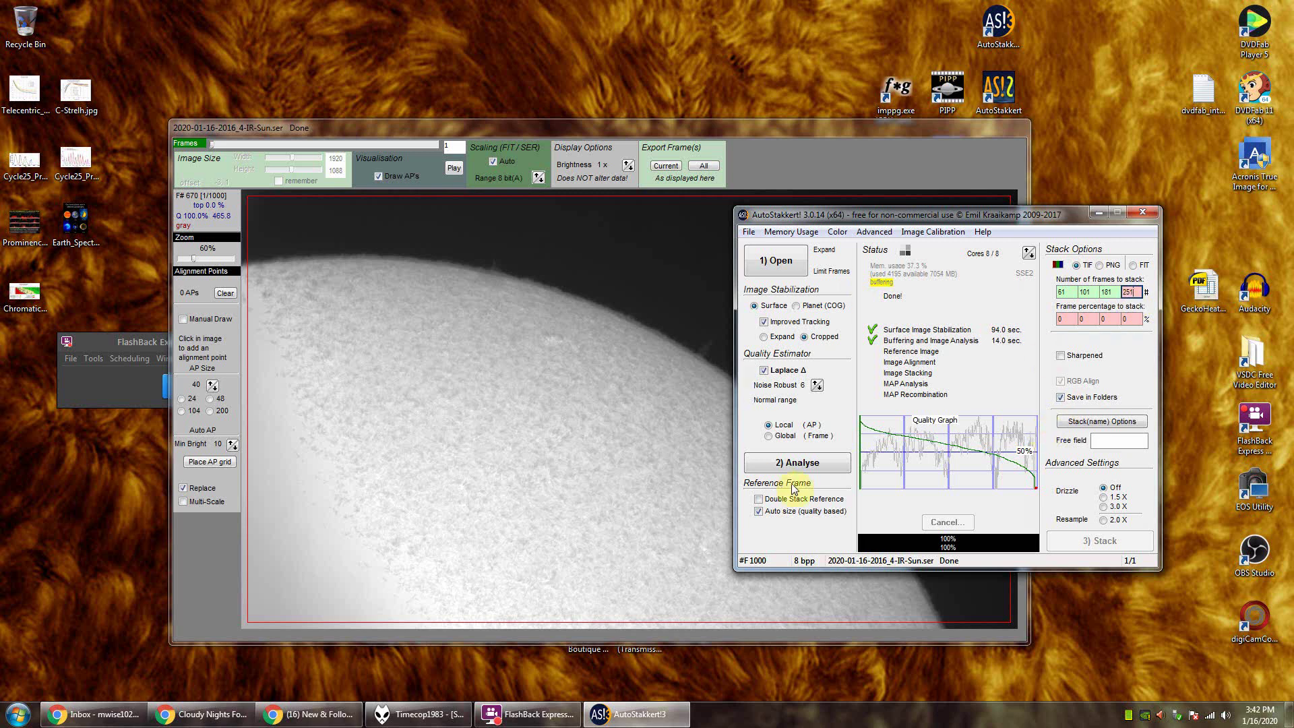
# - Place the alignment-point grid and add extra APs along the bottom edge, 3675 in total
pyautogui.click(445, 255)
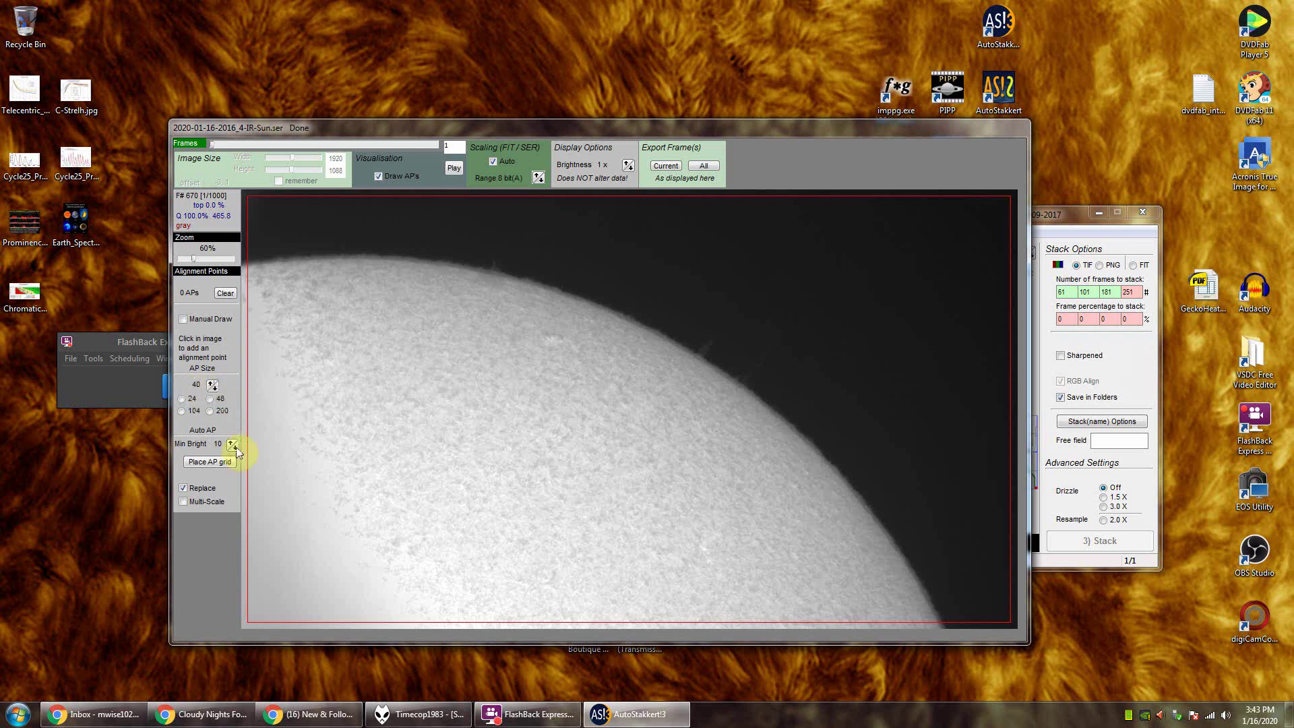
pyautogui.click(210, 464)
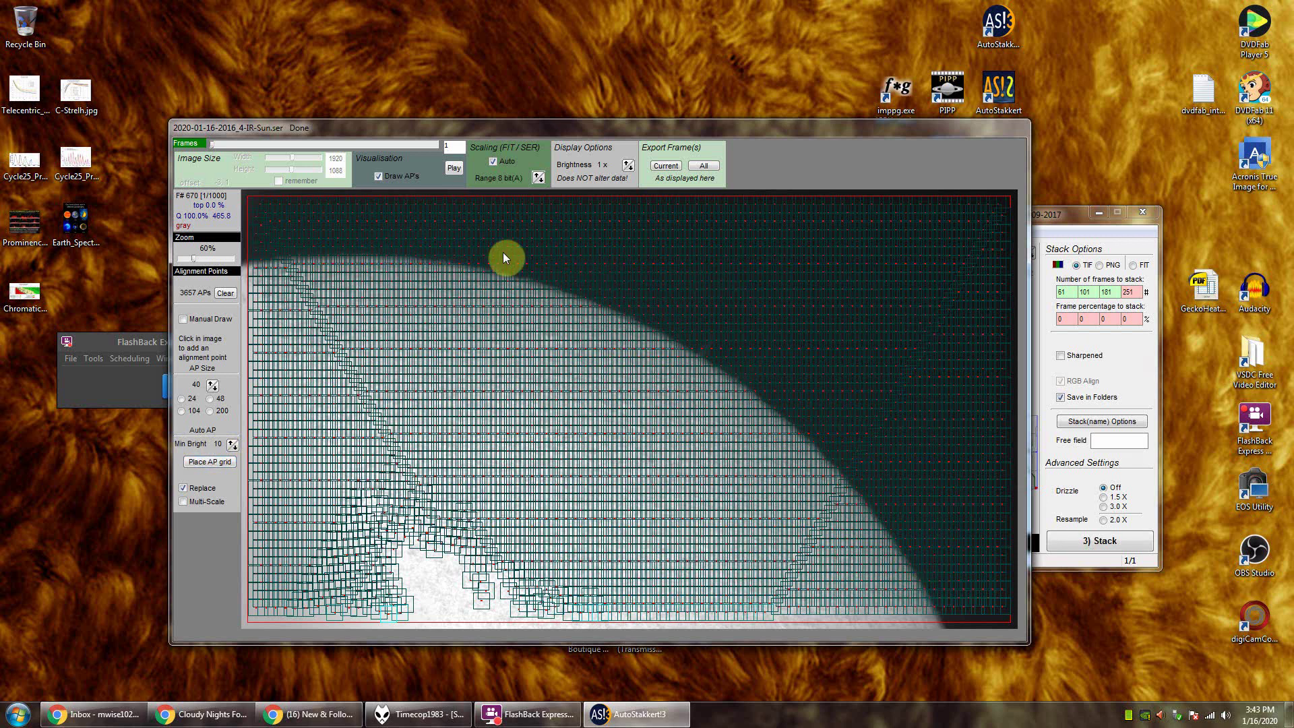
pyautogui.click(409, 559)
pyautogui.moveTo(412, 578)
pyautogui.mouseDown()
pyautogui.moveTo(451, 572)
pyautogui.moveTo(457, 582)
pyautogui.moveTo(430, 601)
pyautogui.moveTo(492, 610)
pyautogui.moveTo(428, 612)
pyautogui.mouseUp()
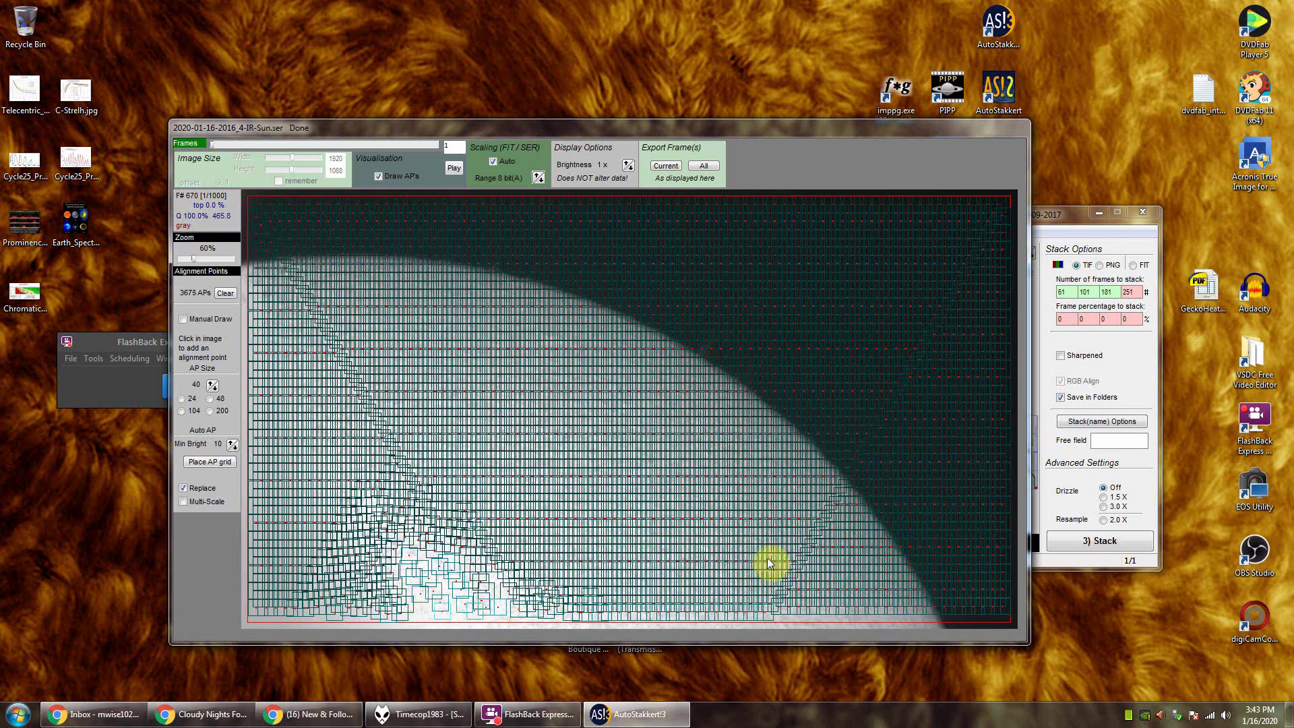
# - Stack the recording at 61, 101, 181 and 251 frames until the status reads Done
pyautogui.click(1055, 213)
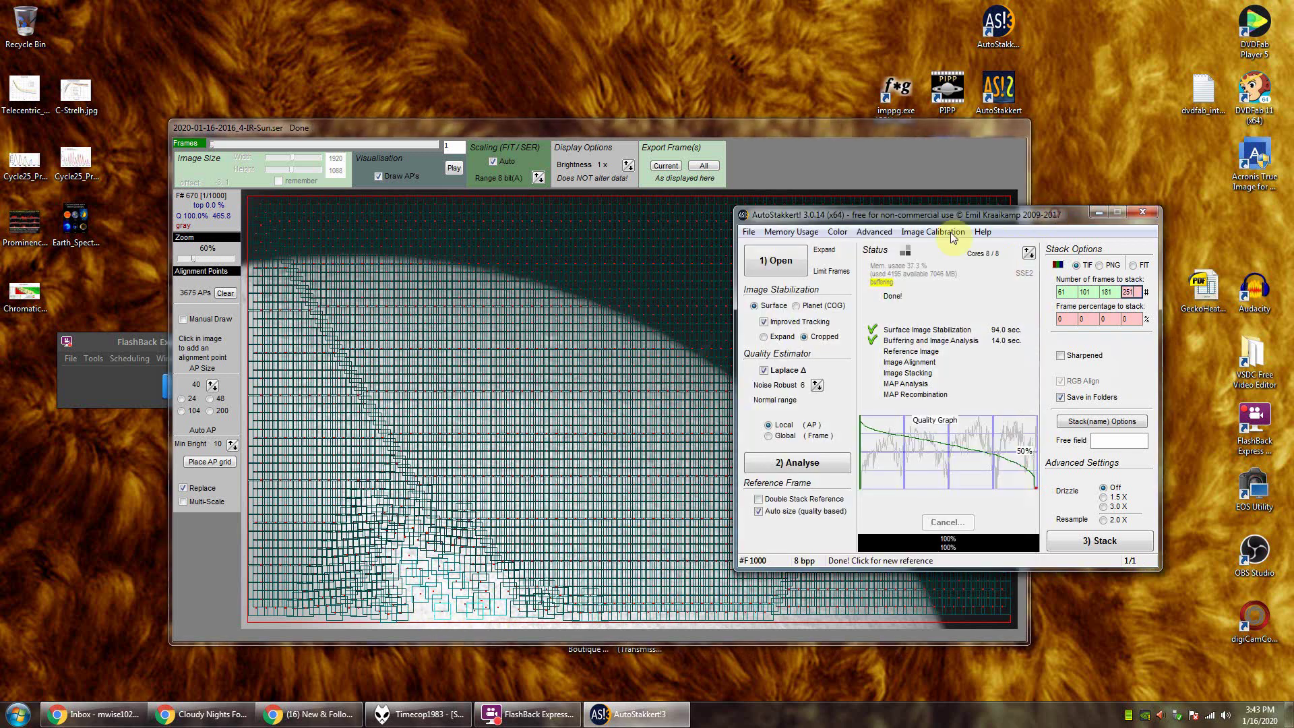
pyautogui.click(1090, 540)
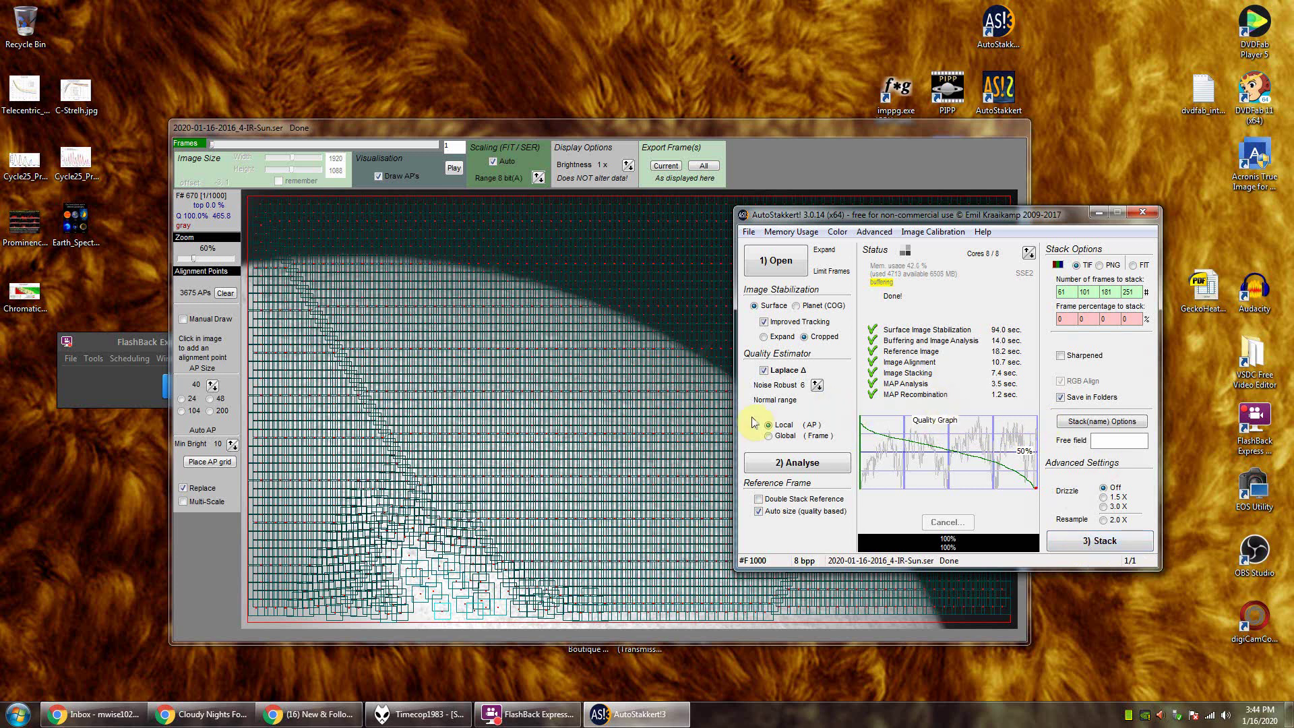
pyautogui.click(726, 411)
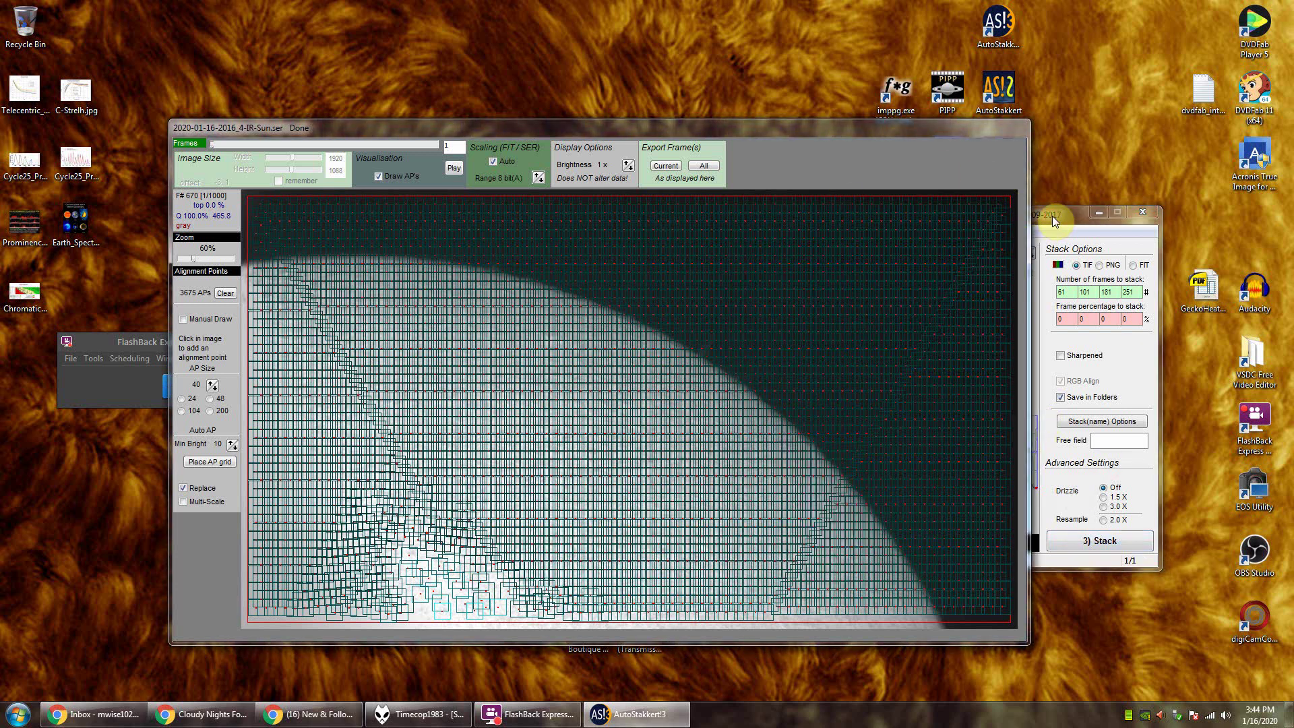
pyautogui.moveTo(1052, 216); pyautogui.dragTo(1028, 213)
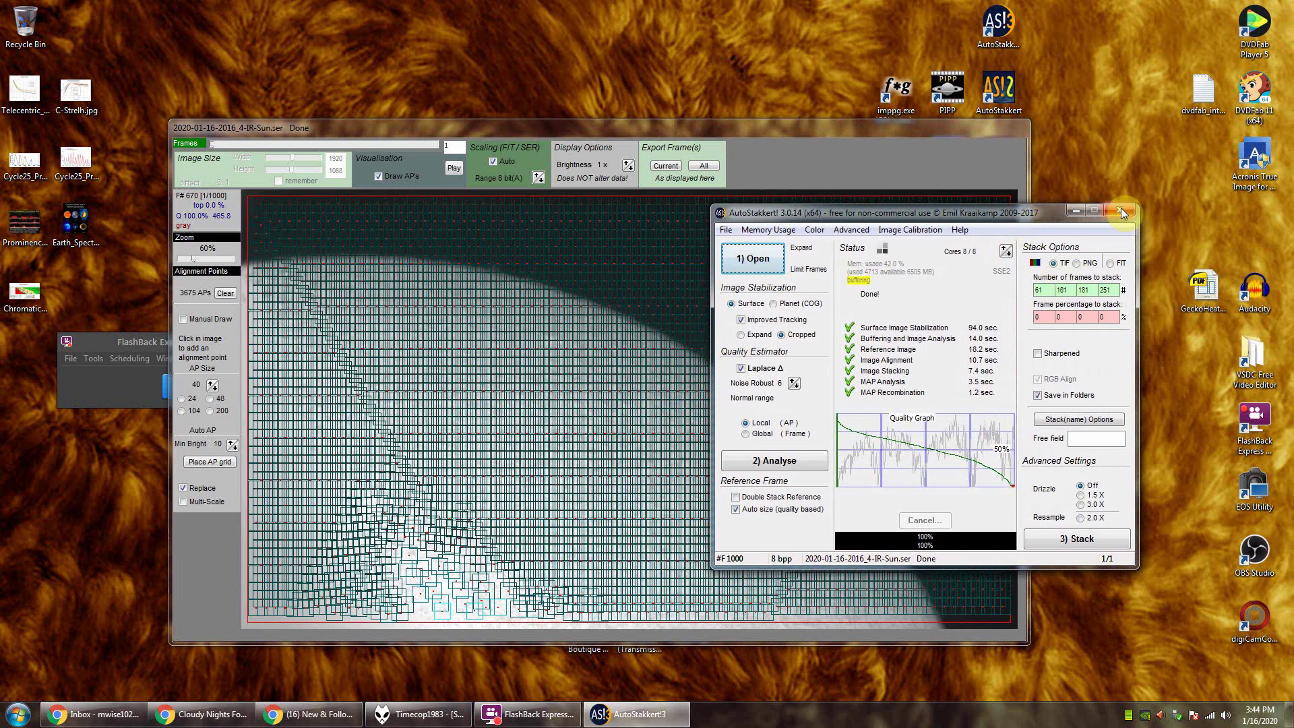
# - Close AutoStakkert! 3 and launch ImPPG
pyautogui.click(1120, 209)
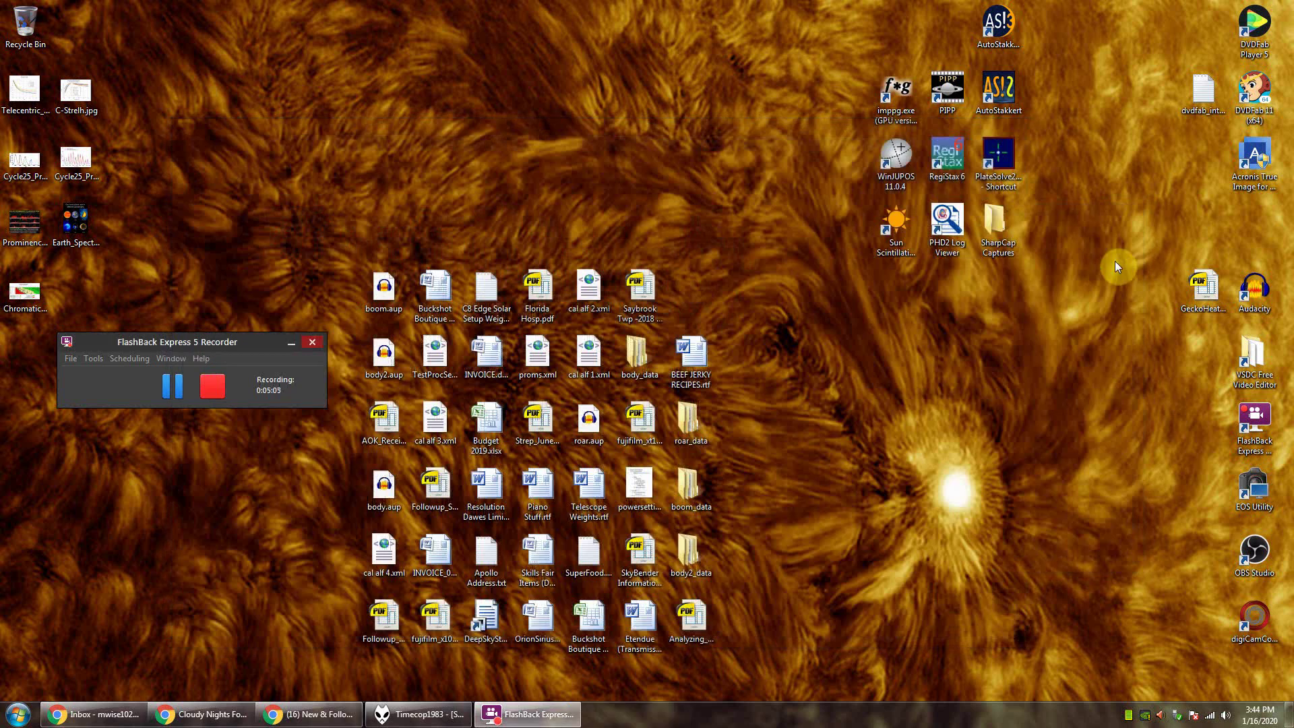
pyautogui.doubleClick(893, 128)
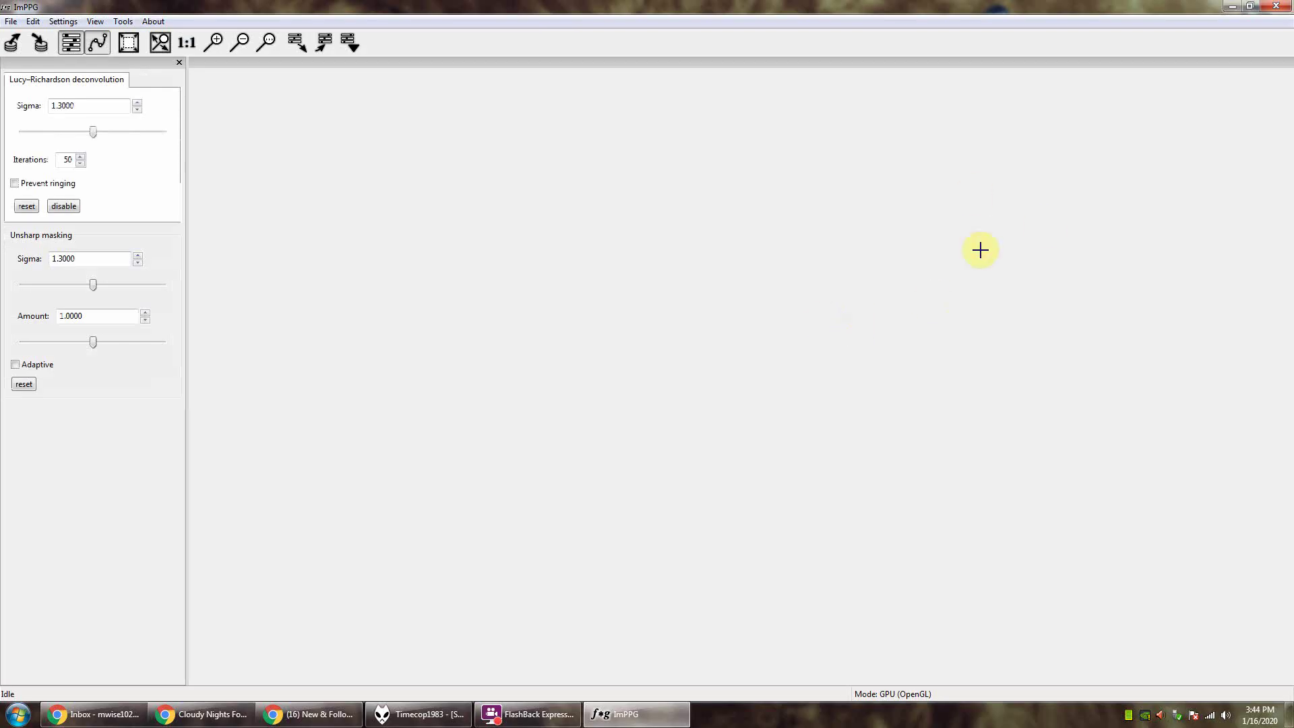
pyautogui.moveTo(964, 361); pyautogui.dragTo(644, 442)
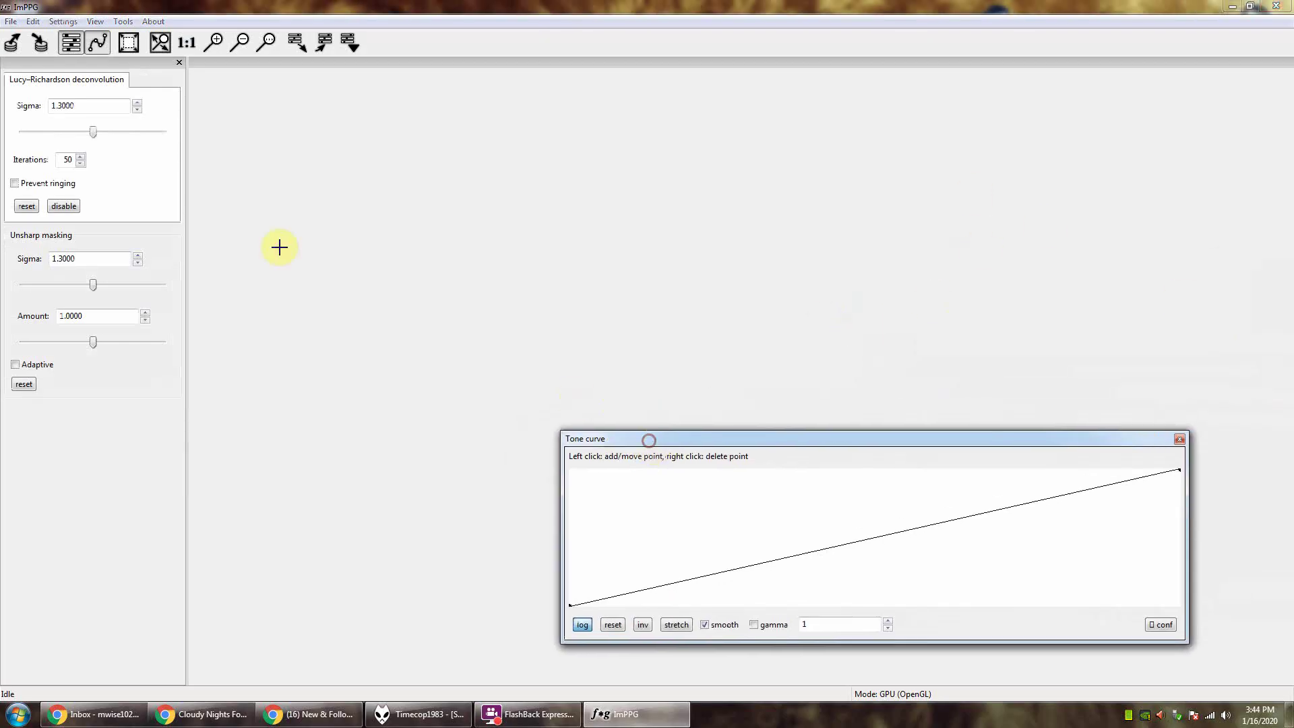
# - Open the stacked TIFF from the 01-16-2020 Solar\AS_F181 folder
pyautogui.click(12, 41)
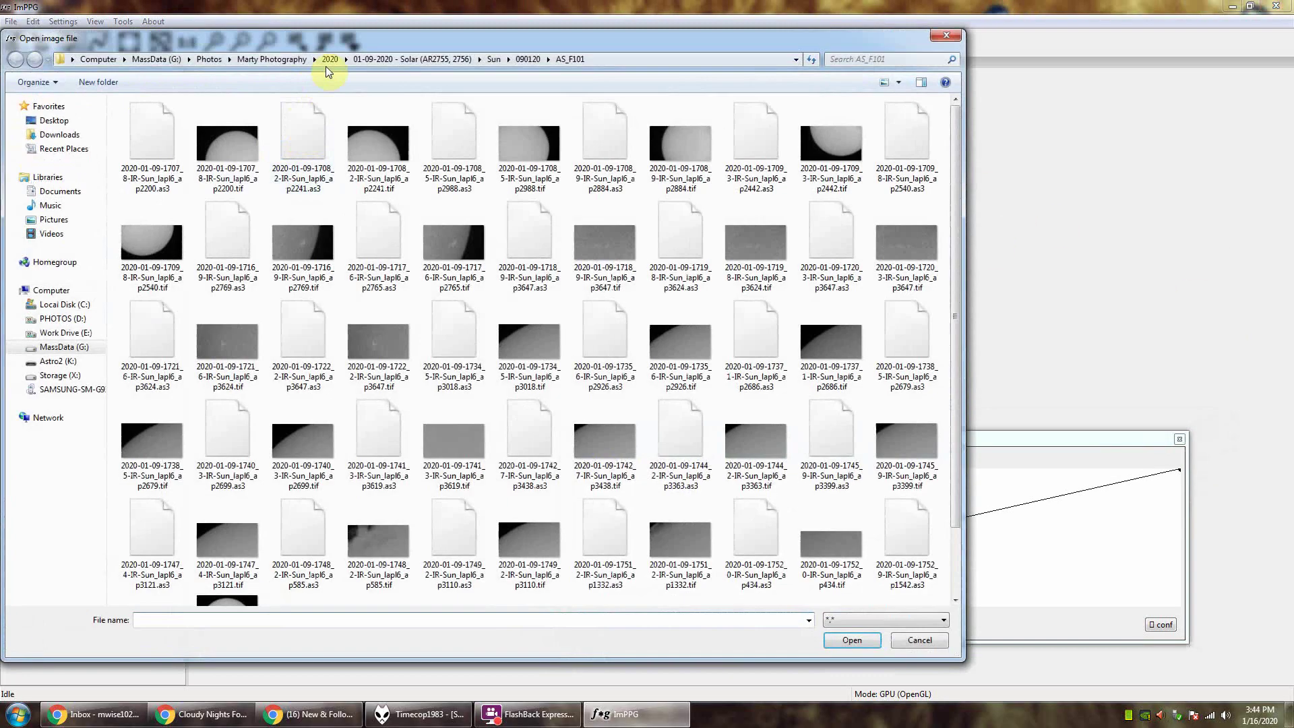
pyautogui.click(329, 59)
pyautogui.doubleClick(169, 234)
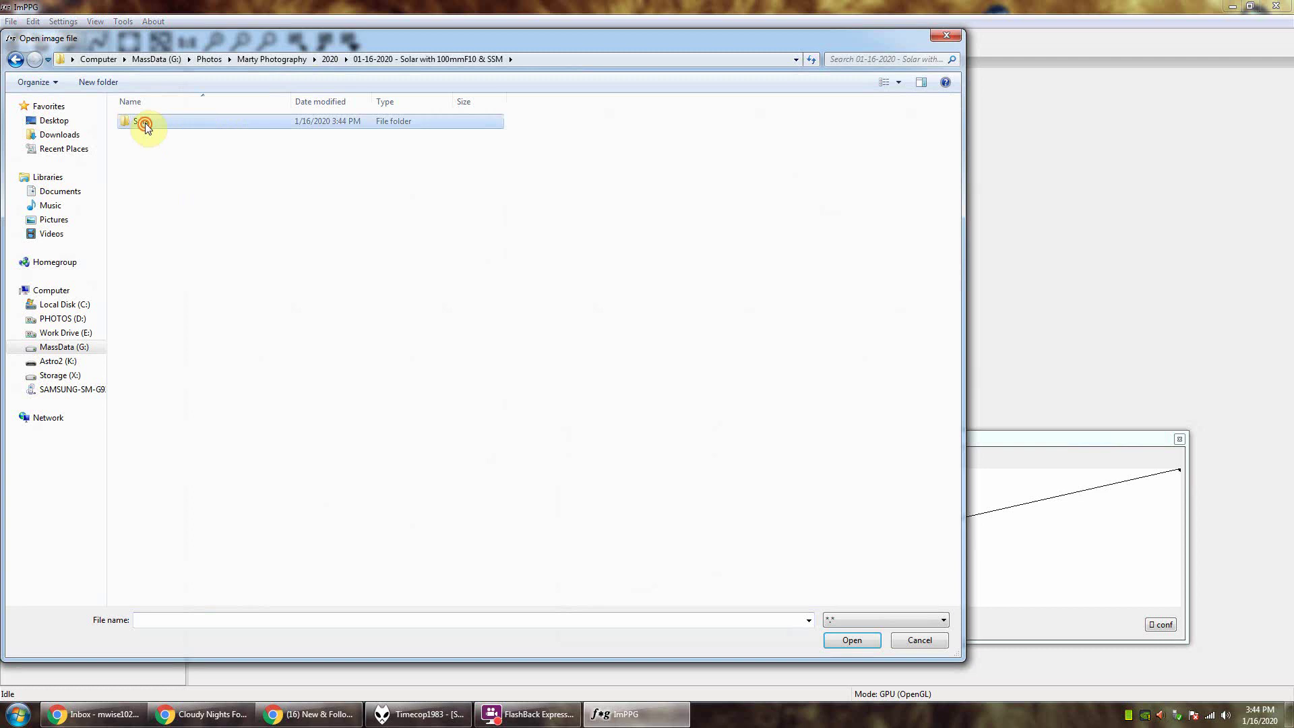
pyautogui.doubleClick(144, 122)
pyautogui.click(162, 151)
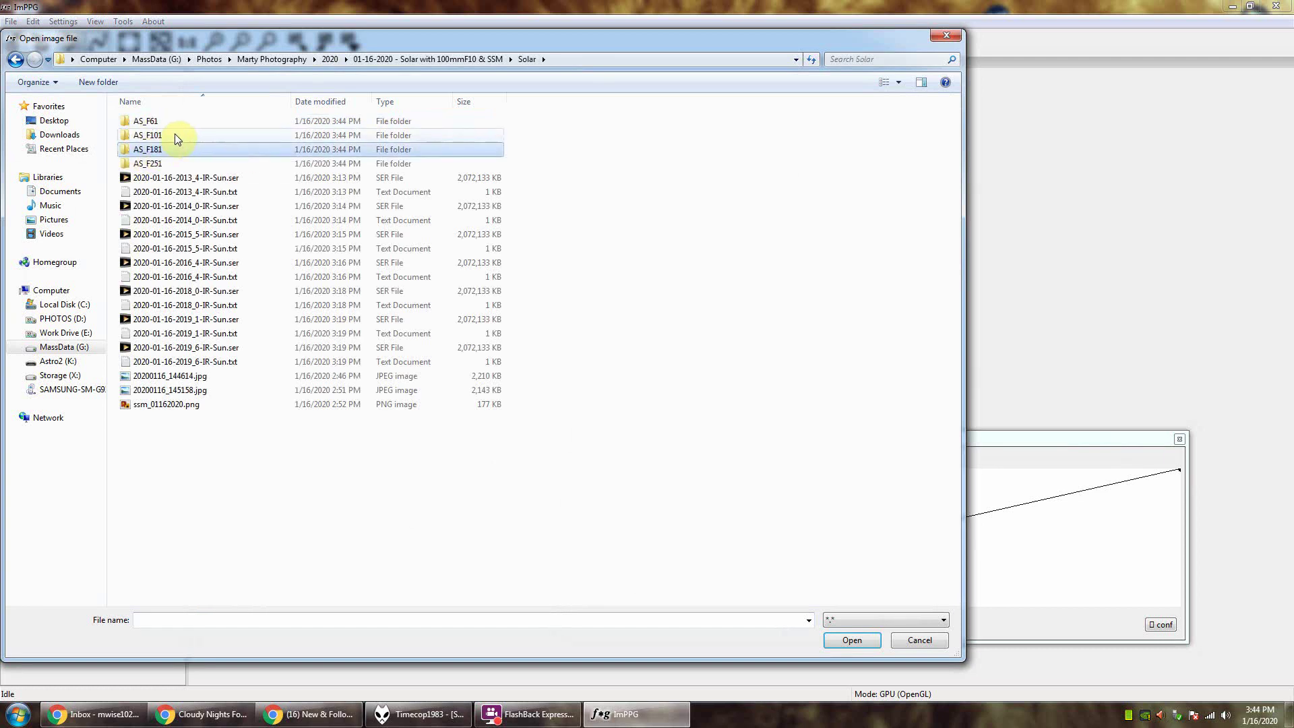
pyautogui.doubleClick(160, 151)
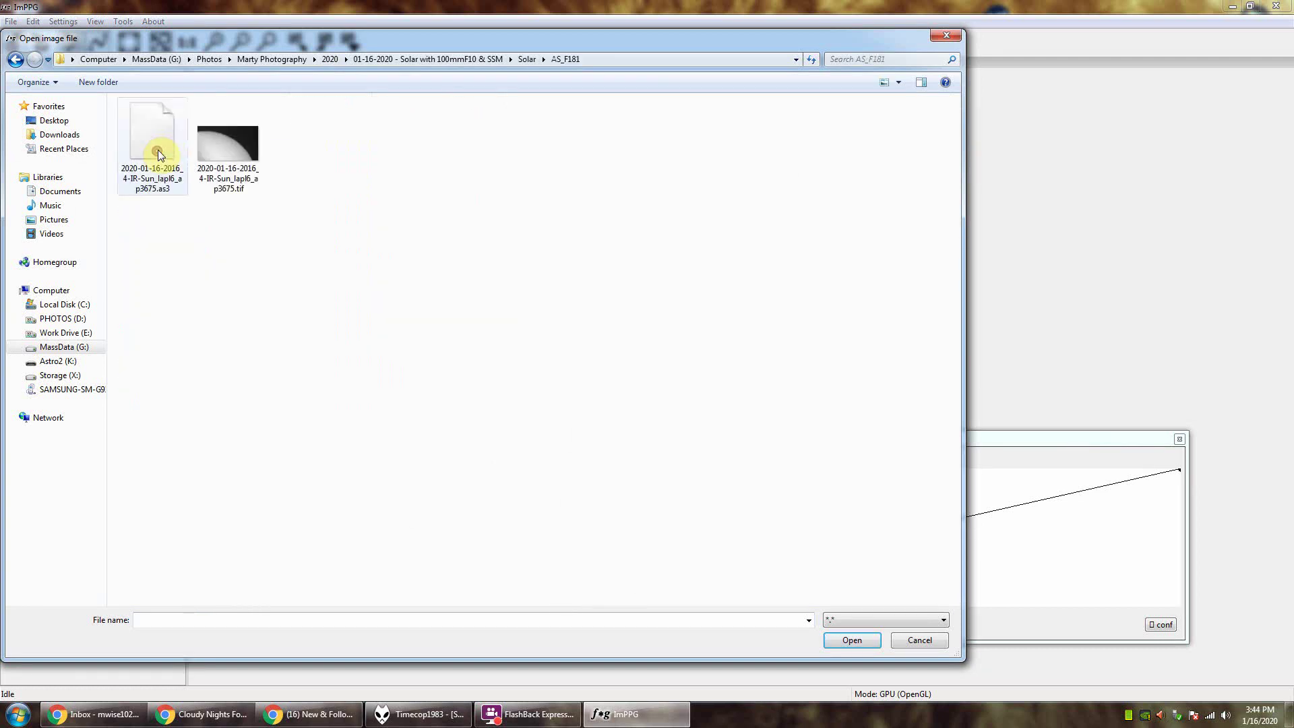
pyautogui.click(227, 159)
pyautogui.doubleClick(228, 159)
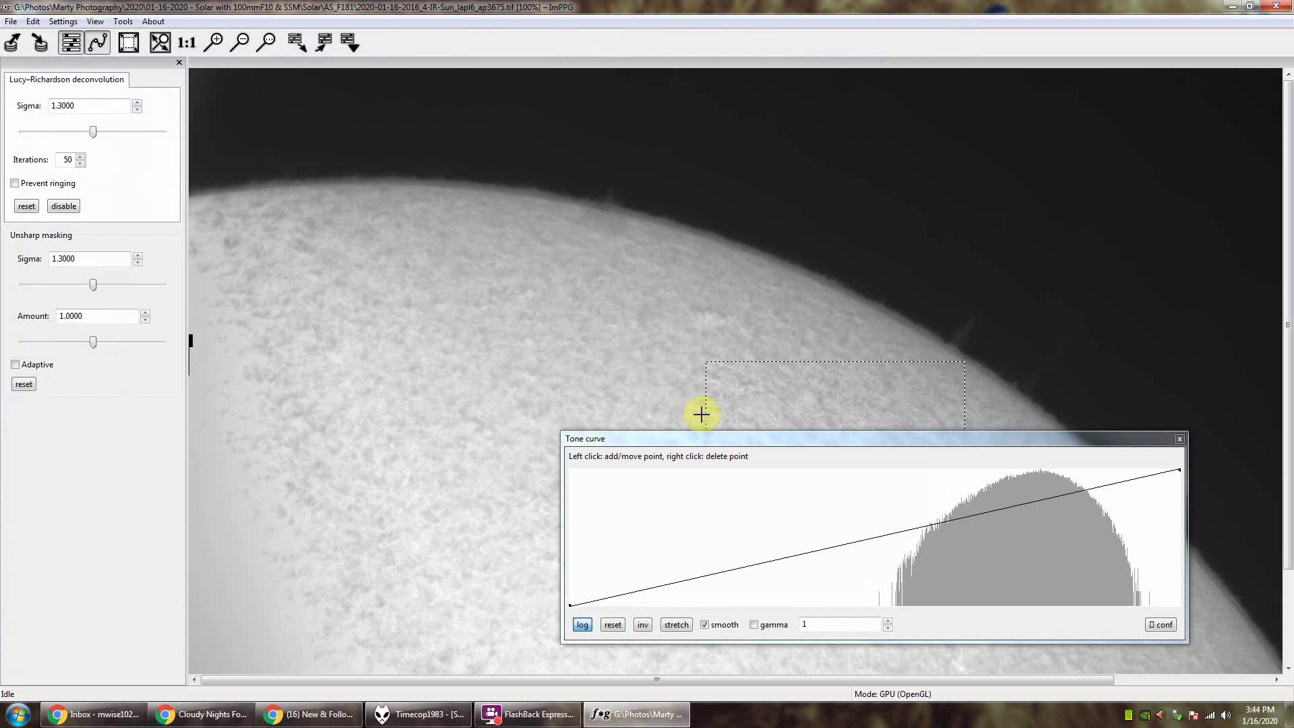
# - Select a preview patch on the solar disk, then reset and stretch the tone curve
pyautogui.moveTo(718, 445); pyautogui.dragTo(803, 15)
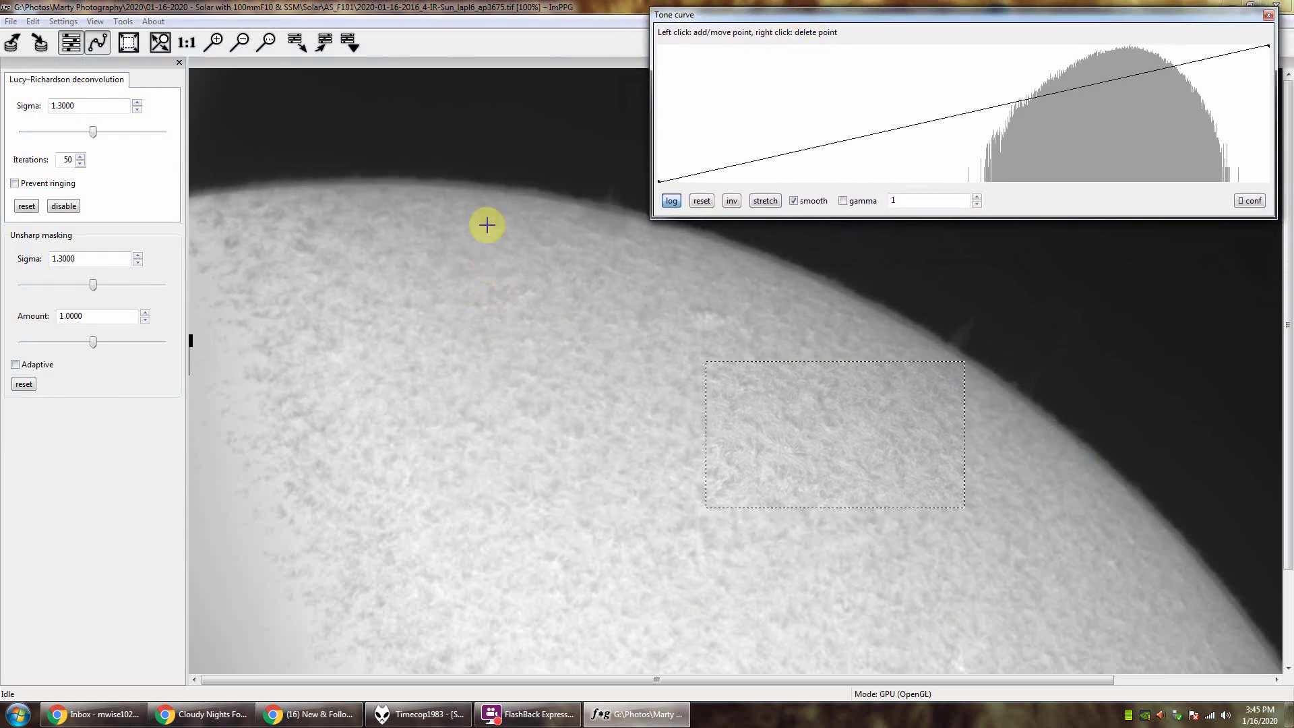
pyautogui.moveTo(453, 277); pyautogui.dragTo(788, 622)
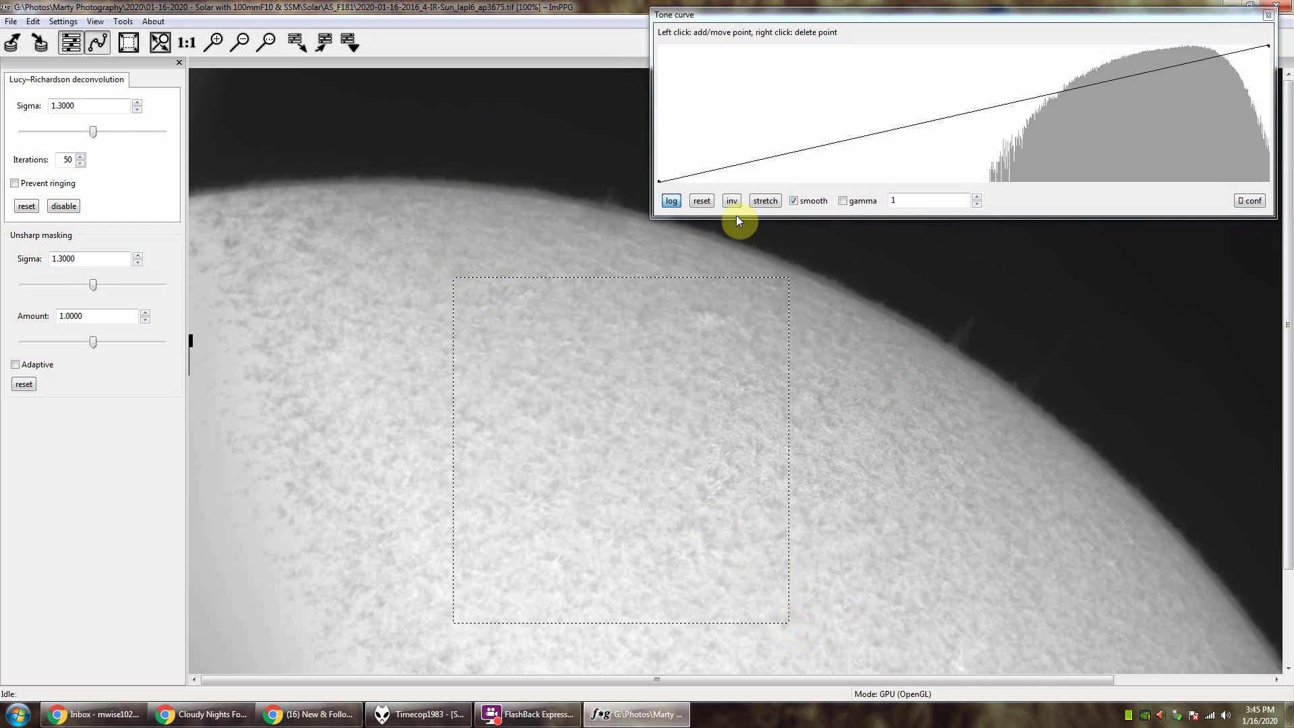
pyautogui.click(702, 201)
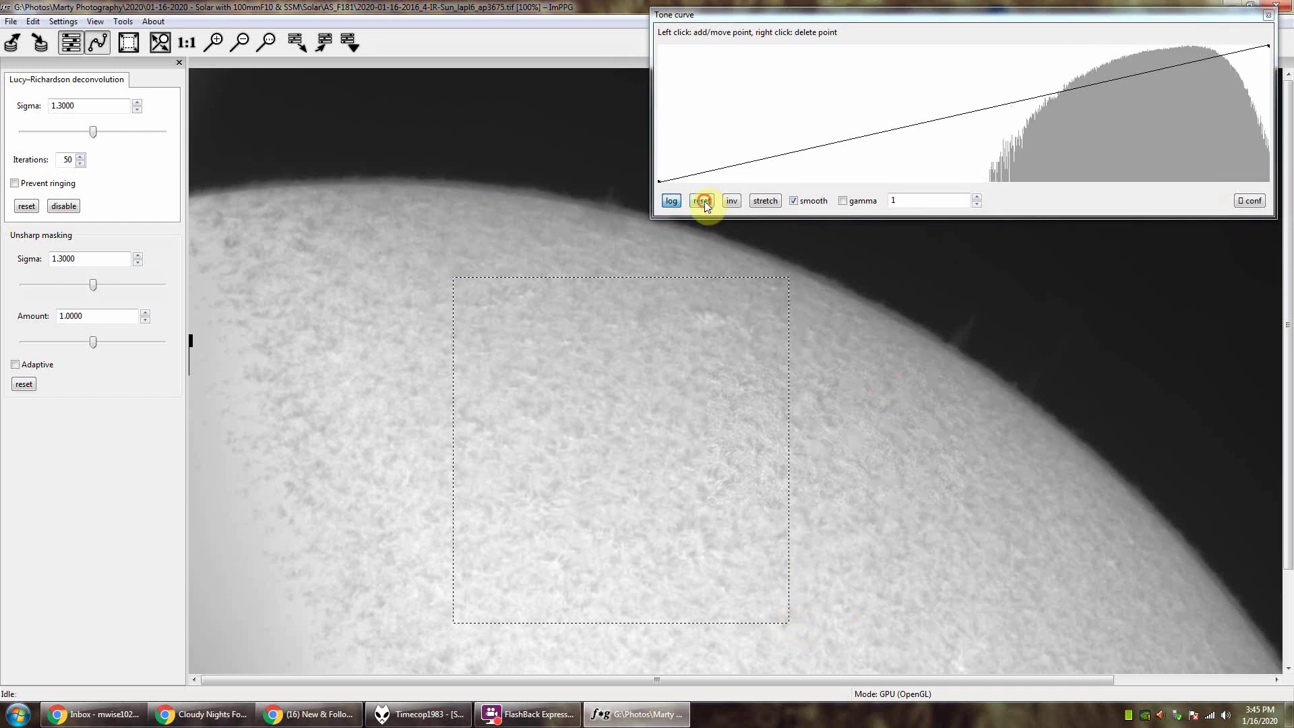
pyautogui.click(768, 202)
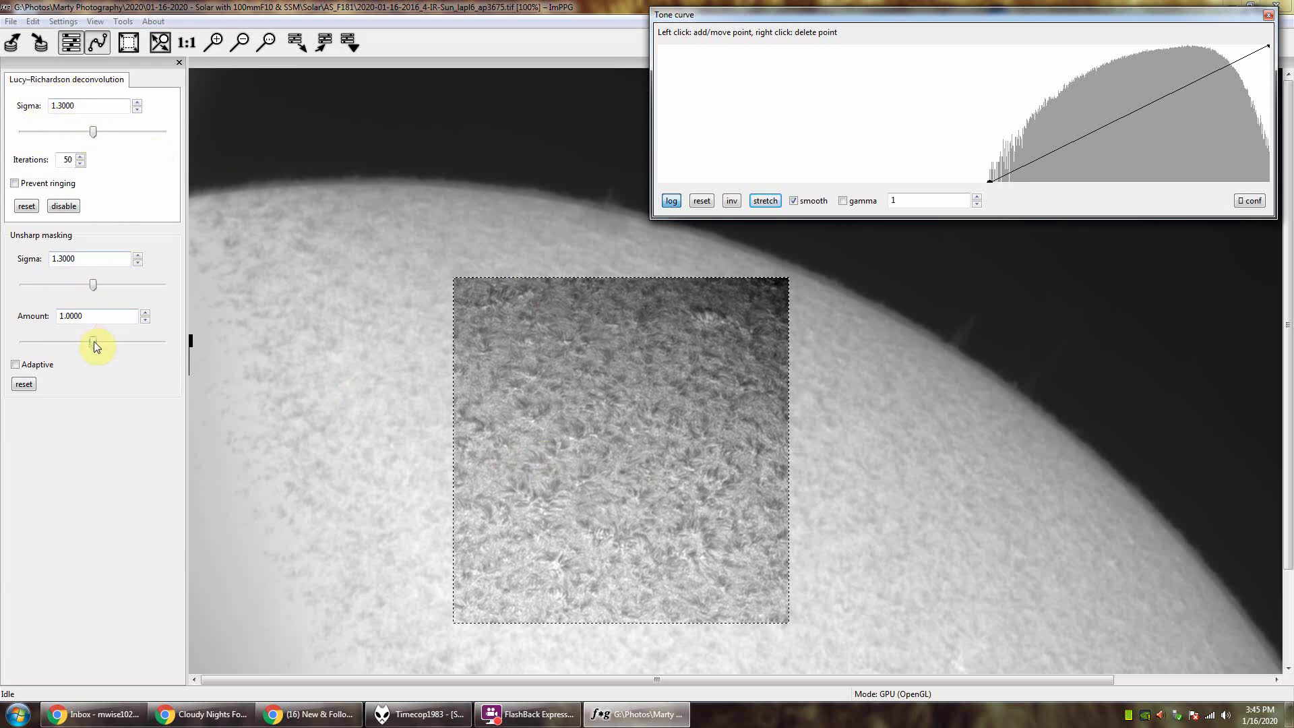
# - Set Lucy-Richardson sigma 1.1904, 50 iterations, and unsharp masking sigma 1.3, amount 0.5848
pyautogui.moveTo(95, 343)
pyautogui.mouseDown()
pyautogui.moveTo(78, 342)
pyautogui.moveTo(140, 345)
pyautogui.moveTo(44, 349)
pyautogui.moveTo(112, 353)
pyautogui.moveTo(83, 353)
pyautogui.mouseUp()
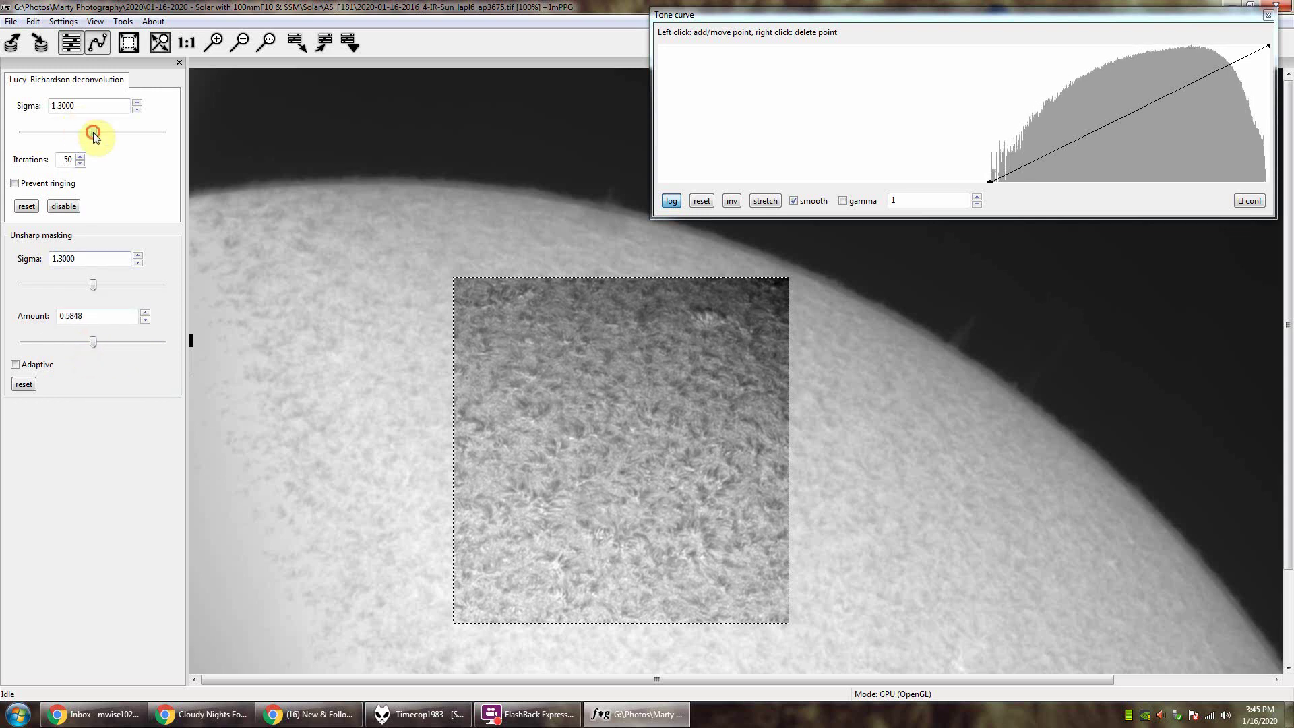
pyautogui.moveTo(93, 132)
pyautogui.mouseDown()
pyautogui.moveTo(73, 132)
pyautogui.moveTo(167, 144)
pyautogui.moveTo(86, 146)
pyautogui.mouseUp()
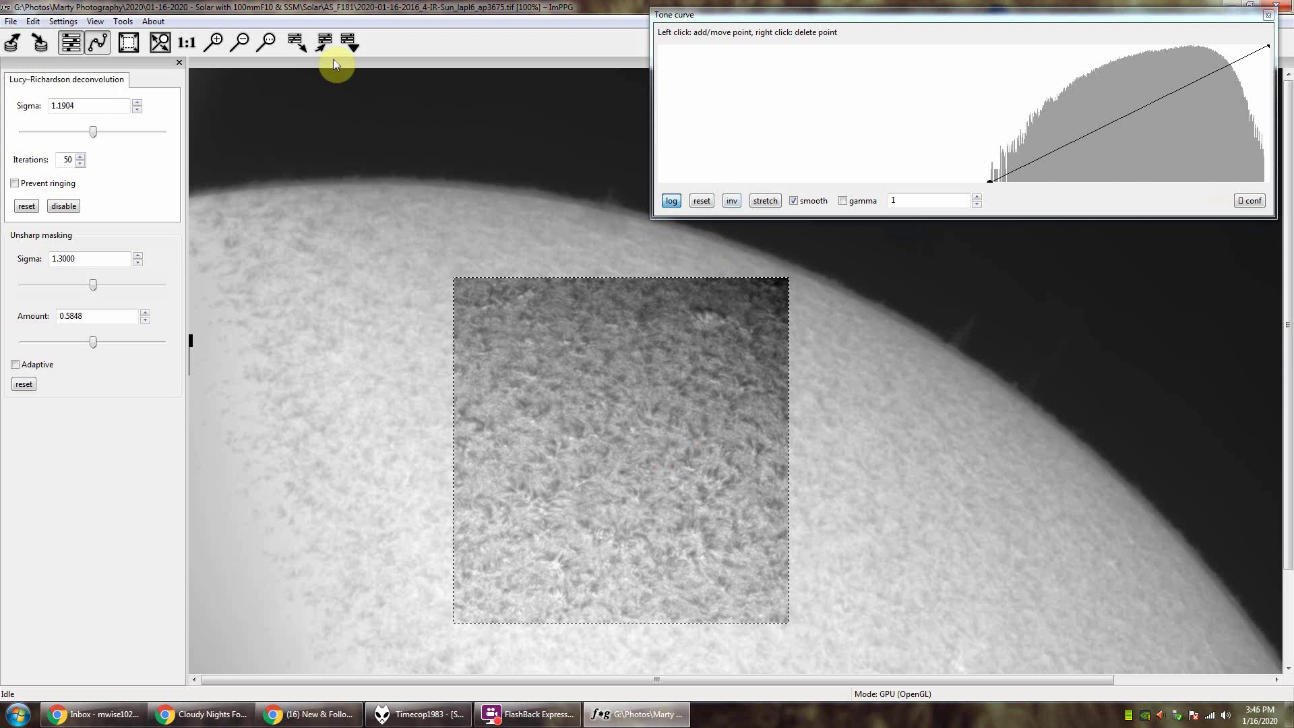
# - Zoom to 80%, move the Tone curve window lower left, and select the limb and sky
pyautogui.click(240, 42)
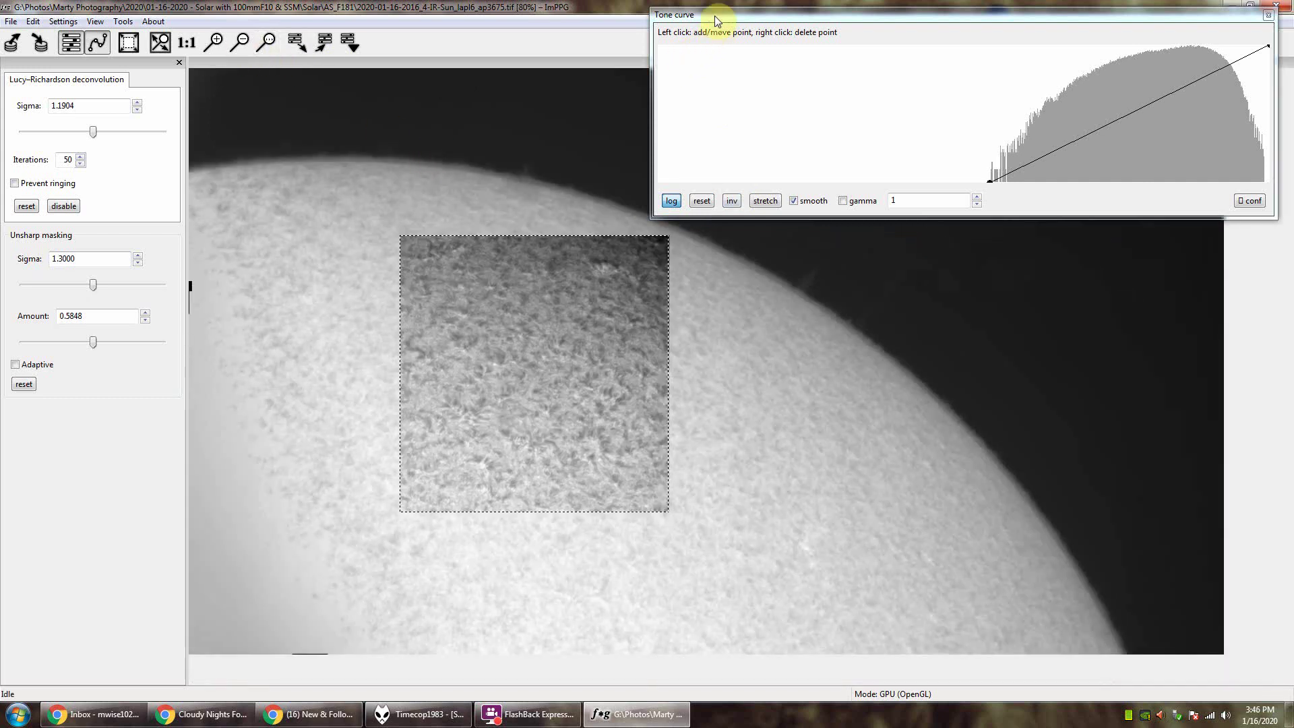
pyautogui.moveTo(694, 14); pyautogui.dragTo(567, 380)
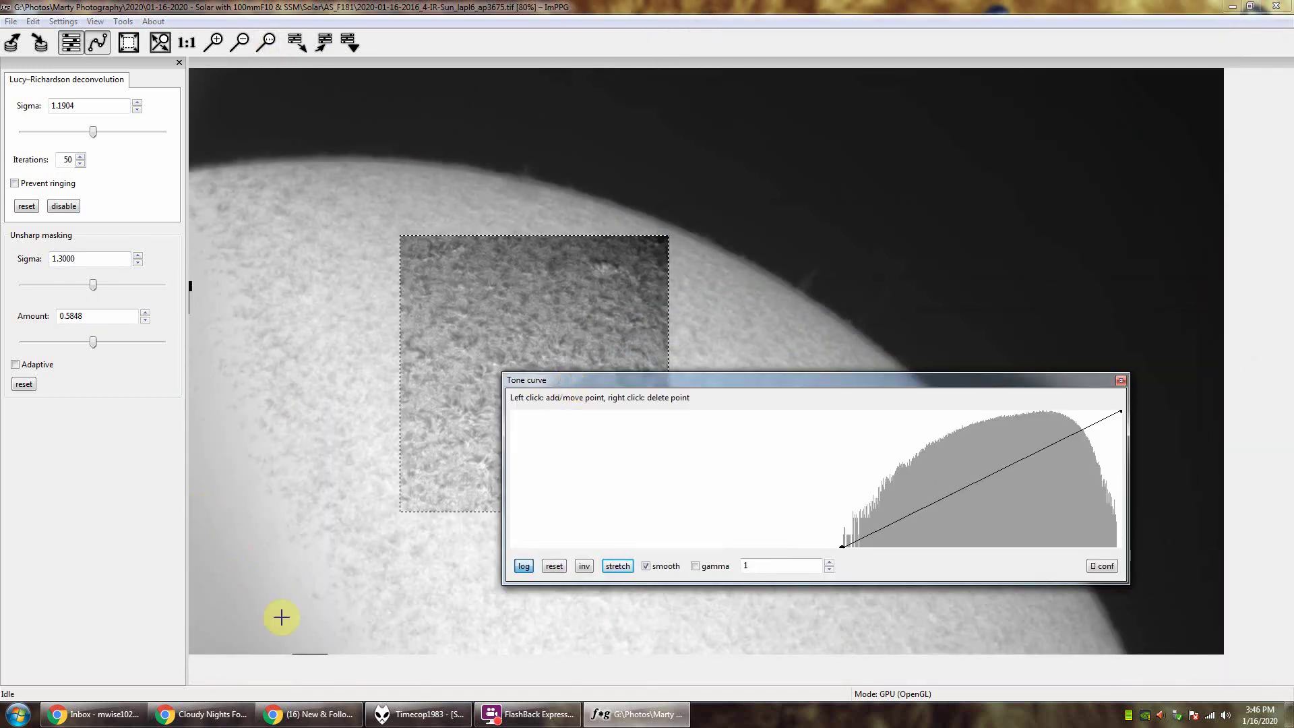
pyautogui.moveTo(629, 382); pyautogui.dragTo(357, 425)
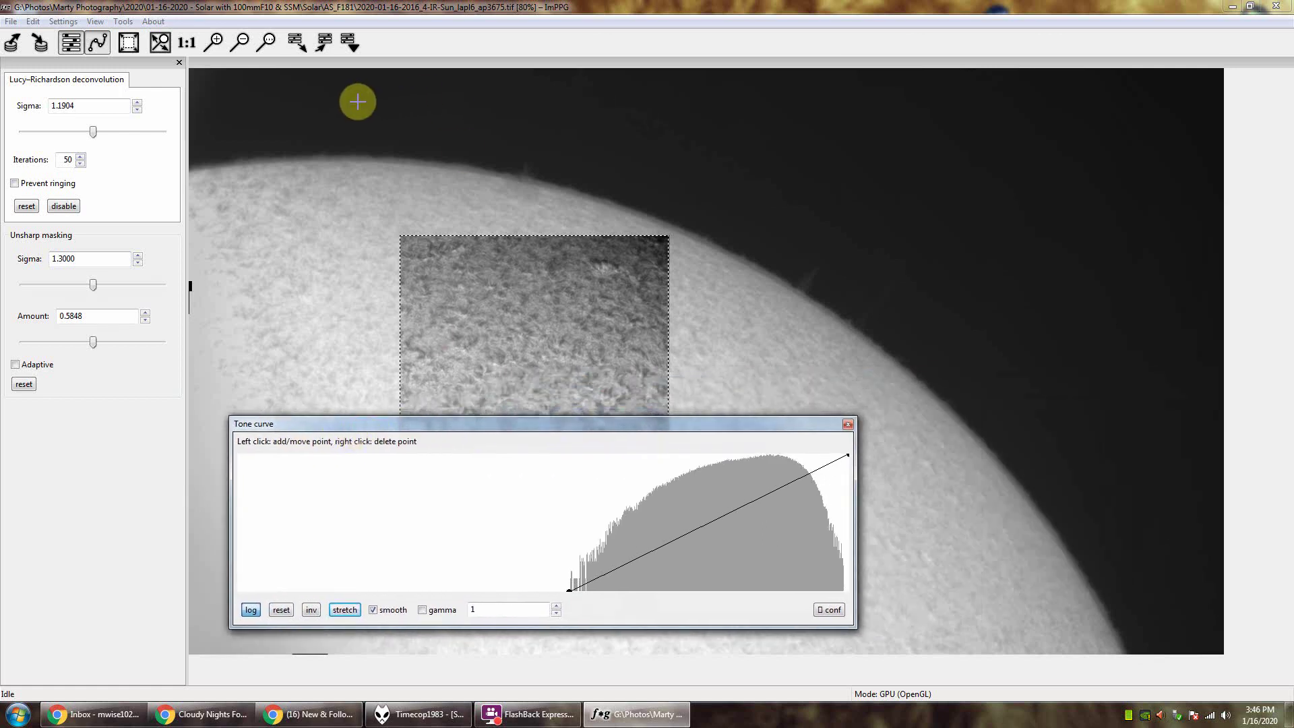
pyautogui.moveTo(357, 102); pyautogui.dragTo(1136, 608)
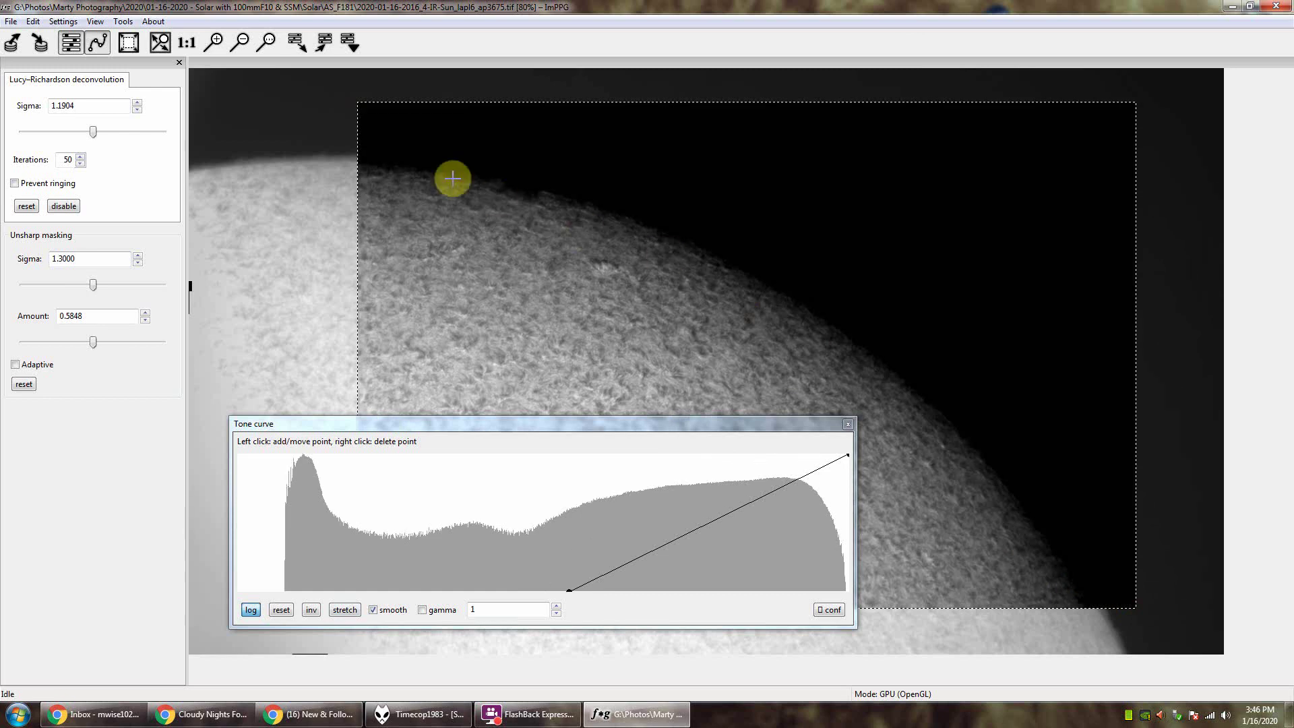
# - Reset and stretch the tone curve, then raise a middle point to lift dark tones
pyautogui.click(282, 610)
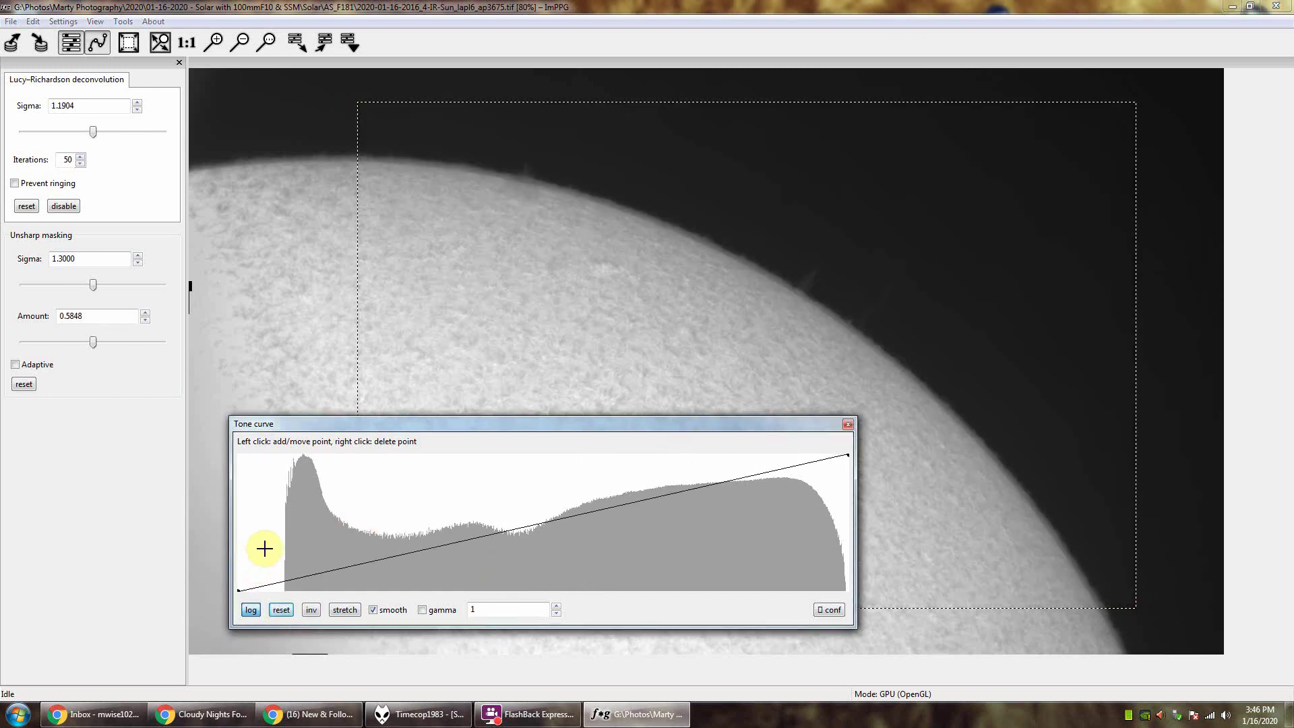
pyautogui.click(345, 610)
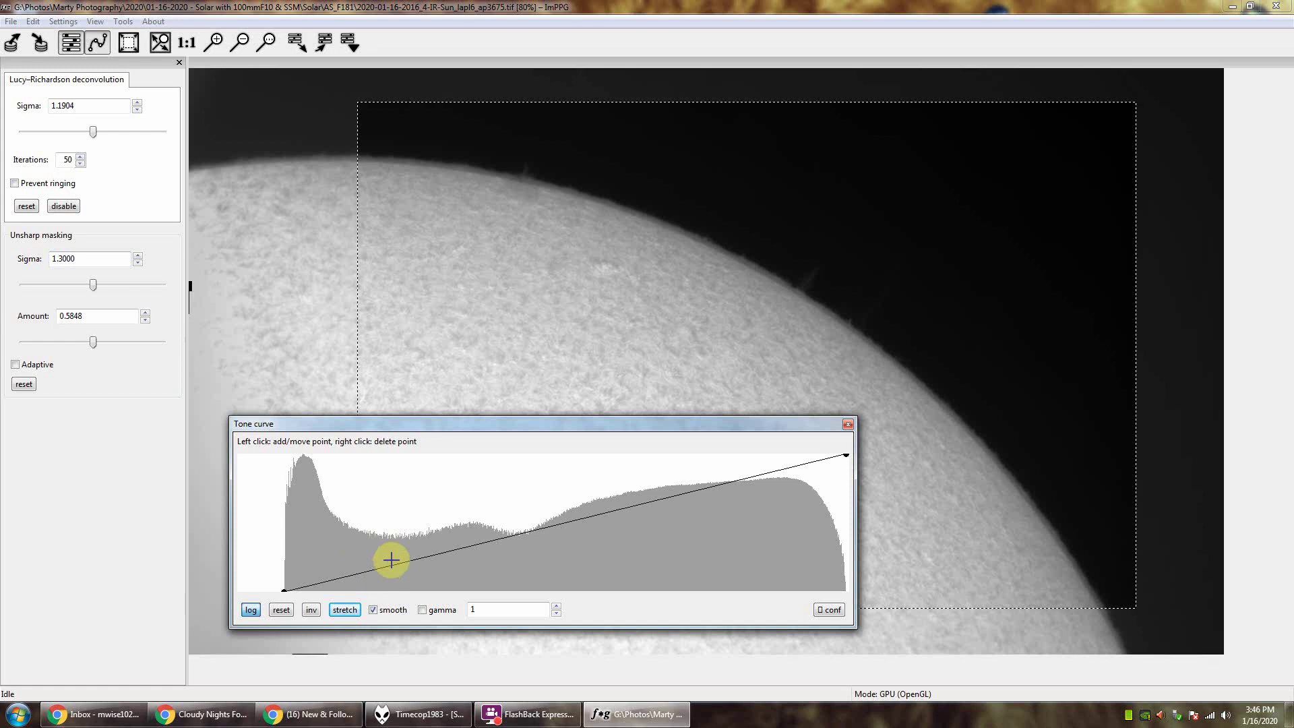
pyautogui.moveTo(387, 565); pyautogui.dragTo(403, 543)
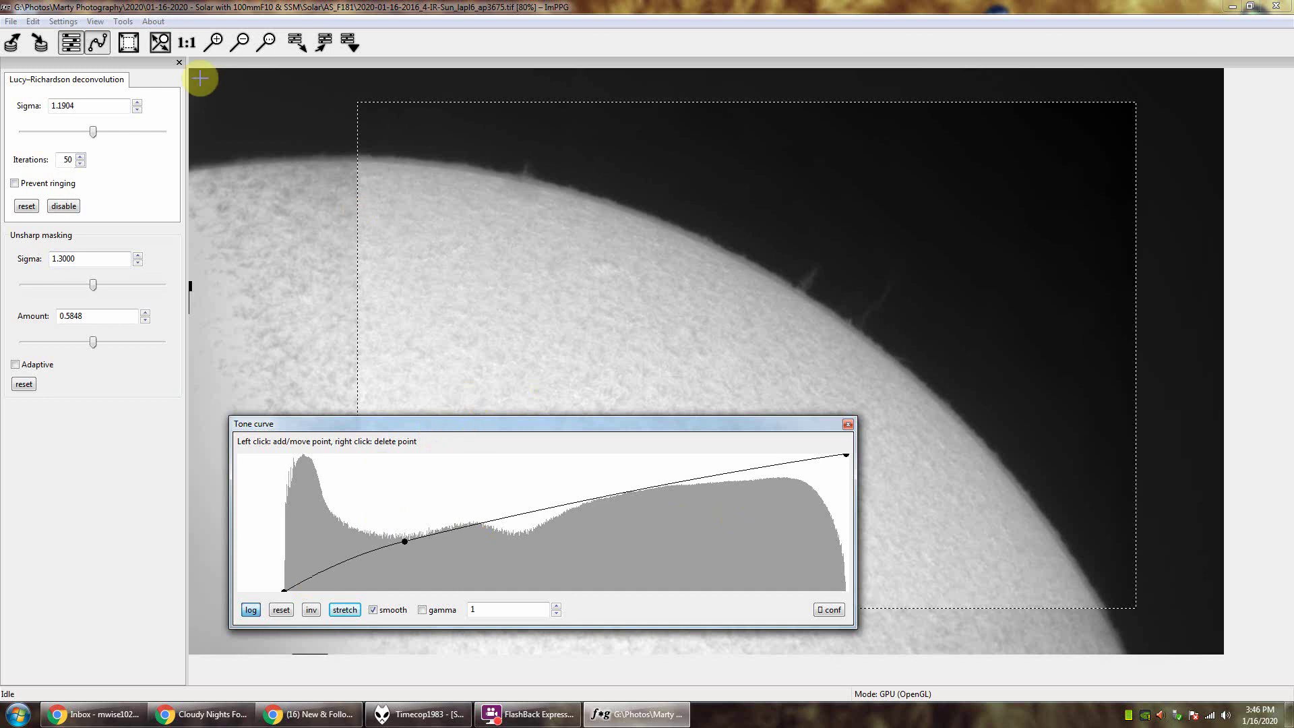
# - Extend the processing to the whole image and start saving it, browsing into the Solar folders
pyautogui.click(127, 45)
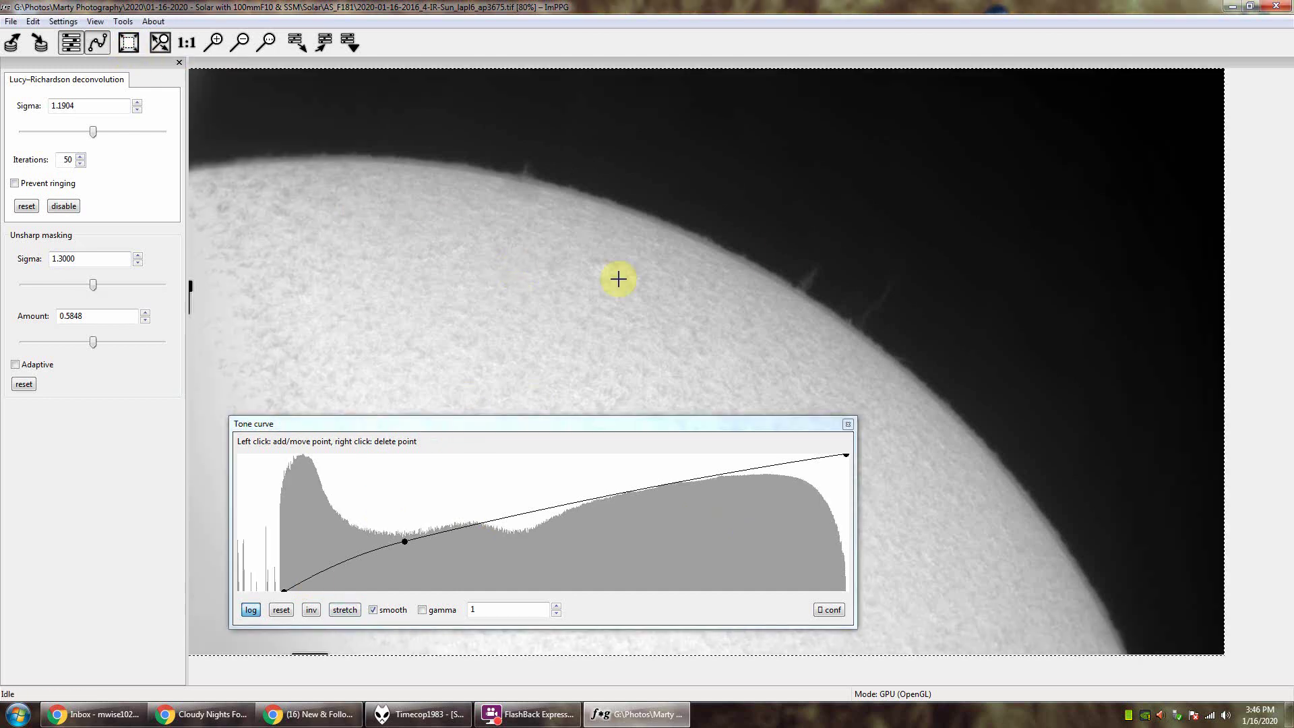
pyautogui.click(11, 21)
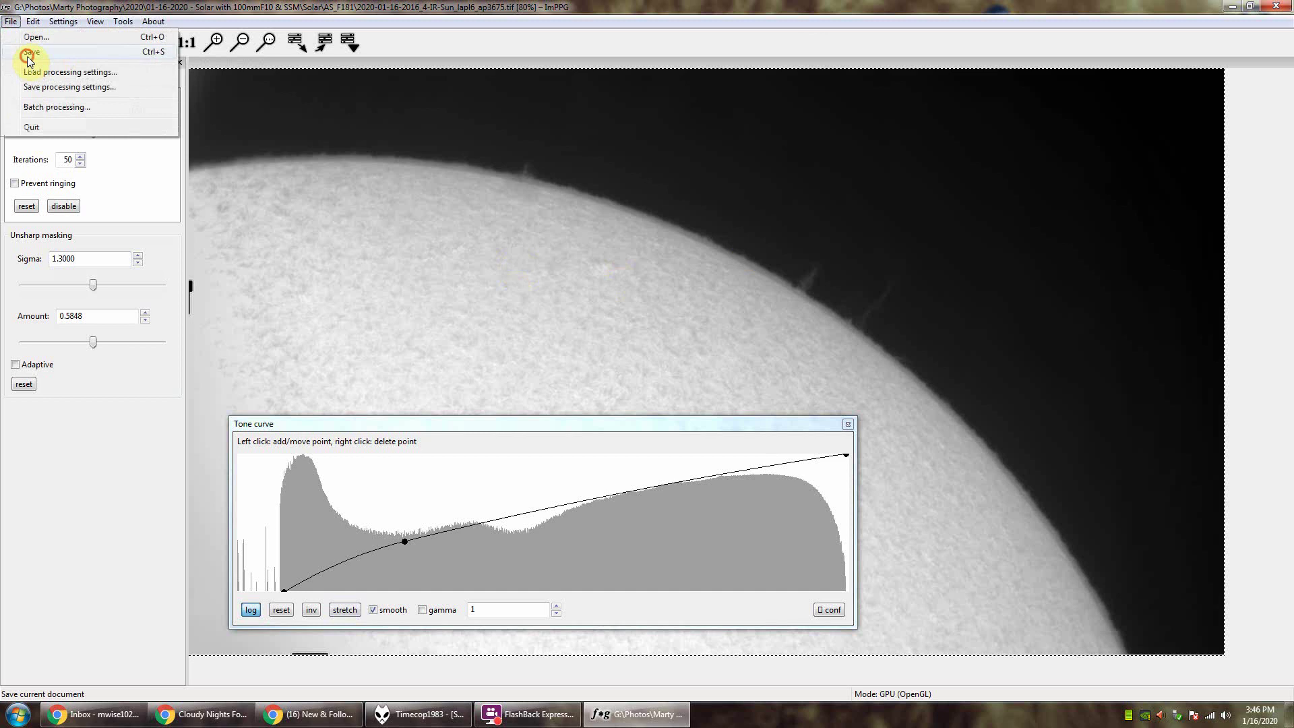
pyautogui.click(28, 54)
pyautogui.click(330, 59)
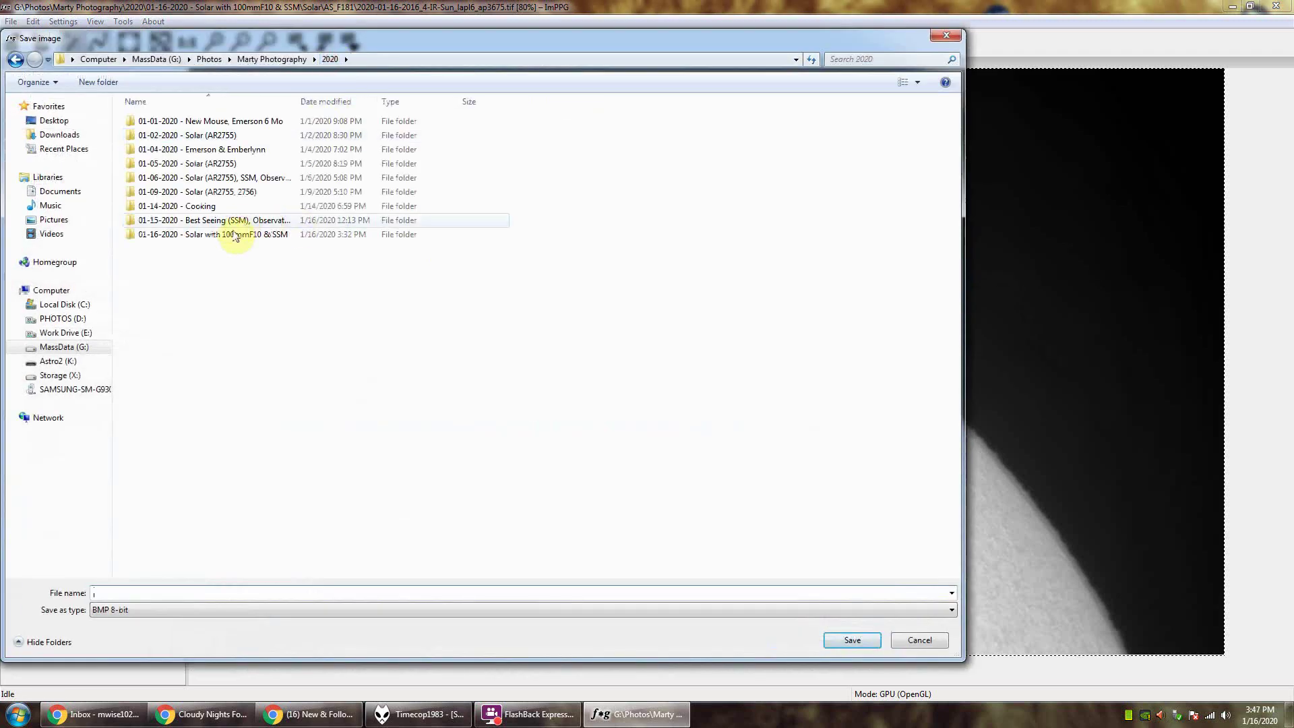
pyautogui.doubleClick(225, 237)
pyautogui.doubleClick(157, 124)
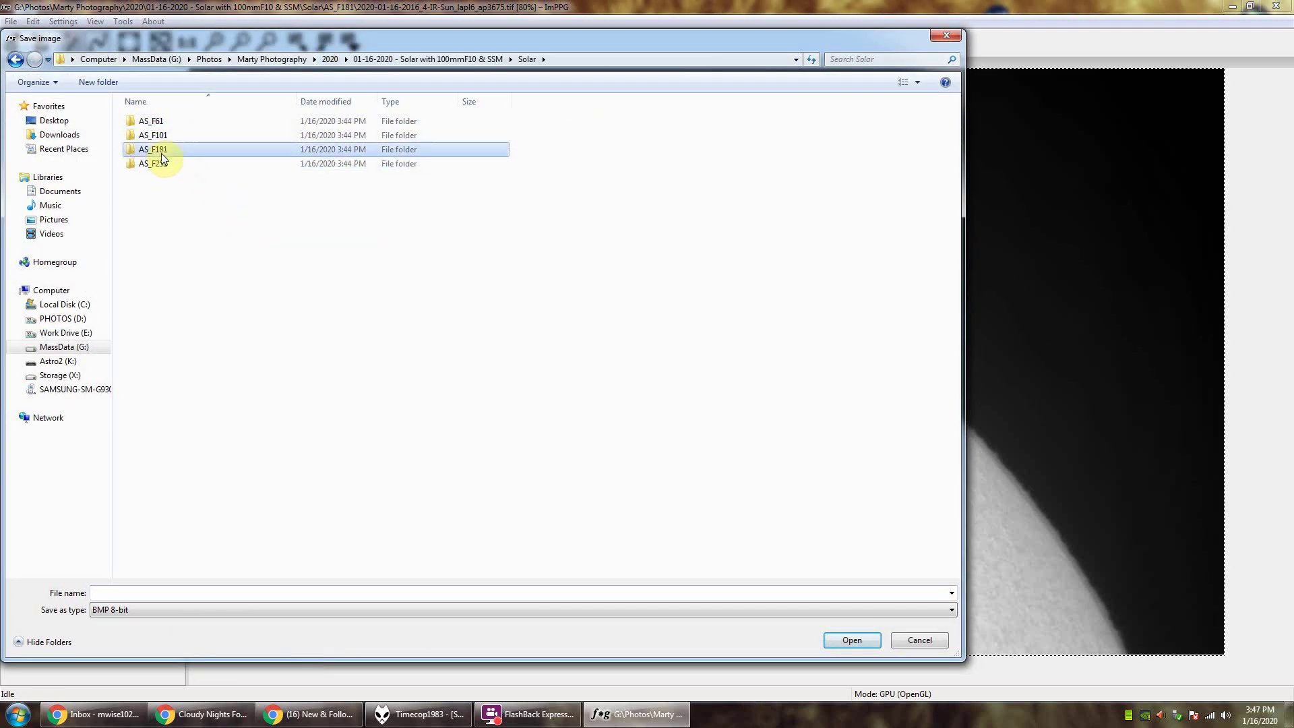
pyautogui.doubleClick(160, 150)
# - Create a new folder named IMPPG inside the Solar folder and open it
pyautogui.click(527, 59)
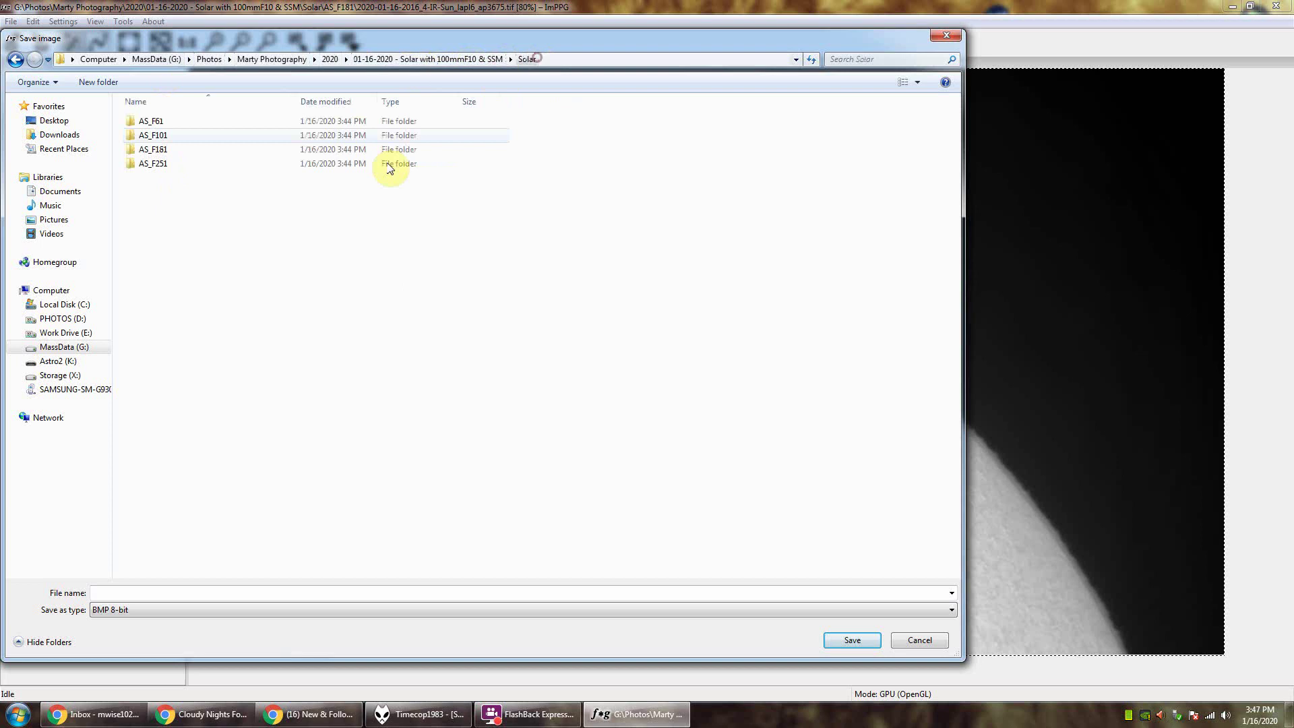
pyautogui.rightClick(332, 231)
pyautogui.click(380, 374)
pyautogui.click(491, 376)
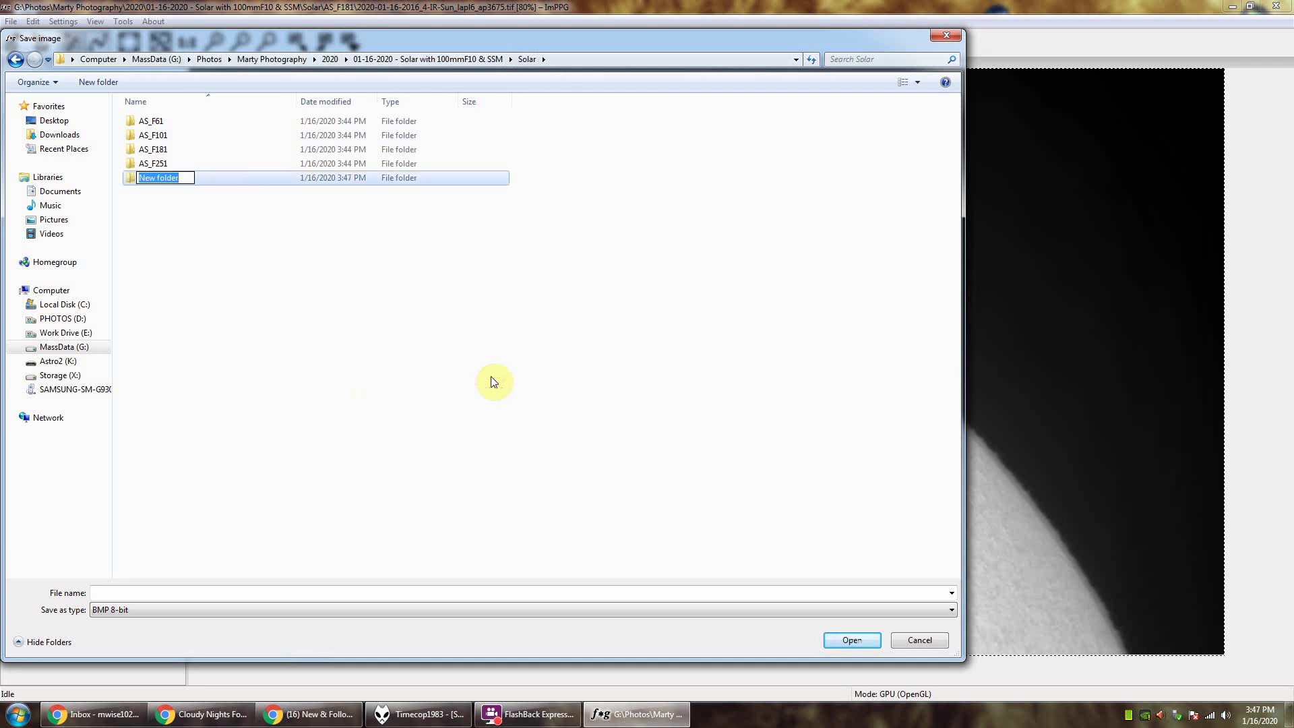
pyautogui.write('IMPPG')
pyautogui.press('Return')
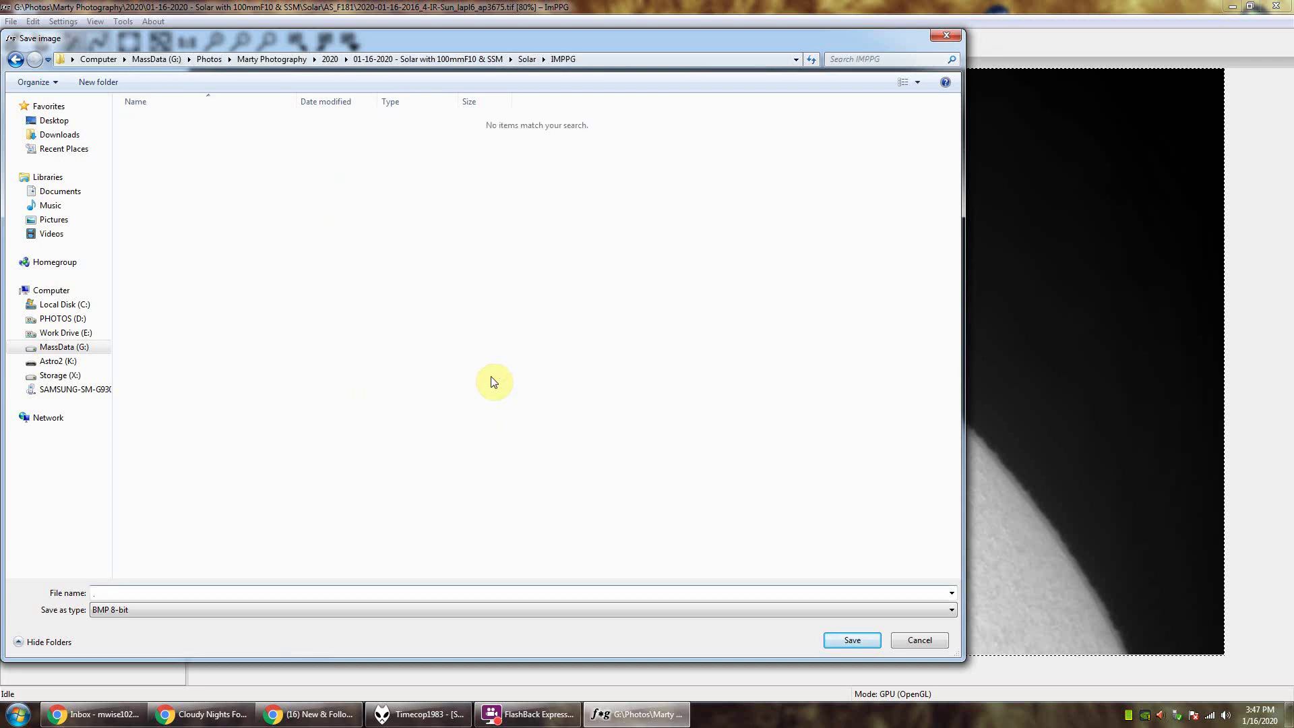
# - Save the processed image as a 16-bit TIFF in the IMPPG folder
pyautogui.press('Tab')
pyautogui.press('Down')
pyautogui.press('Down')
pyautogui.press('Down')
pyautogui.hotkey('shift', 'Tab')
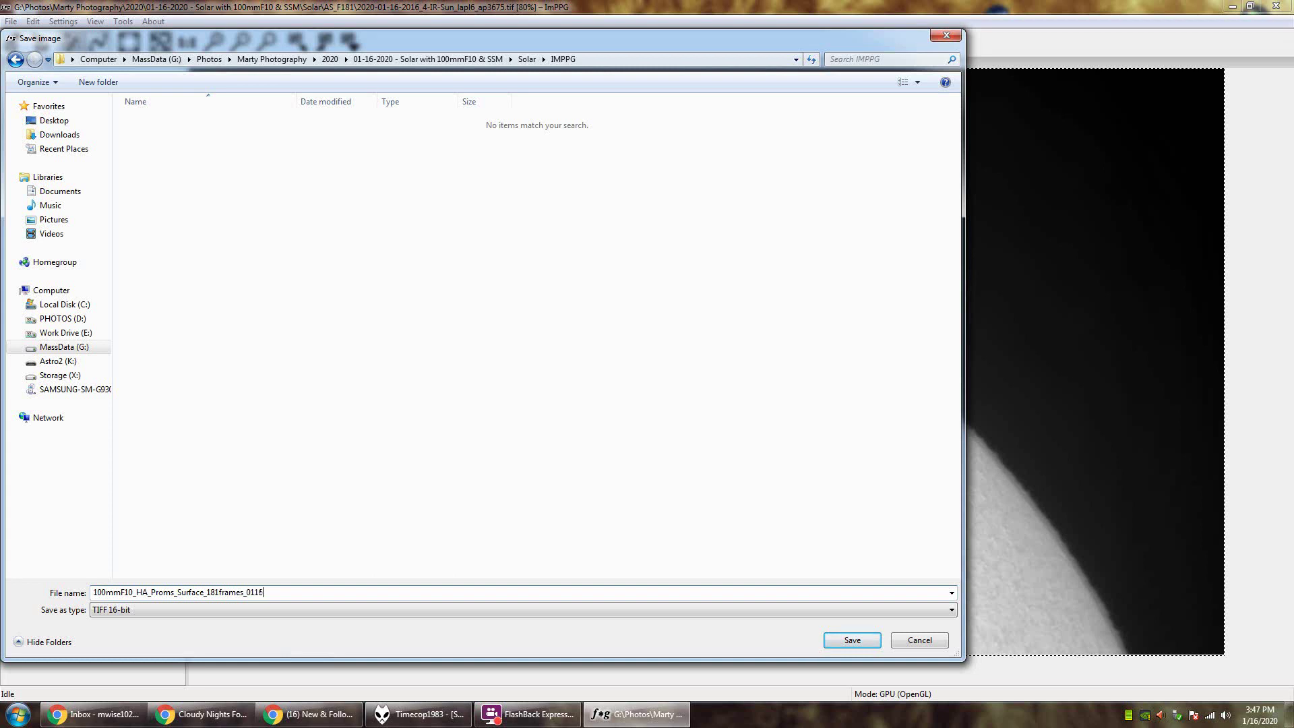
pyautogui.press('Return')
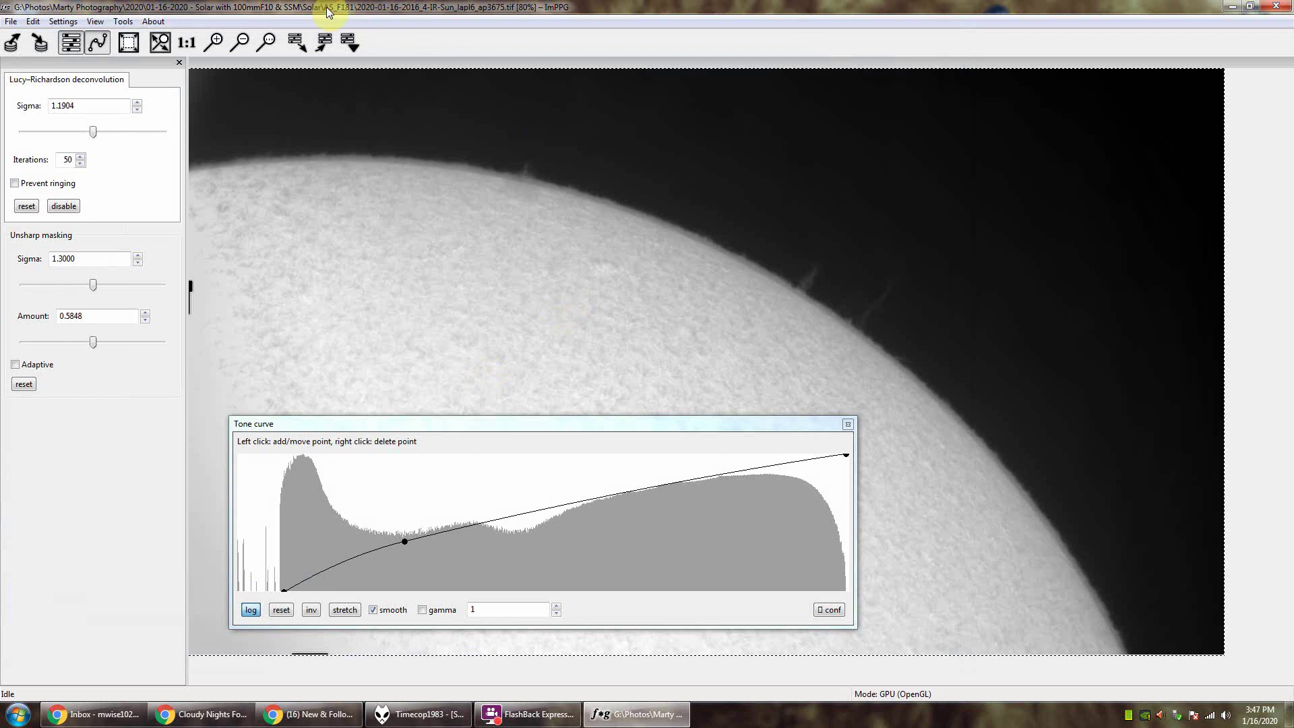
# - Close ImPPG and start Adobe Photoshop CS5 from the Start menu
pyautogui.click(1275, 8)
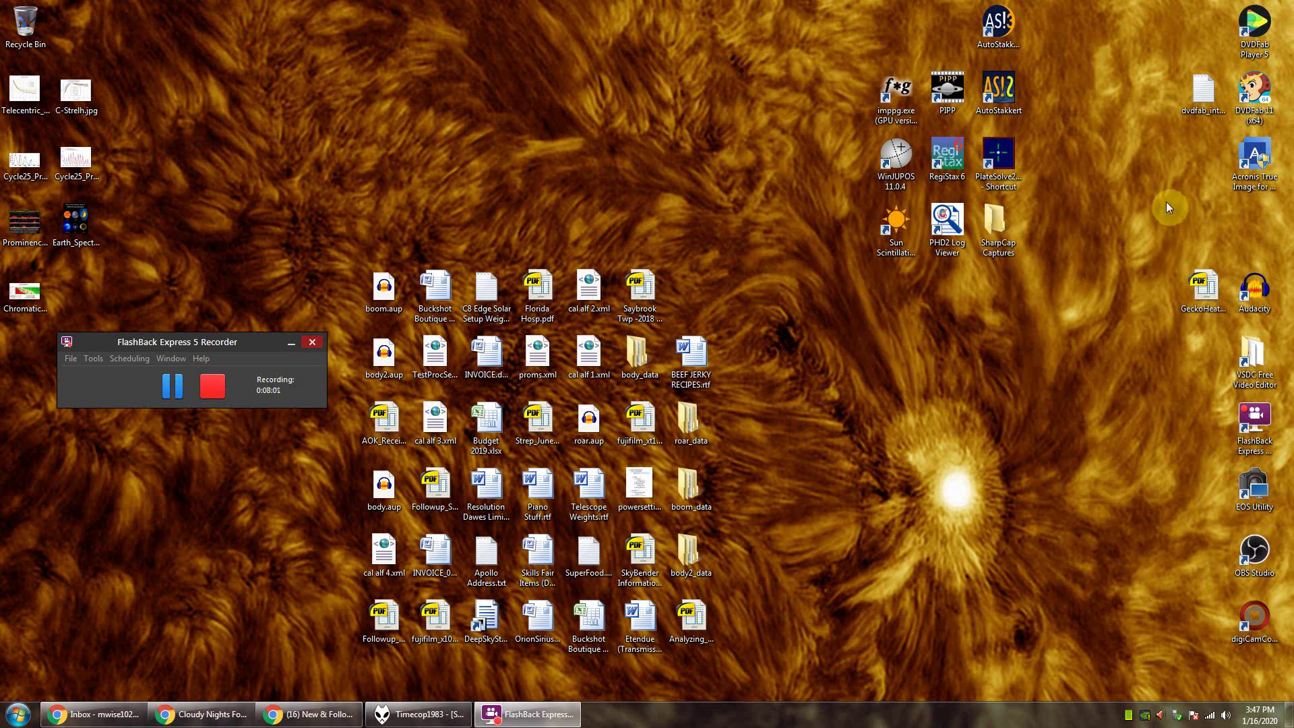
pyautogui.press('super')
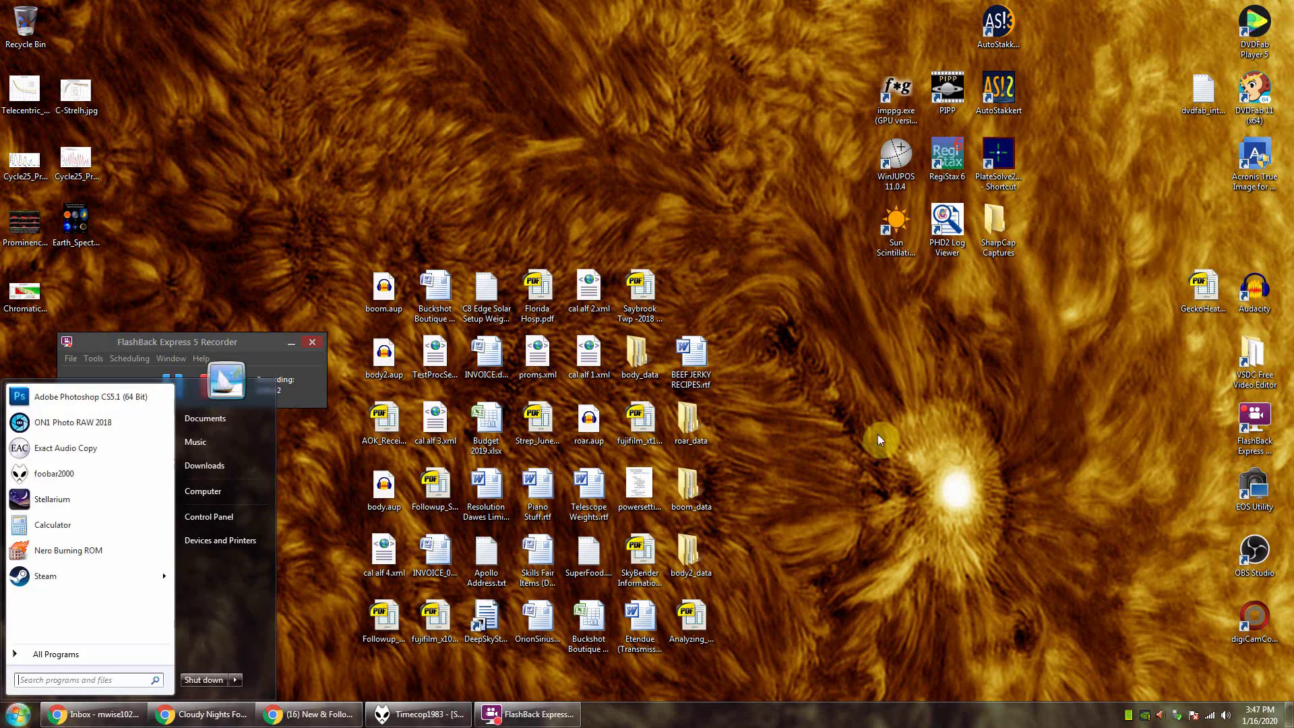
pyautogui.click(107, 397)
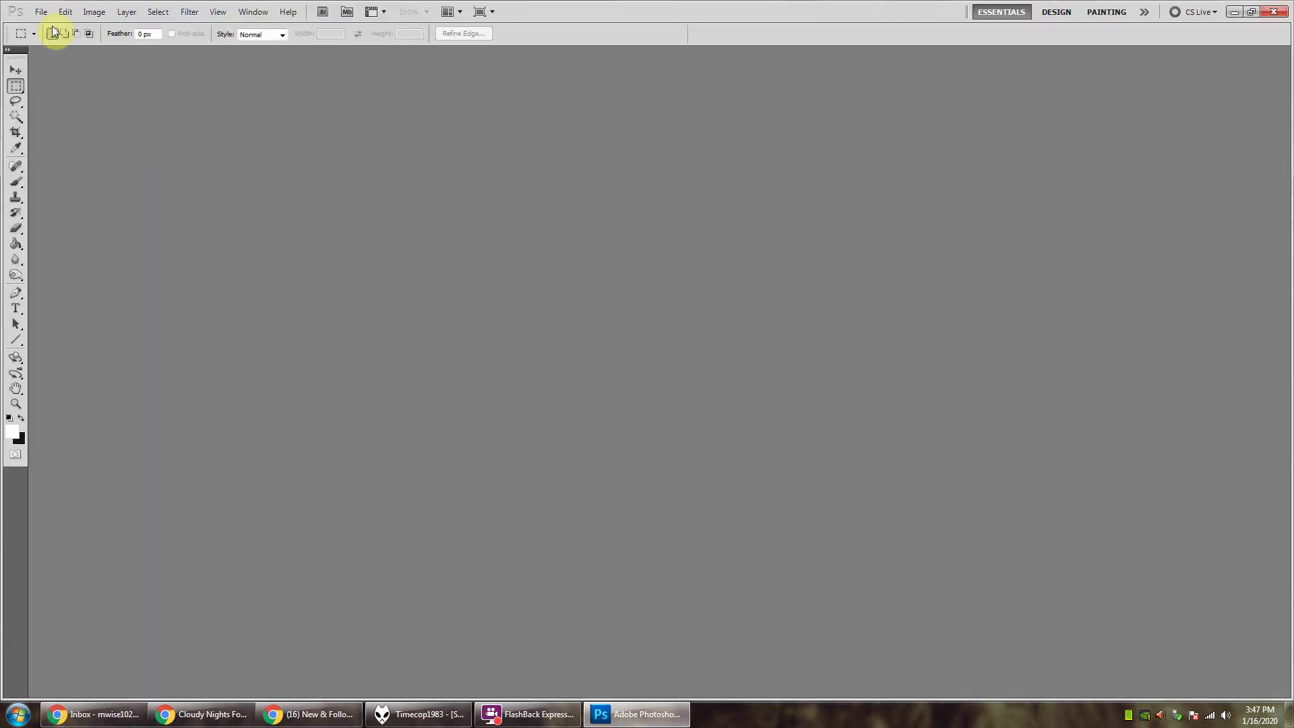
# - Open 100mmF10_HA_Proms_Surface_181frames_01162020.tif from the Solar\IMPPG folder
pyautogui.click(42, 13)
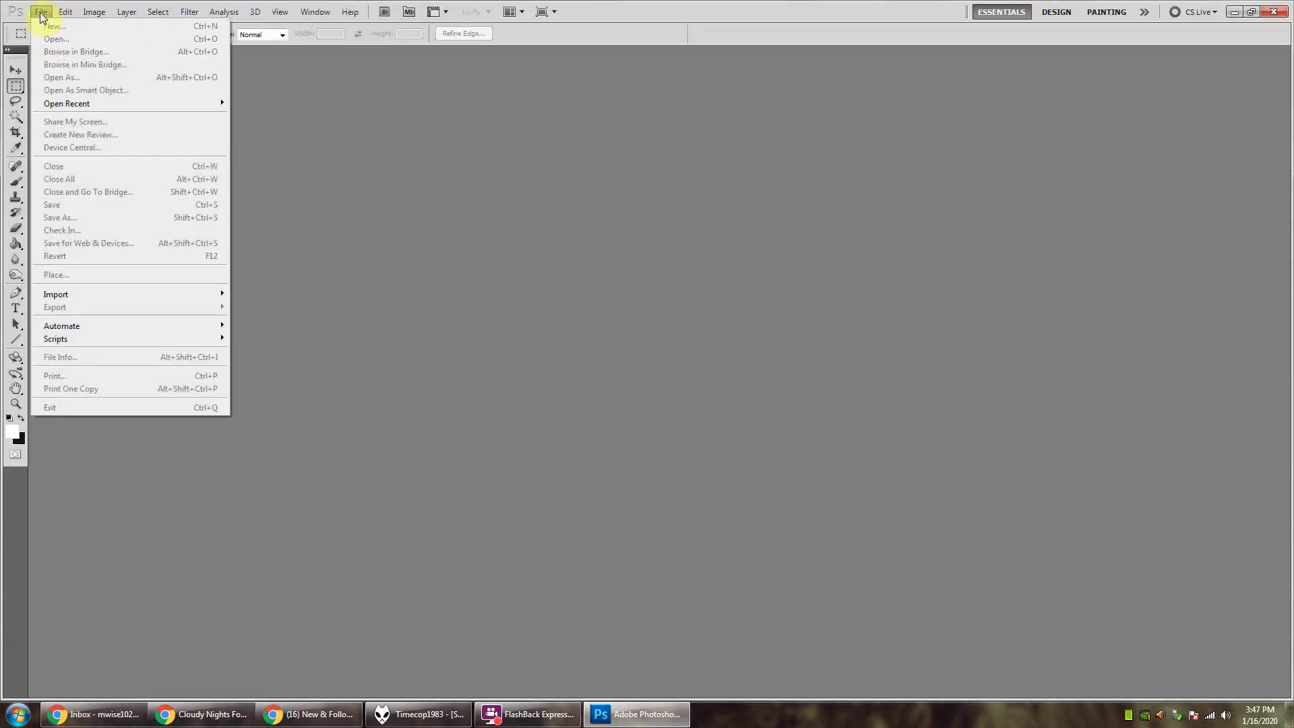
pyautogui.click(40, 12)
pyautogui.click(40, 13)
pyautogui.click(50, 39)
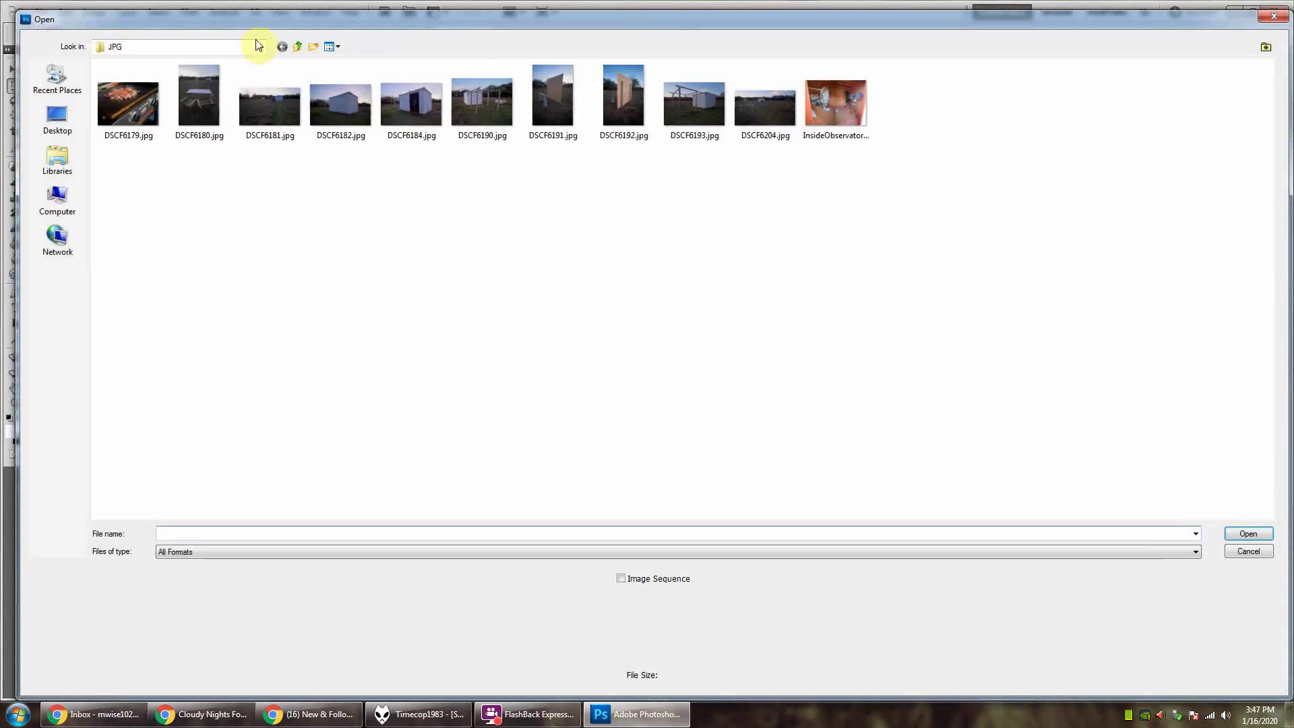
pyautogui.click(296, 47)
pyautogui.click(296, 47)
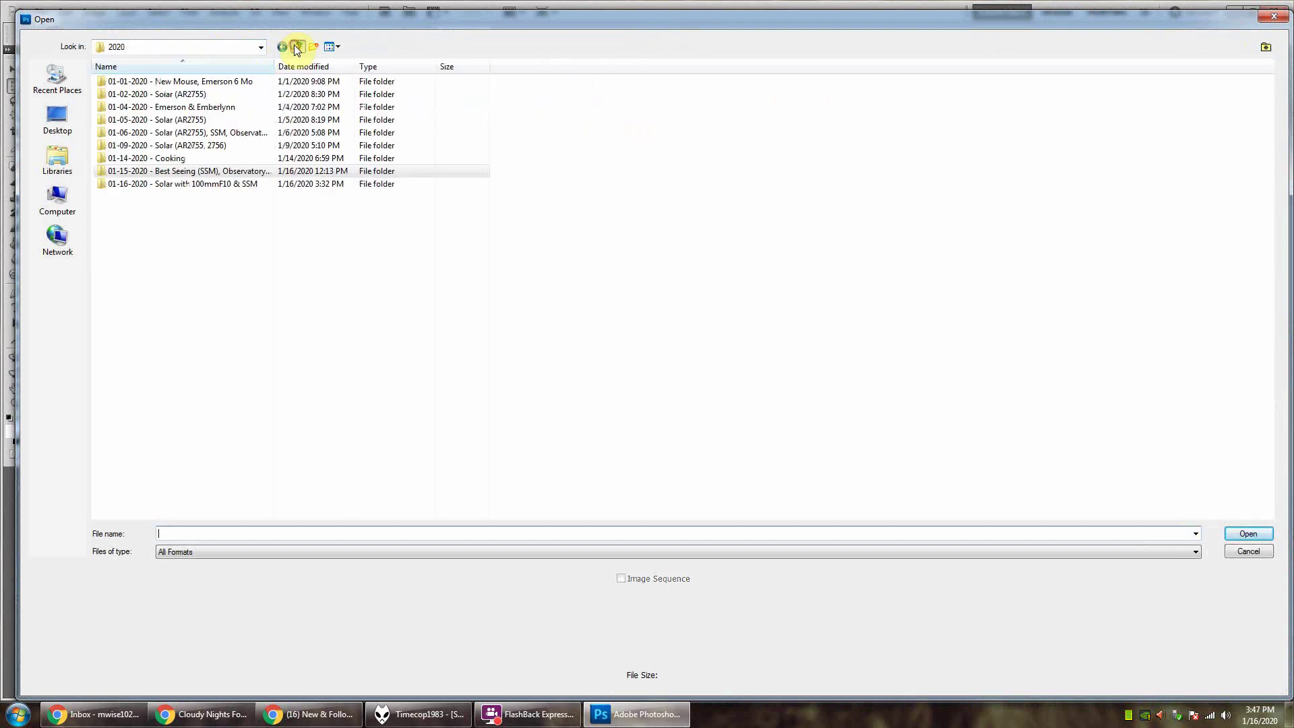
pyautogui.click(203, 173)
pyautogui.doubleClick(200, 184)
pyautogui.doubleClick(135, 82)
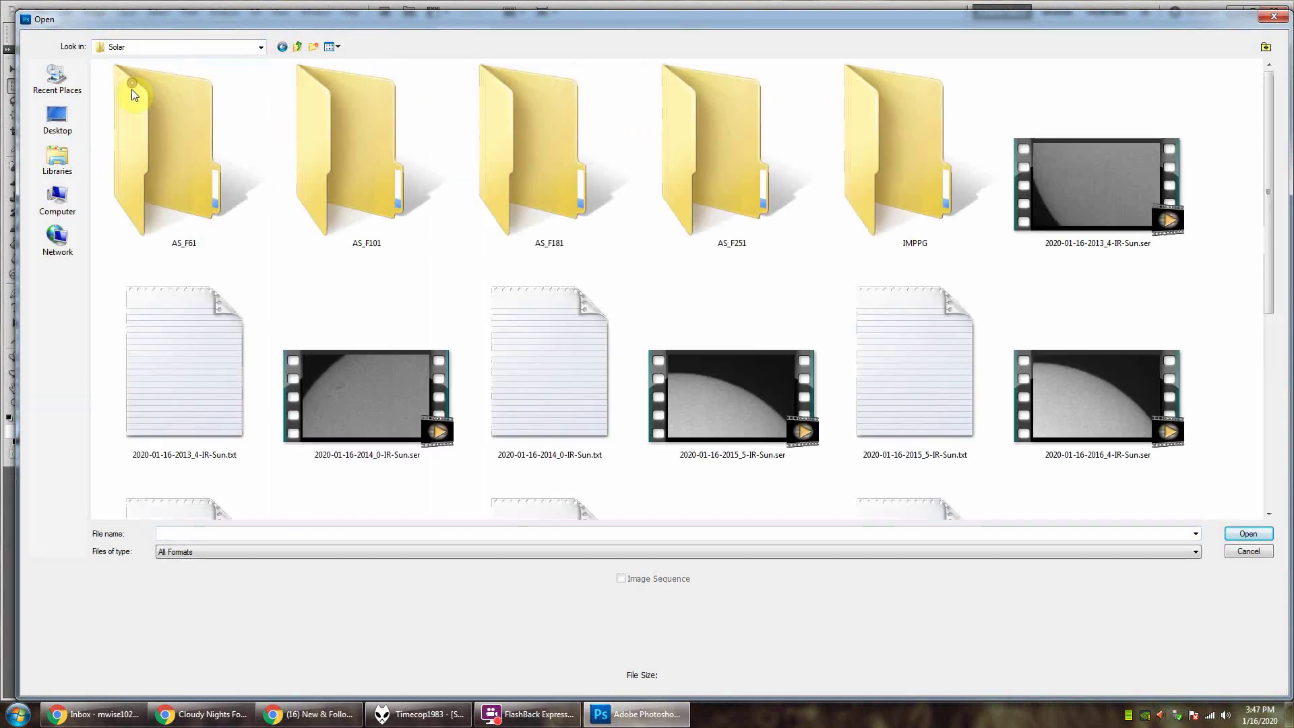
pyautogui.doubleClick(906, 185)
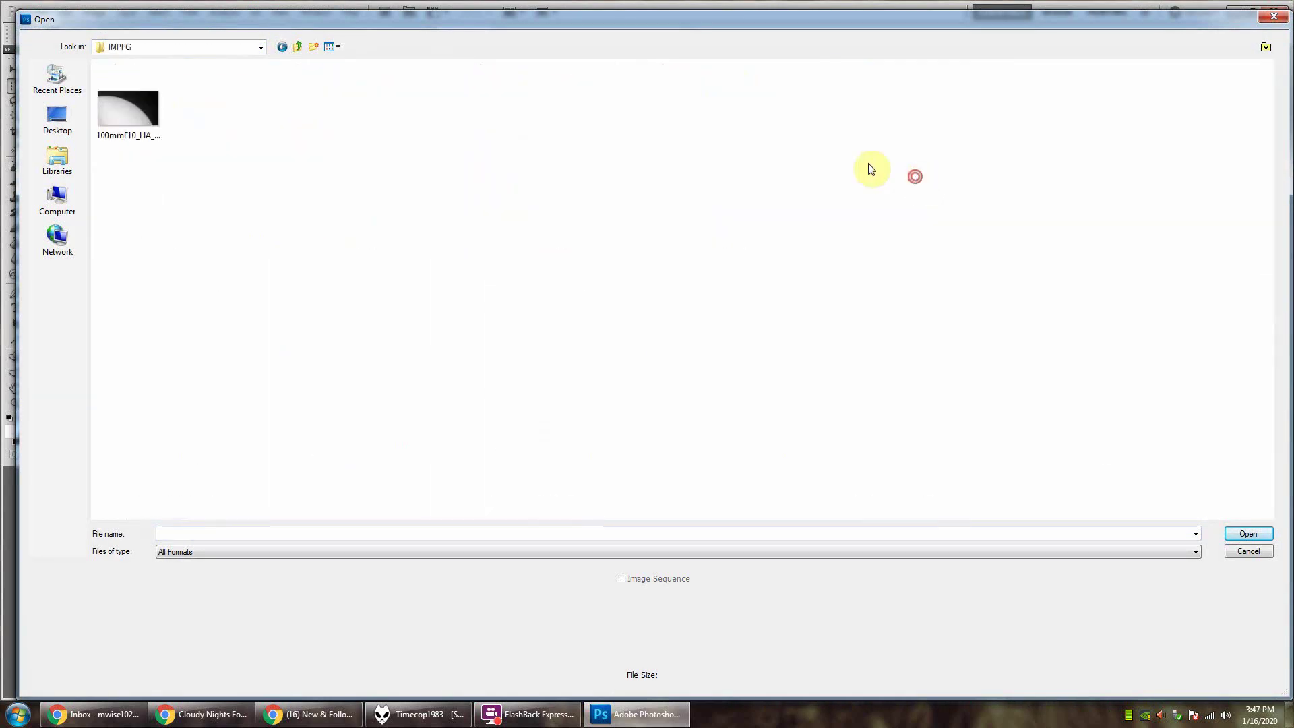
pyautogui.doubleClick(125, 111)
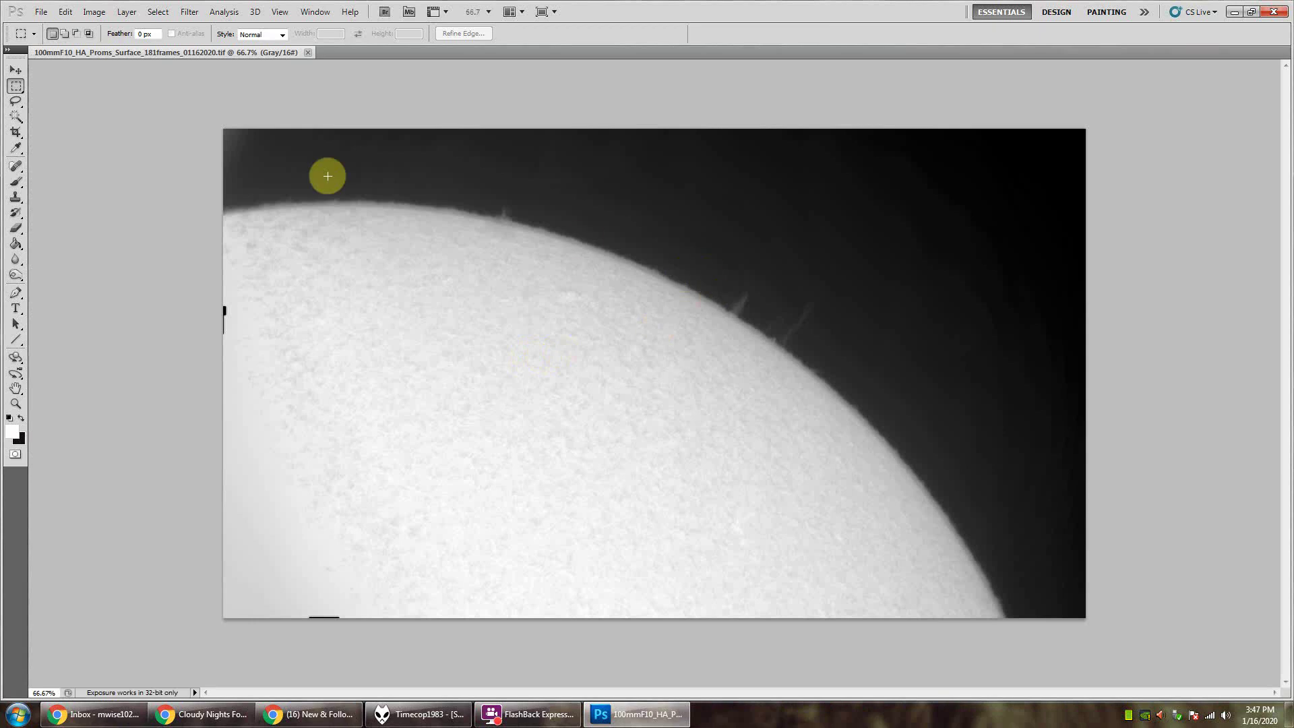
# - Convert the image mode to RGB Color
pyautogui.click(93, 13)
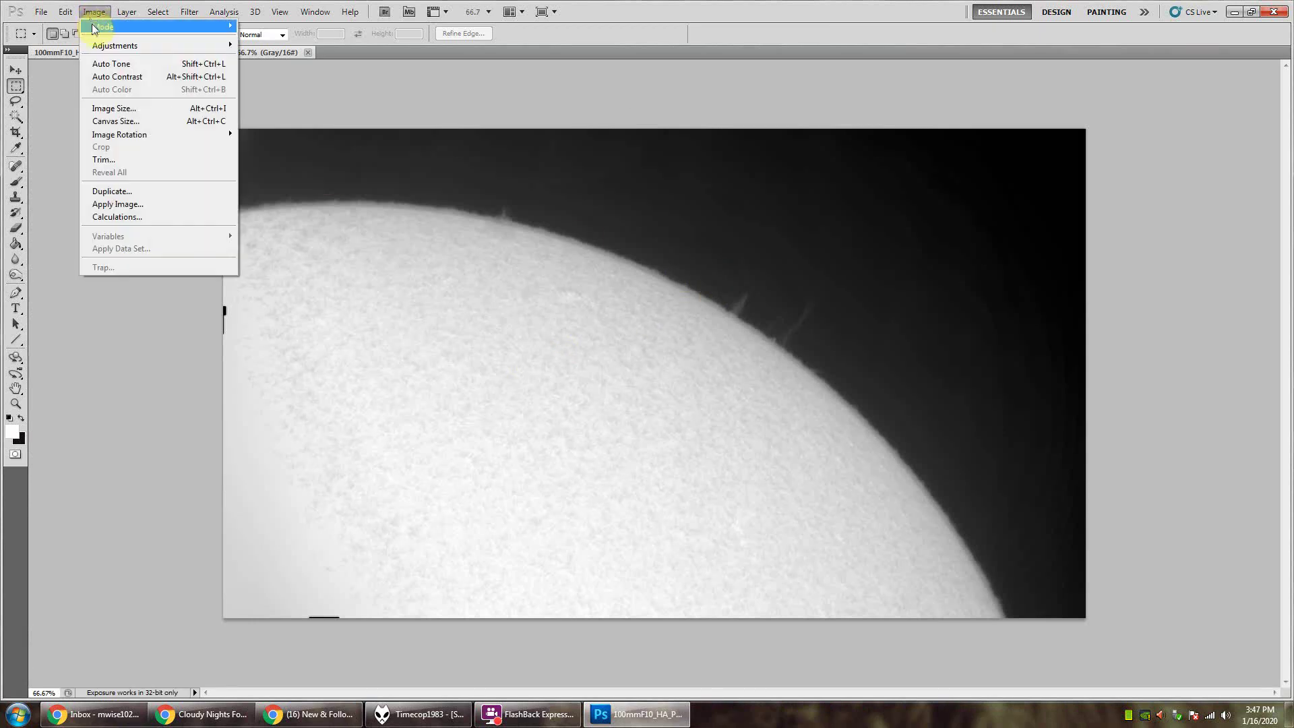
pyautogui.moveTo(101, 26)
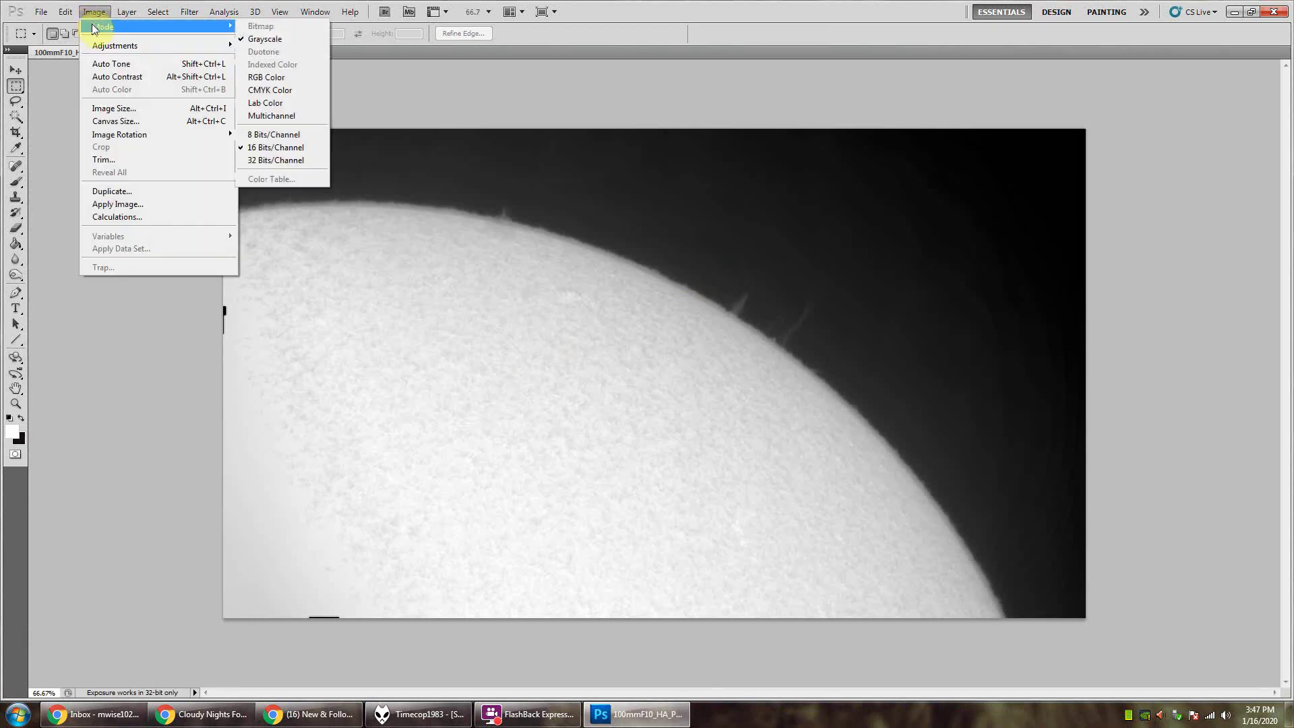
pyautogui.click(285, 79)
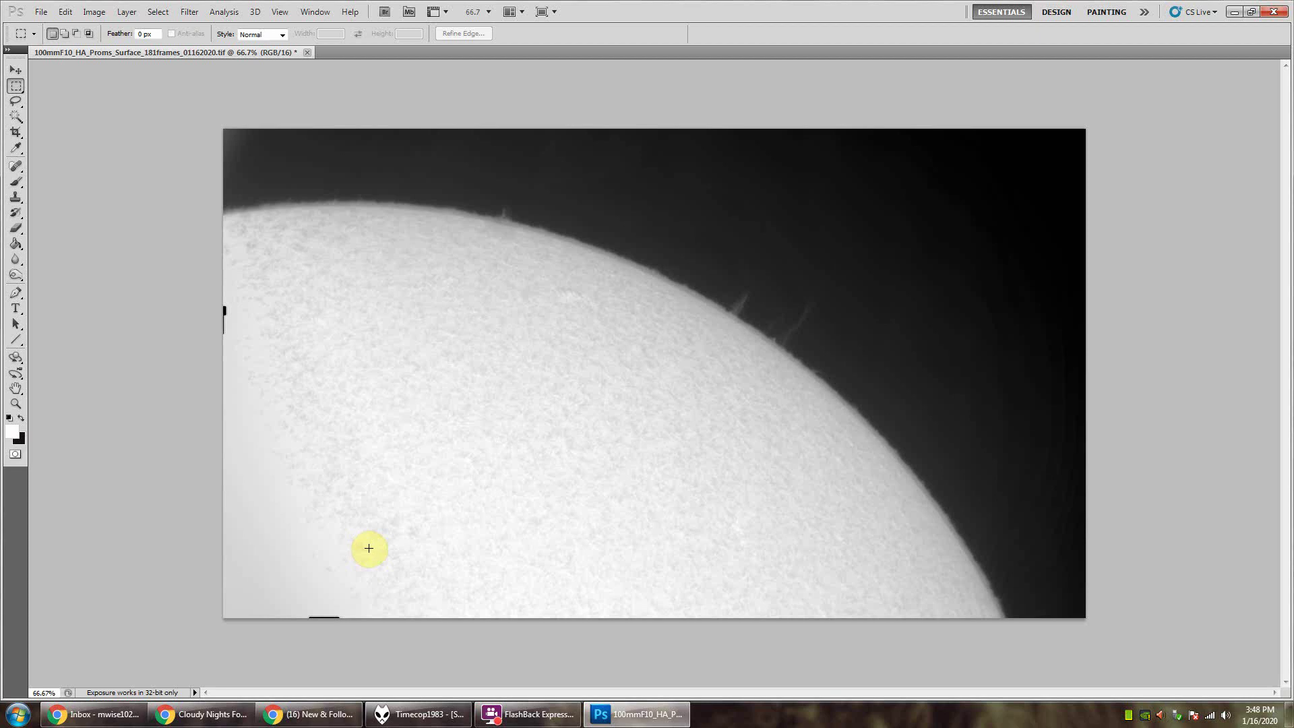
# - Crop the image to a rectangle around the solar limb and prominences
pyautogui.moveTo(538, 306); pyautogui.dragTo(943, 166)
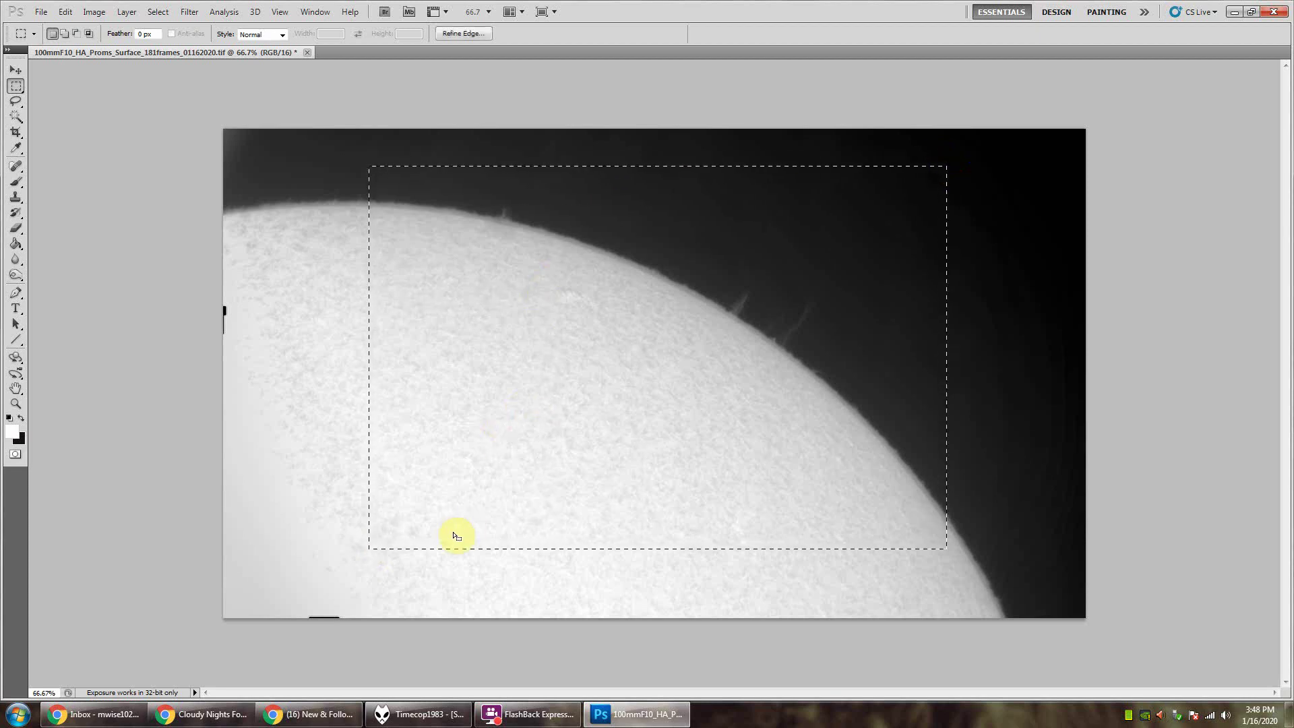
pyautogui.click(94, 11)
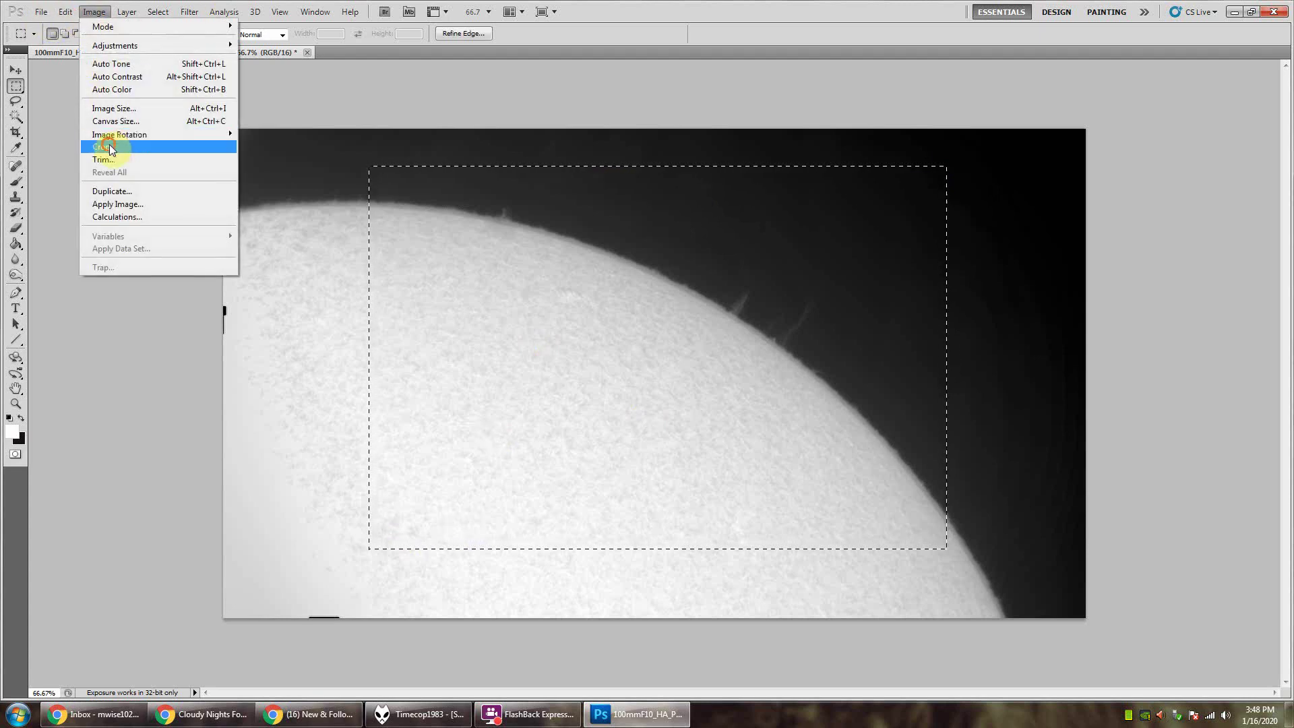
pyautogui.click(105, 147)
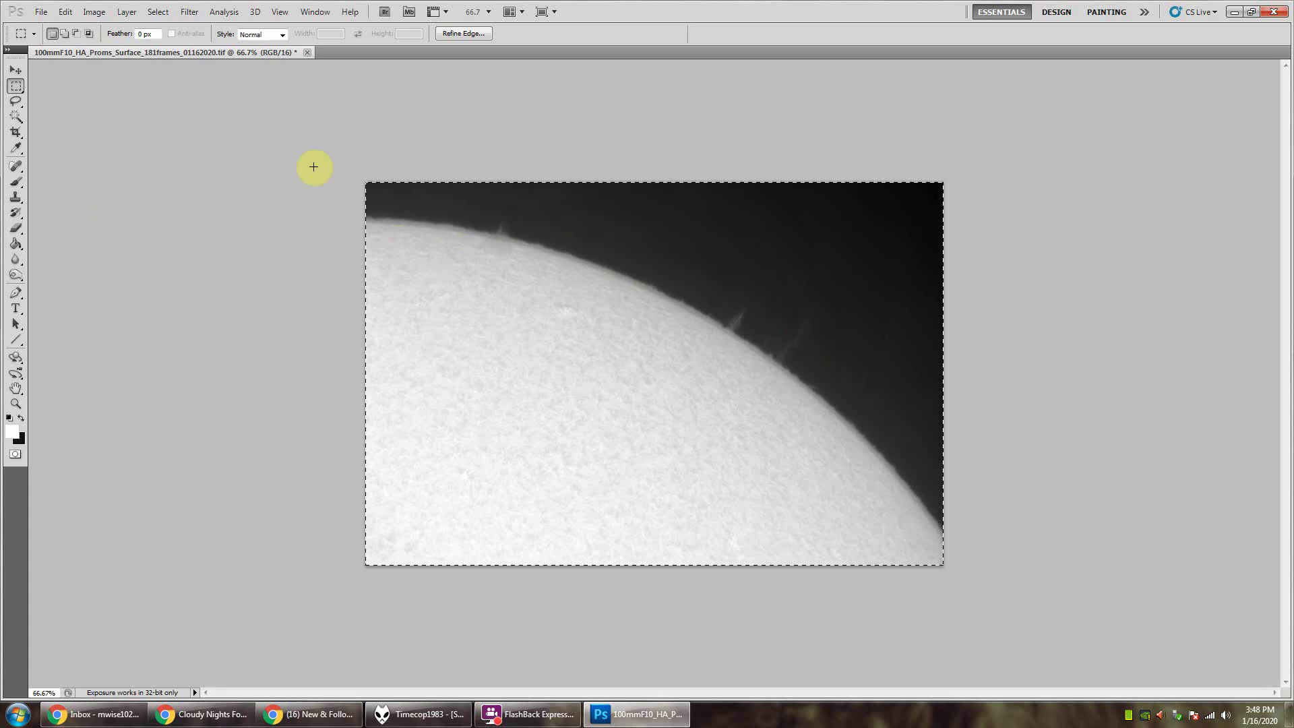
# - Deselect, zoom to 200%, and set the Dodge Tool to 3% exposure with brush size 20
pyautogui.click(148, 217)
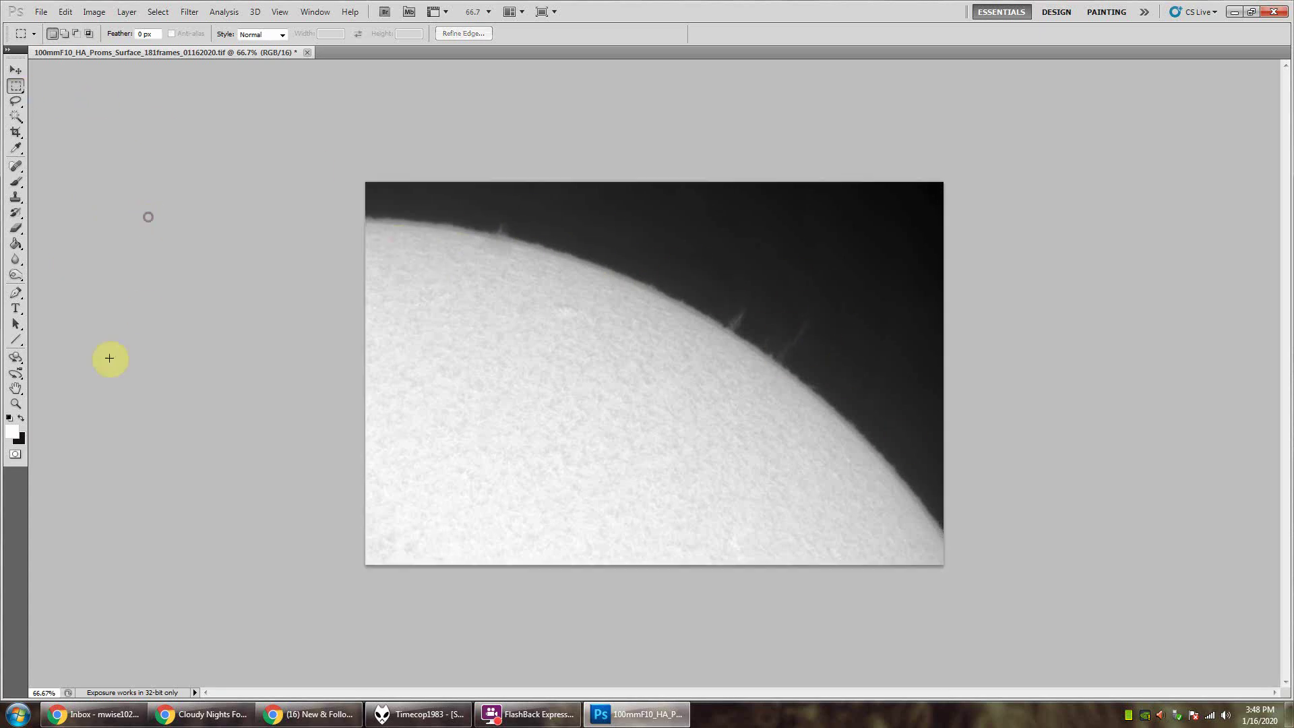
pyautogui.click(16, 403)
pyautogui.click(637, 225)
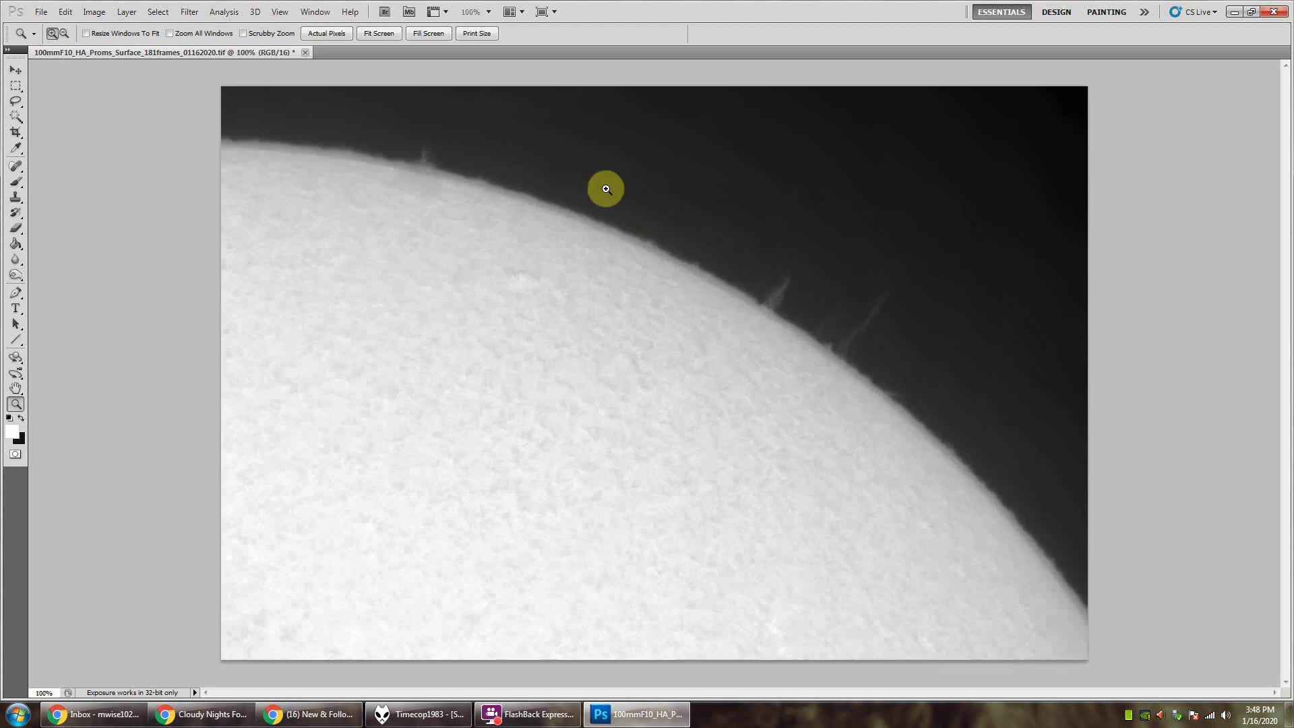
pyautogui.click(598, 159)
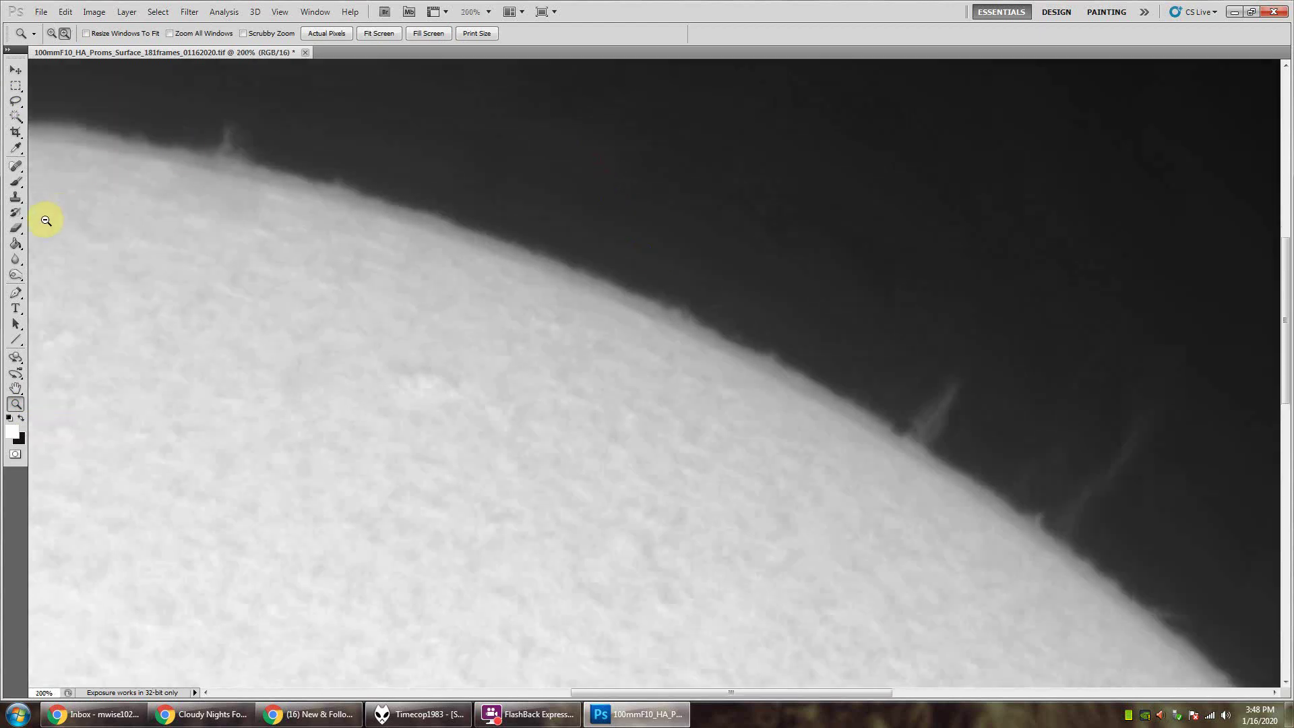
pyautogui.moveTo(16, 278); pyautogui.dragTo(61, 273)
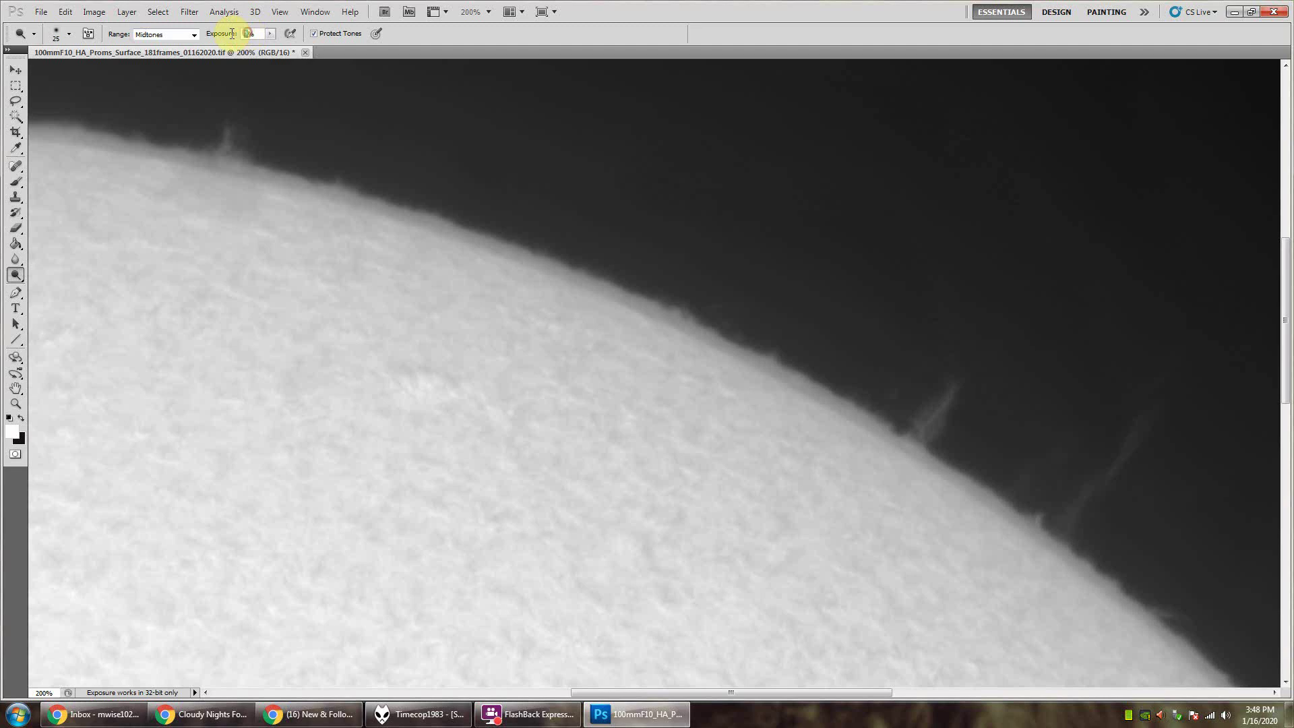
pyautogui.moveTo(229, 38); pyautogui.dragTo(230, 37)
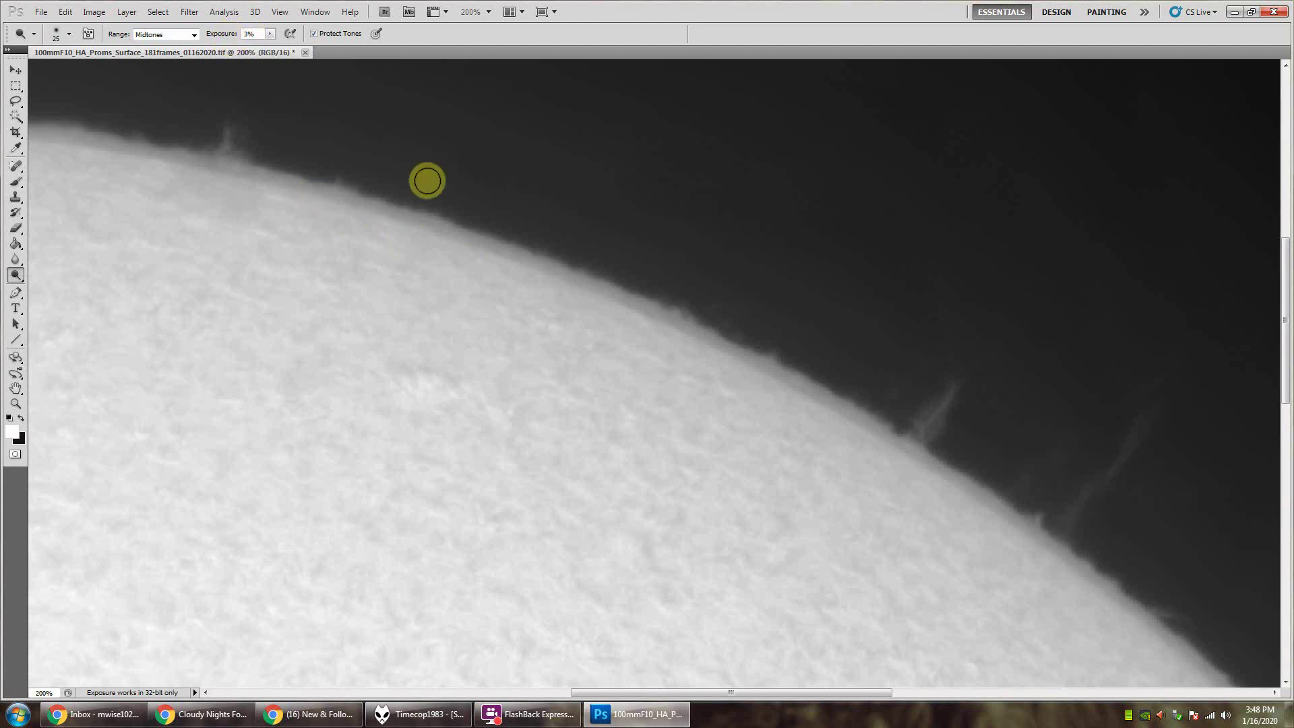
pyautogui.press('[')
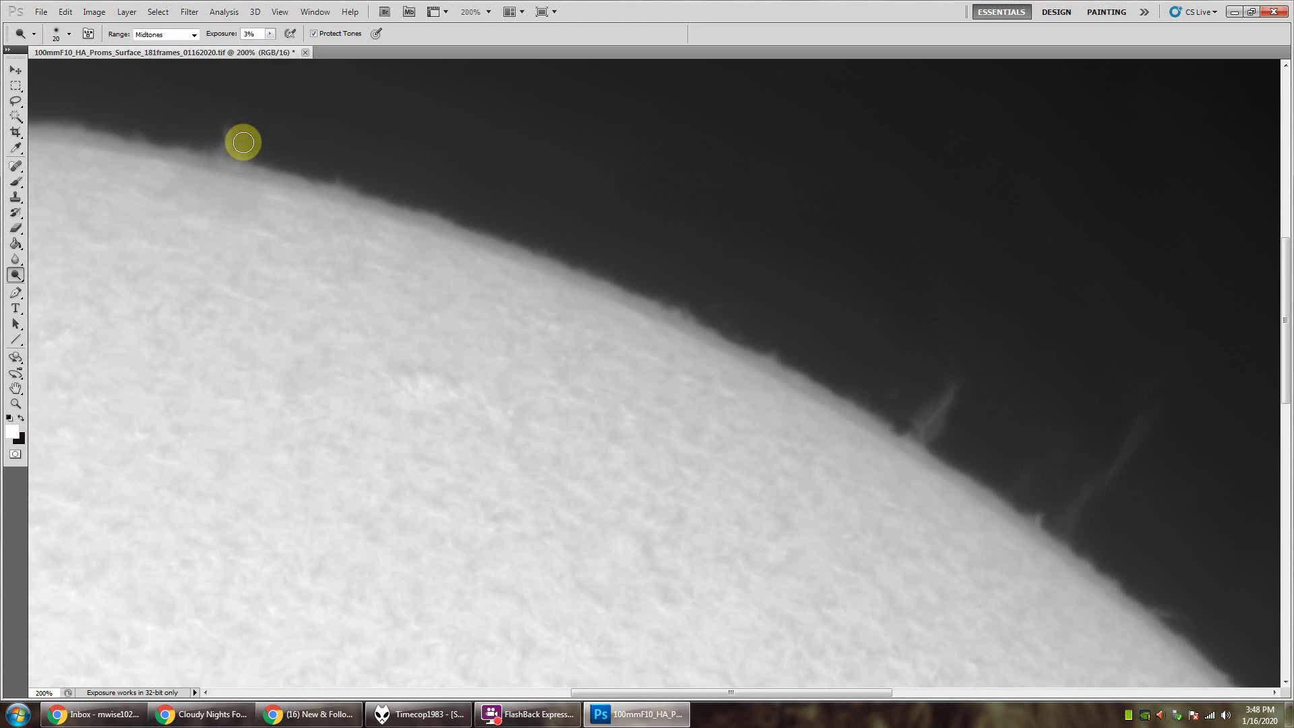
# - Dodge the upper-left, middle and right-hand prominences and limb edge, then fit the image
pyautogui.moveTo(229, 124)
pyautogui.mouseDown()
pyautogui.moveTo(218, 155)
pyautogui.moveTo(209, 138)
pyautogui.moveTo(236, 151)
pyautogui.moveTo(251, 121)
pyautogui.moveTo(235, 127)
pyautogui.moveTo(242, 144)
pyautogui.moveTo(229, 142)
pyautogui.moveTo(240, 142)
pyautogui.mouseUp()
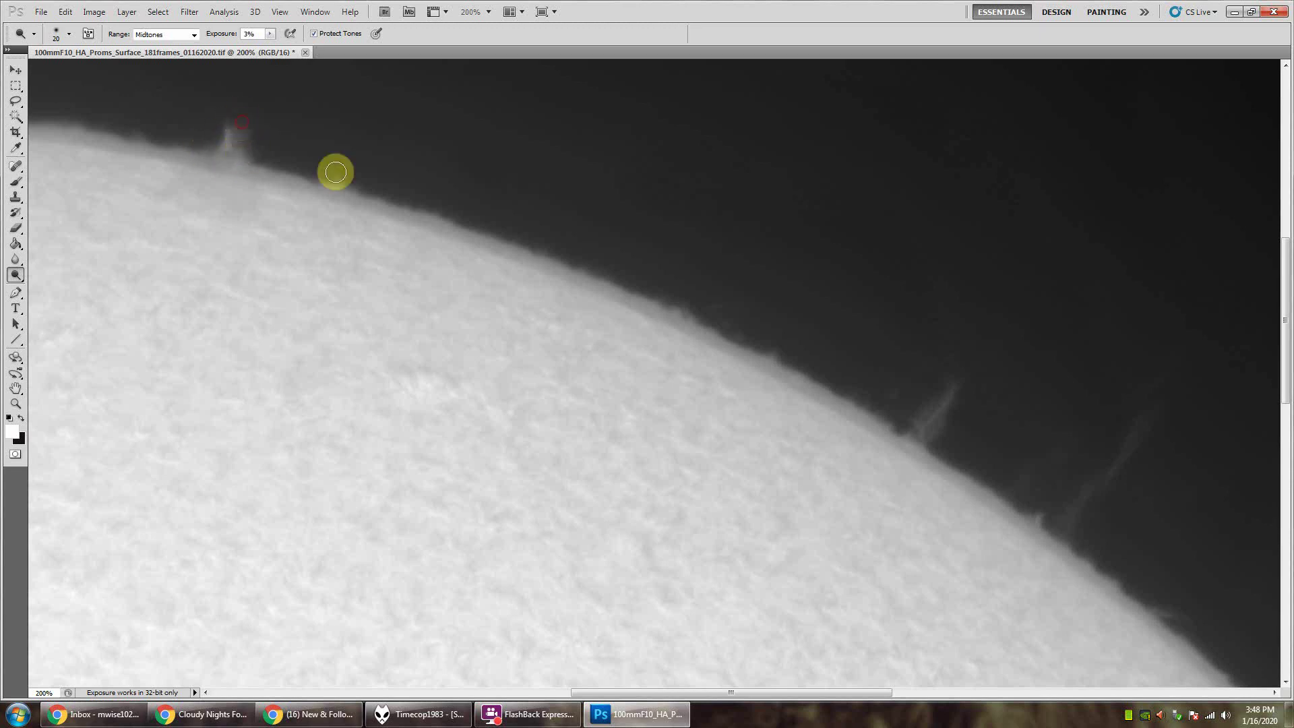
pyautogui.moveTo(718, 306)
pyautogui.mouseDown()
pyautogui.moveTo(737, 330)
pyautogui.moveTo(684, 306)
pyautogui.moveTo(725, 321)
pyautogui.mouseUp()
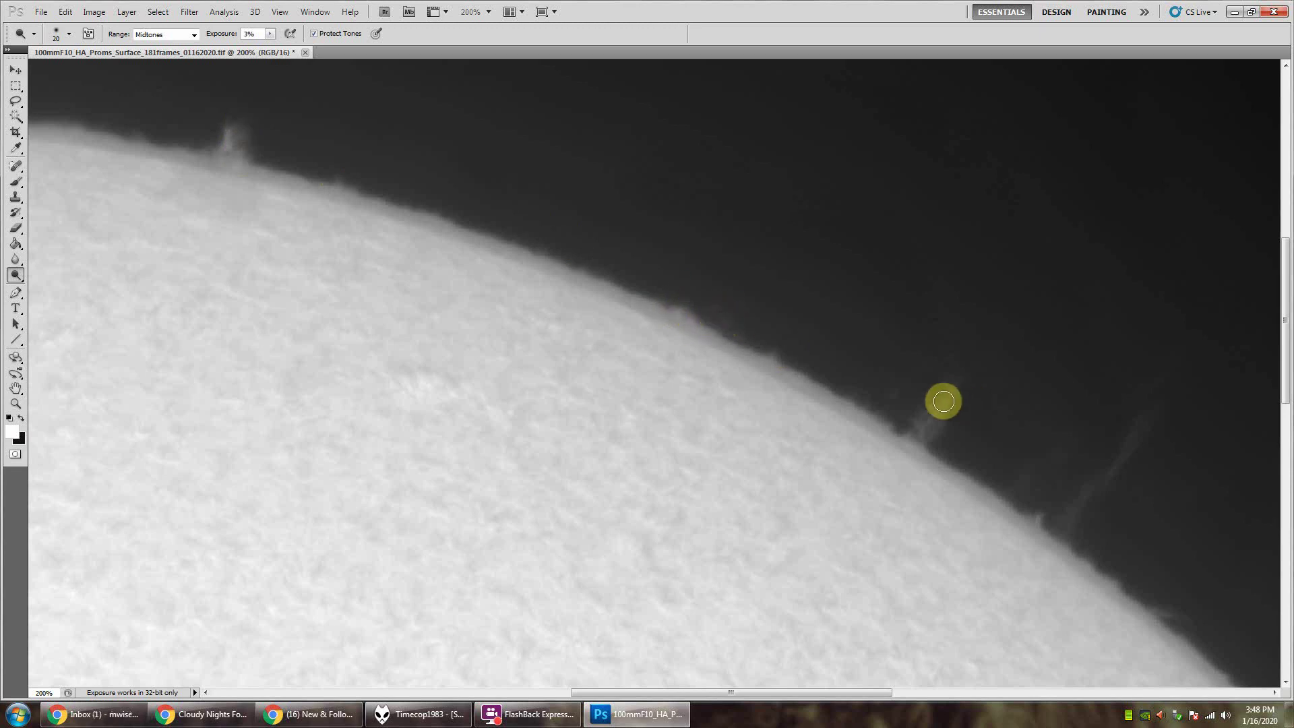
pyautogui.moveTo(943, 401)
pyautogui.mouseDown()
pyautogui.moveTo(952, 375)
pyautogui.moveTo(936, 414)
pyautogui.moveTo(957, 391)
pyautogui.moveTo(914, 426)
pyautogui.moveTo(946, 417)
pyautogui.moveTo(907, 439)
pyautogui.moveTo(957, 377)
pyautogui.moveTo(935, 359)
pyautogui.moveTo(890, 390)
pyautogui.moveTo(949, 365)
pyautogui.moveTo(921, 438)
pyautogui.moveTo(961, 378)
pyautogui.mouseUp()
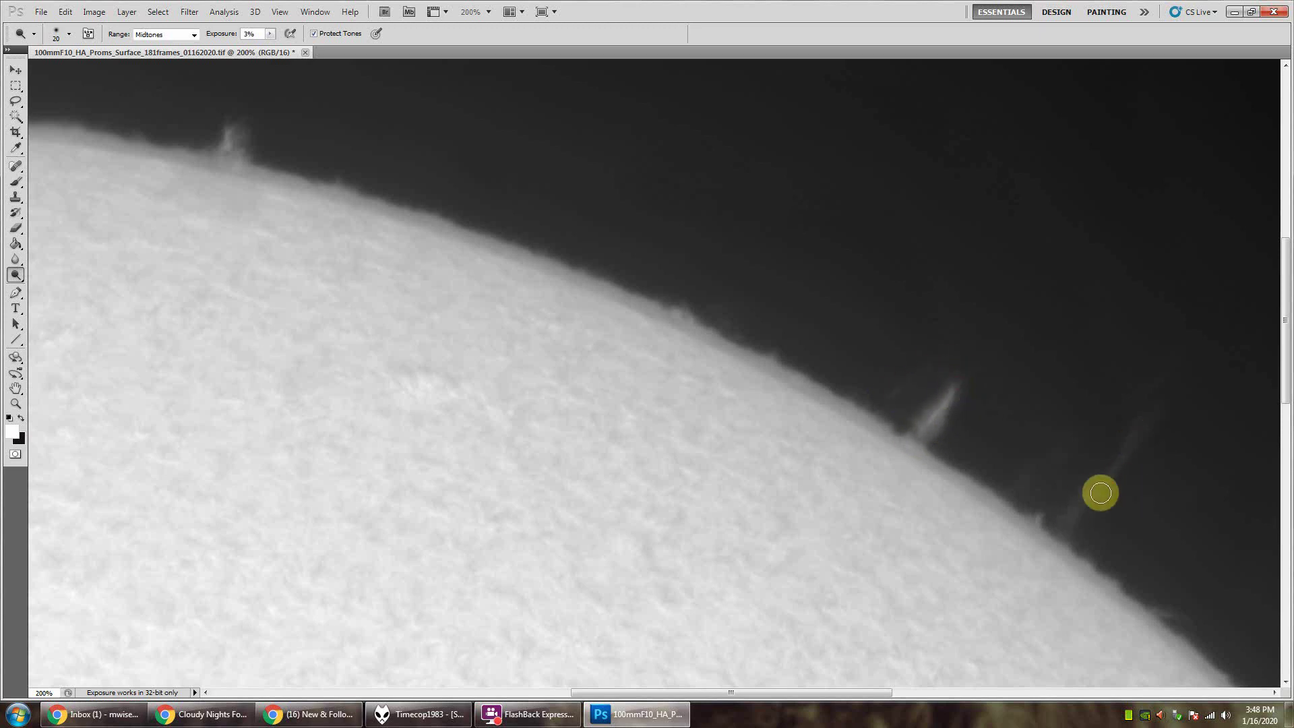
pyautogui.moveTo(1100, 492)
pyautogui.mouseDown()
pyautogui.moveTo(1121, 427)
pyautogui.moveTo(1170, 398)
pyautogui.moveTo(1074, 509)
pyautogui.moveTo(1083, 485)
pyautogui.moveTo(1074, 517)
pyautogui.moveTo(1145, 451)
pyautogui.moveTo(1155, 378)
pyautogui.moveTo(1103, 459)
pyautogui.moveTo(1034, 473)
pyautogui.moveTo(1040, 465)
pyautogui.moveTo(1028, 482)
pyautogui.moveTo(1043, 508)
pyautogui.moveTo(1094, 501)
pyautogui.moveTo(1157, 396)
pyautogui.moveTo(1025, 477)
pyautogui.mouseUp()
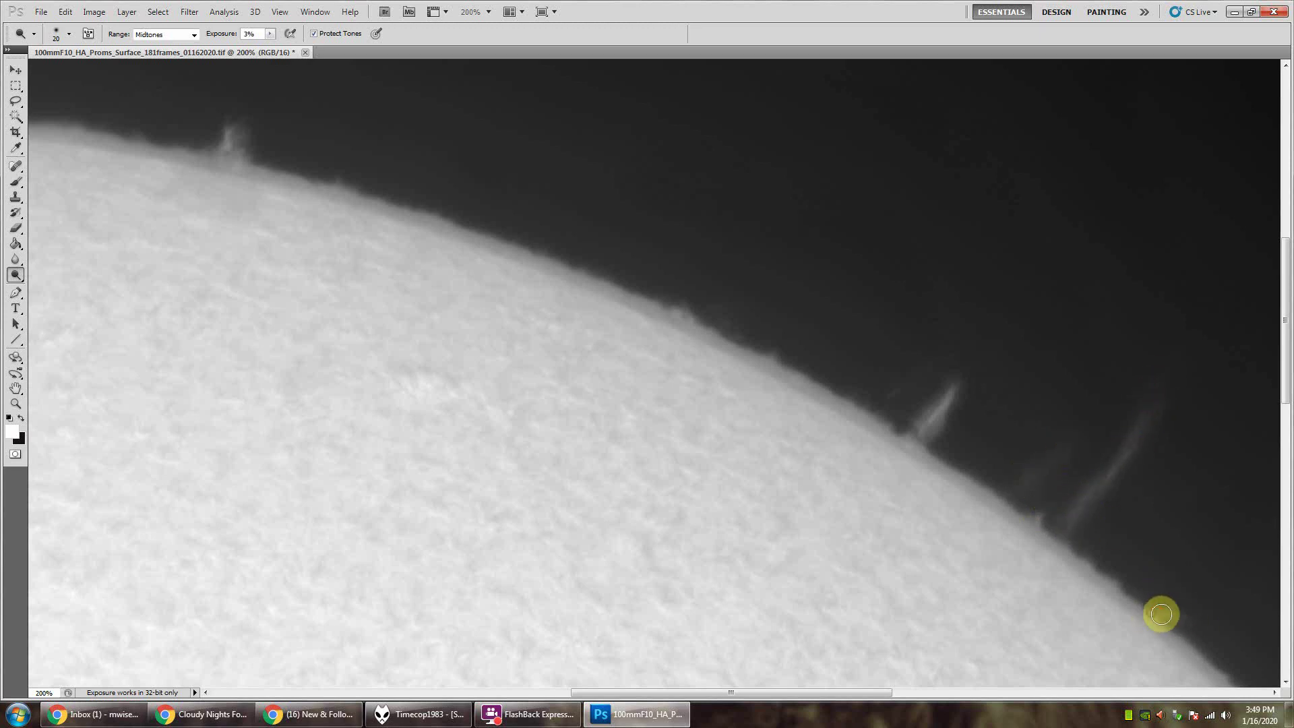
pyautogui.moveTo(1285, 367); pyautogui.dragTo(1284, 462)
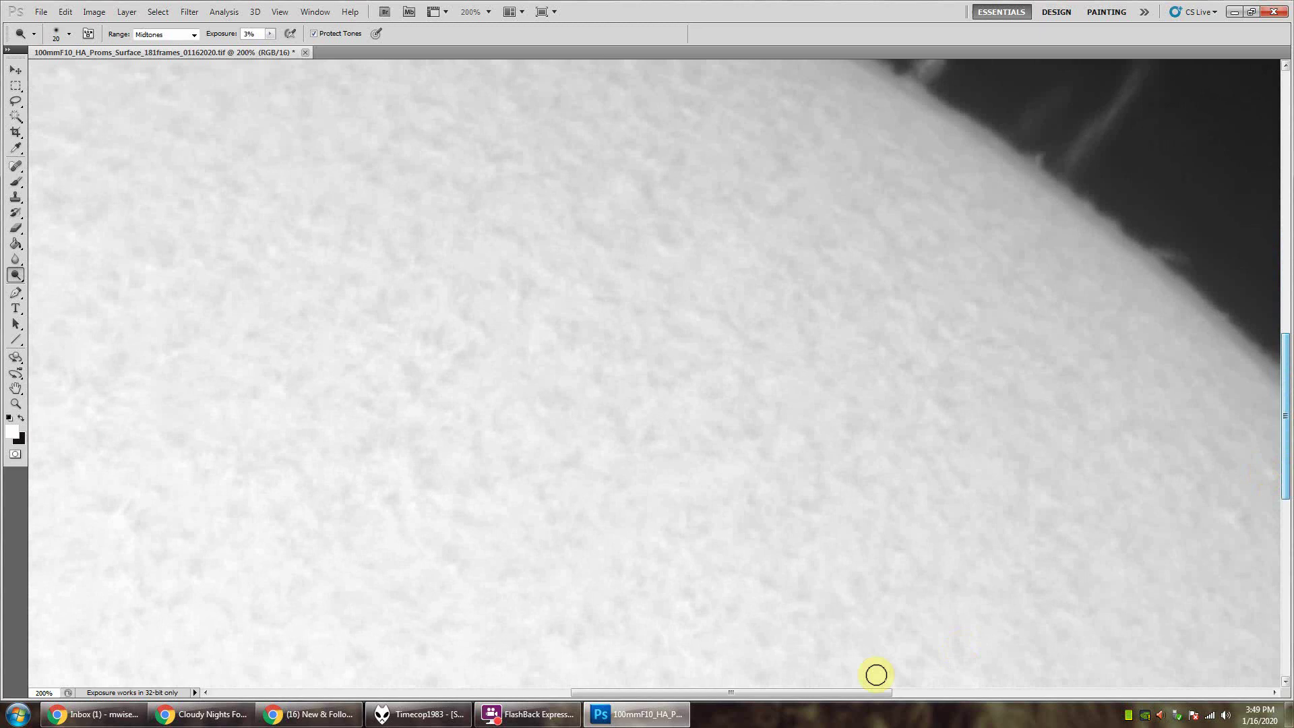
pyautogui.moveTo(837, 694); pyautogui.dragTo(883, 698)
pyautogui.doubleClick(16, 389)
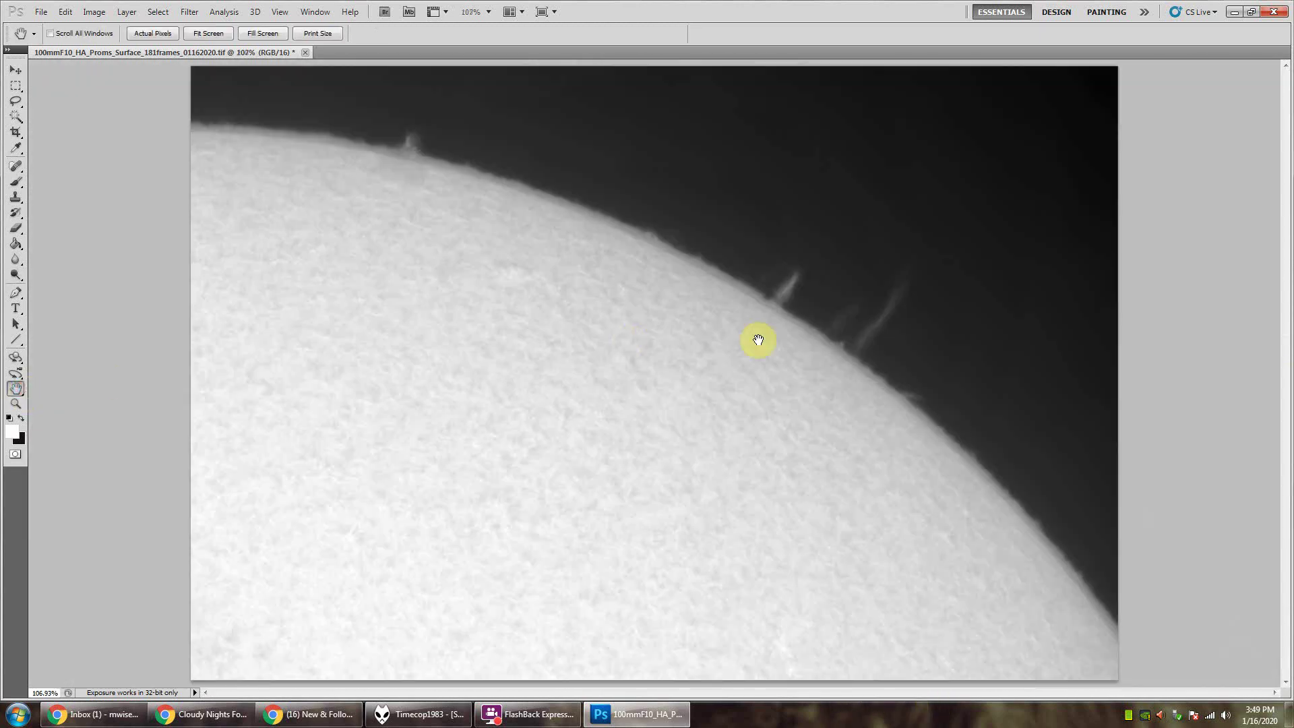
# - Burn the sky above the upper limb and prominences with a 90-pixel Burn Tool brush
pyautogui.click(16, 275)
pyautogui.click(68, 287)
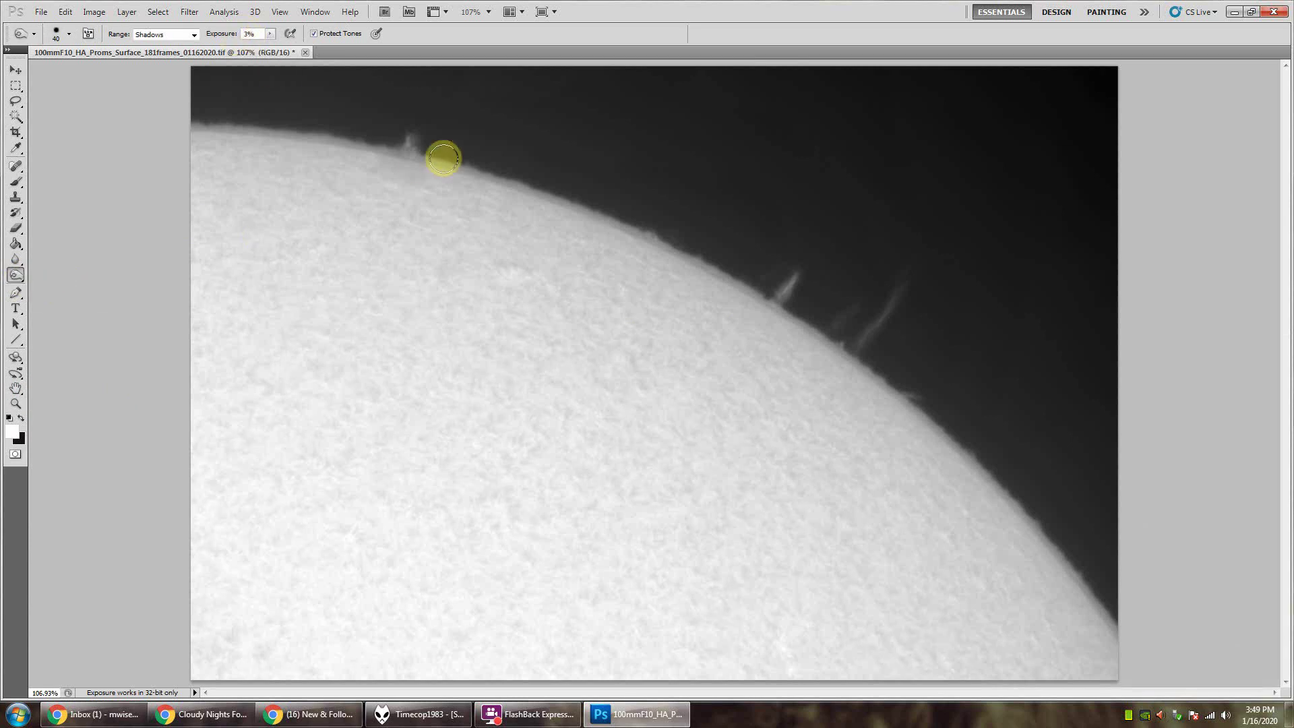
pyautogui.press(']')
pyautogui.press(']')
pyautogui.press(']')
pyautogui.press(']')
pyautogui.press(']')
pyautogui.press(']')
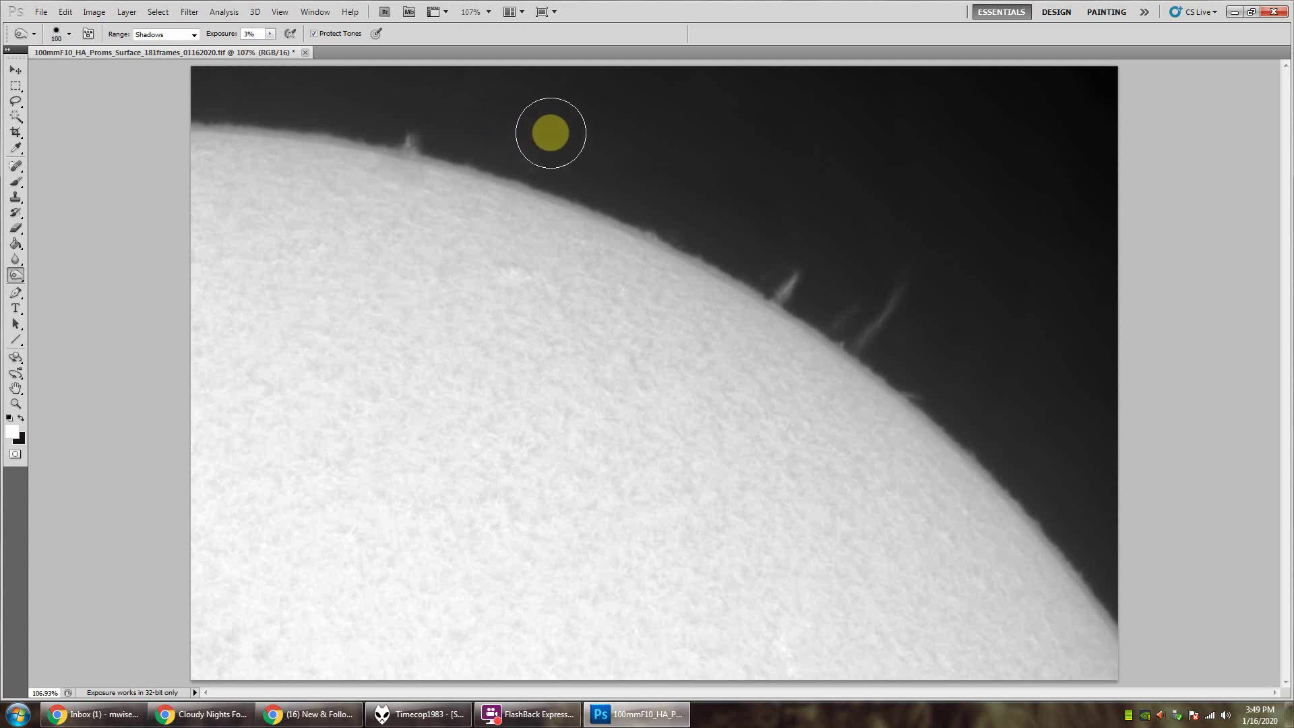
pyautogui.moveTo(550, 131)
pyautogui.mouseDown()
pyautogui.moveTo(600, 160)
pyautogui.moveTo(523, 132)
pyautogui.moveTo(513, 148)
pyautogui.moveTo(435, 133)
pyautogui.moveTo(445, 104)
pyautogui.moveTo(398, 86)
pyautogui.moveTo(400, 126)
pyautogui.moveTo(352, 106)
pyautogui.moveTo(139, 84)
pyautogui.moveTo(383, 69)
pyautogui.moveTo(374, 79)
pyautogui.moveTo(467, 106)
pyautogui.moveTo(537, 82)
pyautogui.moveTo(700, 133)
pyautogui.moveTo(649, 172)
pyautogui.moveTo(537, 154)
pyautogui.moveTo(667, 198)
pyautogui.moveTo(760, 258)
pyautogui.moveTo(790, 212)
pyautogui.moveTo(840, 228)
pyautogui.moveTo(844, 280)
pyautogui.moveTo(825, 277)
pyautogui.moveTo(798, 243)
pyautogui.moveTo(758, 256)
pyautogui.moveTo(823, 188)
pyautogui.mouseUp()
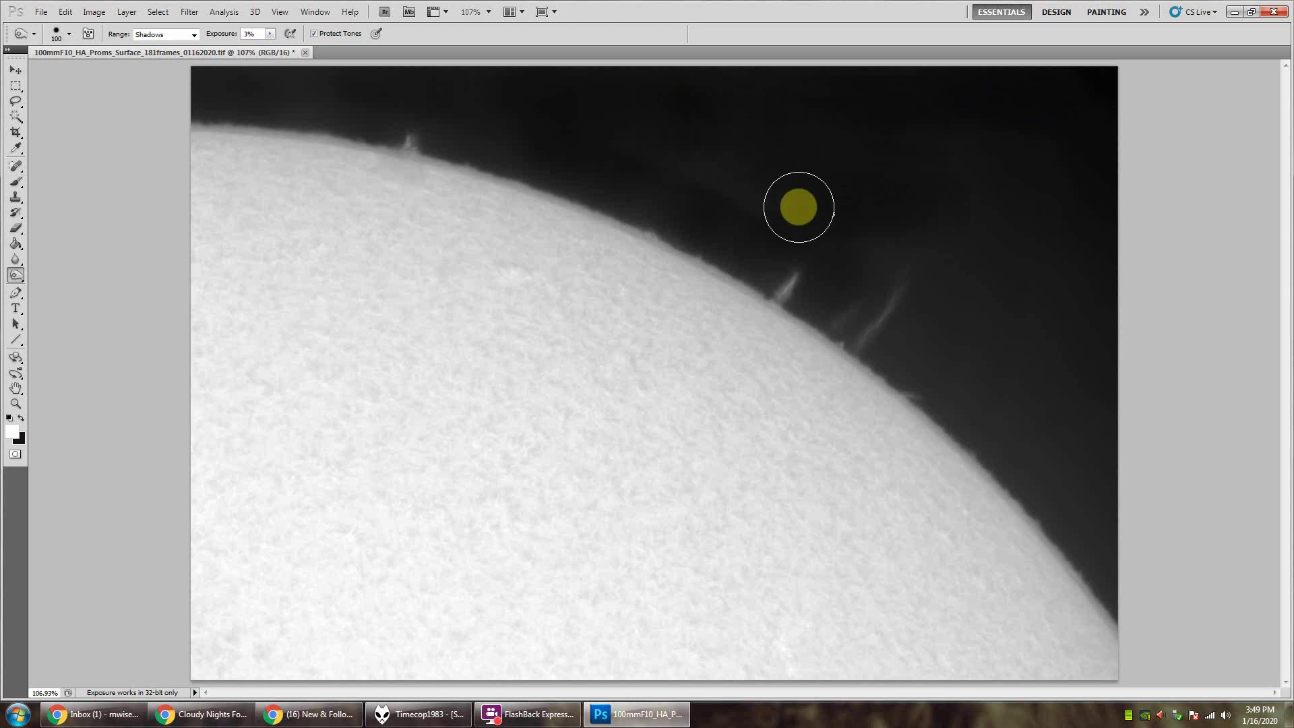
pyautogui.moveTo(843, 237)
pyautogui.mouseDown()
pyautogui.moveTo(871, 251)
pyautogui.moveTo(876, 305)
pyautogui.moveTo(903, 271)
pyautogui.moveTo(948, 255)
pyautogui.moveTo(928, 344)
pyautogui.moveTo(944, 350)
pyautogui.moveTo(916, 362)
pyautogui.moveTo(998, 401)
pyautogui.moveTo(947, 337)
pyautogui.moveTo(945, 276)
pyautogui.moveTo(875, 285)
pyautogui.moveTo(906, 205)
pyautogui.moveTo(1008, 223)
pyautogui.moveTo(956, 364)
pyautogui.moveTo(1023, 454)
pyautogui.moveTo(950, 369)
pyautogui.moveTo(992, 449)
pyautogui.moveTo(968, 410)
pyautogui.moveTo(1127, 586)
pyautogui.moveTo(1091, 373)
pyautogui.moveTo(1077, 415)
pyautogui.moveTo(999, 301)
pyautogui.moveTo(963, 273)
pyautogui.moveTo(1067, 232)
pyautogui.moveTo(1067, 353)
pyautogui.moveTo(1078, 290)
pyautogui.moveTo(1006, 267)
pyautogui.moveTo(1051, 258)
pyautogui.moveTo(886, 185)
pyautogui.moveTo(859, 159)
pyautogui.moveTo(938, 126)
pyautogui.moveTo(876, 85)
pyautogui.moveTo(1011, 180)
pyautogui.moveTo(975, 157)
pyautogui.moveTo(1139, 121)
pyautogui.moveTo(1085, 226)
pyautogui.moveTo(1061, 342)
pyautogui.moveTo(1089, 375)
pyautogui.moveTo(1078, 407)
pyautogui.moveTo(1058, 398)
pyautogui.moveTo(1047, 424)
pyautogui.moveTo(1082, 397)
pyautogui.moveTo(1115, 580)
pyautogui.moveTo(904, 351)
pyautogui.moveTo(942, 323)
pyautogui.moveTo(935, 276)
pyautogui.moveTo(986, 249)
pyautogui.moveTo(1056, 446)
pyautogui.moveTo(1062, 418)
pyautogui.moveTo(1006, 411)
pyautogui.moveTo(971, 307)
pyautogui.moveTo(1018, 404)
pyautogui.moveTo(1084, 296)
pyautogui.moveTo(1028, 326)
pyautogui.moveTo(968, 215)
pyautogui.moveTo(942, 233)
pyautogui.moveTo(930, 172)
pyautogui.moveTo(912, 174)
pyautogui.moveTo(862, 276)
pyautogui.moveTo(834, 287)
pyautogui.moveTo(930, 170)
pyautogui.moveTo(862, 276)
pyautogui.moveTo(973, 341)
pyautogui.moveTo(849, 220)
pyautogui.moveTo(843, 132)
pyautogui.moveTo(740, 203)
pyautogui.moveTo(971, 120)
pyautogui.moveTo(791, 87)
pyautogui.moveTo(688, 160)
pyautogui.moveTo(754, 225)
pyautogui.moveTo(739, 251)
pyautogui.moveTo(786, 234)
pyautogui.moveTo(753, 252)
pyautogui.moveTo(517, 136)
pyautogui.moveTo(638, 205)
pyautogui.moveTo(448, 138)
pyautogui.moveTo(743, 259)
pyautogui.moveTo(642, 191)
pyautogui.moveTo(397, 107)
pyautogui.moveTo(471, 78)
pyautogui.moveTo(303, 90)
pyautogui.moveTo(260, 78)
pyautogui.moveTo(223, 100)
pyautogui.moveTo(283, 87)
pyautogui.moveTo(300, 107)
pyautogui.moveTo(209, 77)
pyautogui.moveTo(393, 115)
pyautogui.moveTo(710, 100)
pyautogui.moveTo(694, 173)
pyautogui.moveTo(881, 268)
pyautogui.moveTo(802, 294)
pyautogui.moveTo(825, 280)
pyautogui.moveTo(1085, 387)
pyautogui.moveTo(976, 153)
pyautogui.moveTo(1046, 86)
pyautogui.moveTo(635, 124)
pyautogui.moveTo(870, 182)
pyautogui.moveTo(851, 237)
pyautogui.moveTo(780, 277)
pyautogui.moveTo(742, 268)
pyautogui.moveTo(794, 254)
pyautogui.moveTo(806, 297)
pyautogui.moveTo(846, 307)
pyautogui.moveTo(846, 323)
pyautogui.moveTo(872, 294)
pyautogui.moveTo(846, 332)
pyautogui.moveTo(850, 322)
pyautogui.moveTo(795, 300)
pyautogui.moveTo(903, 350)
pyautogui.moveTo(919, 272)
pyautogui.moveTo(880, 361)
pyautogui.moveTo(901, 378)
pyautogui.moveTo(905, 361)
pyautogui.moveTo(982, 447)
pyautogui.moveTo(924, 376)
pyautogui.moveTo(1011, 492)
pyautogui.moveTo(1020, 465)
pyautogui.moveTo(1091, 451)
pyautogui.mouseUp()
pyautogui.press('[')
pyautogui.press('[')
pyautogui.press('[')
pyautogui.press('[')
pyautogui.press('[')
pyautogui.press('[')
pyautogui.press(']')
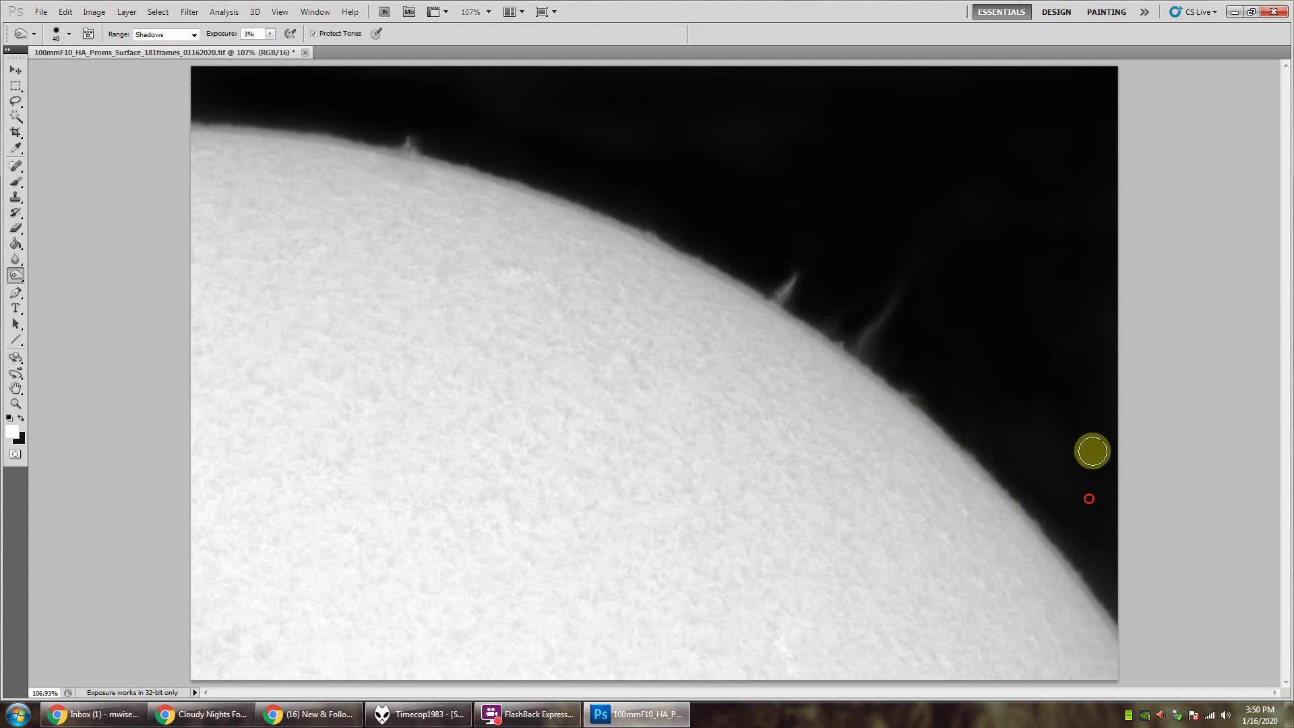
# - Duplicate the Background layer as Background copy
pyautogui.click(16, 85)
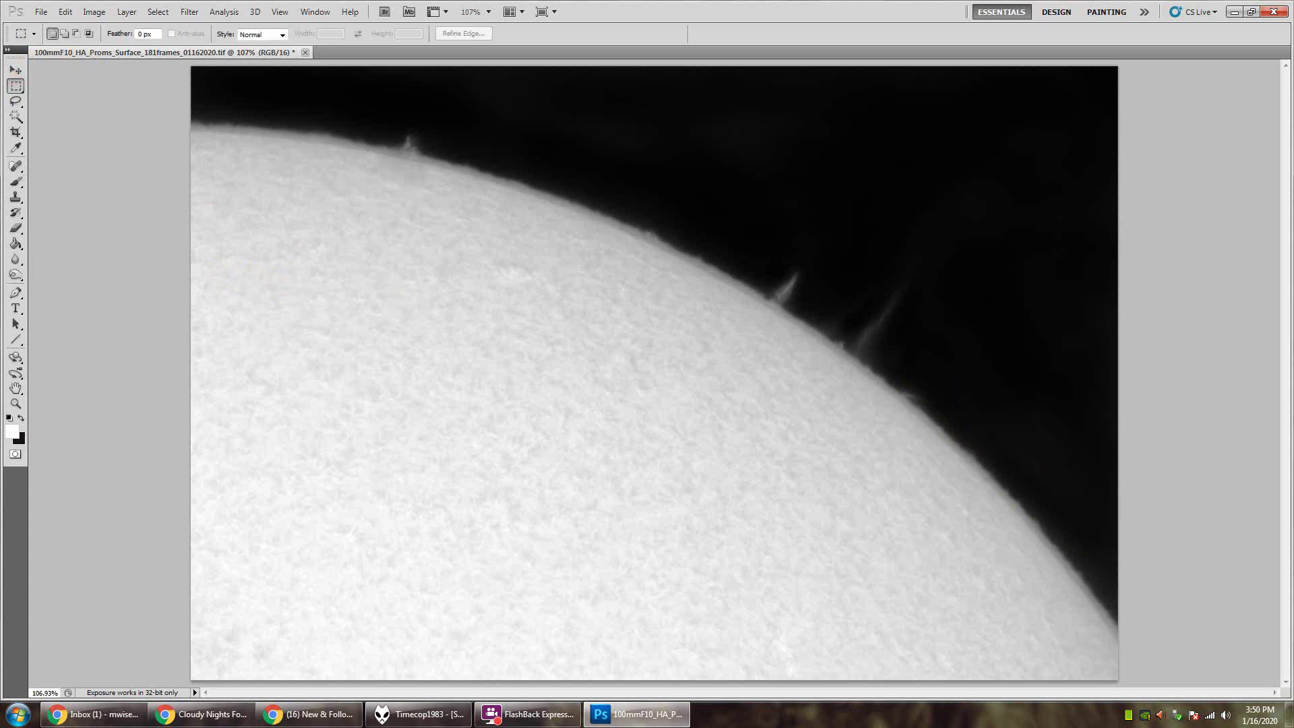
pyautogui.click(819, 239)
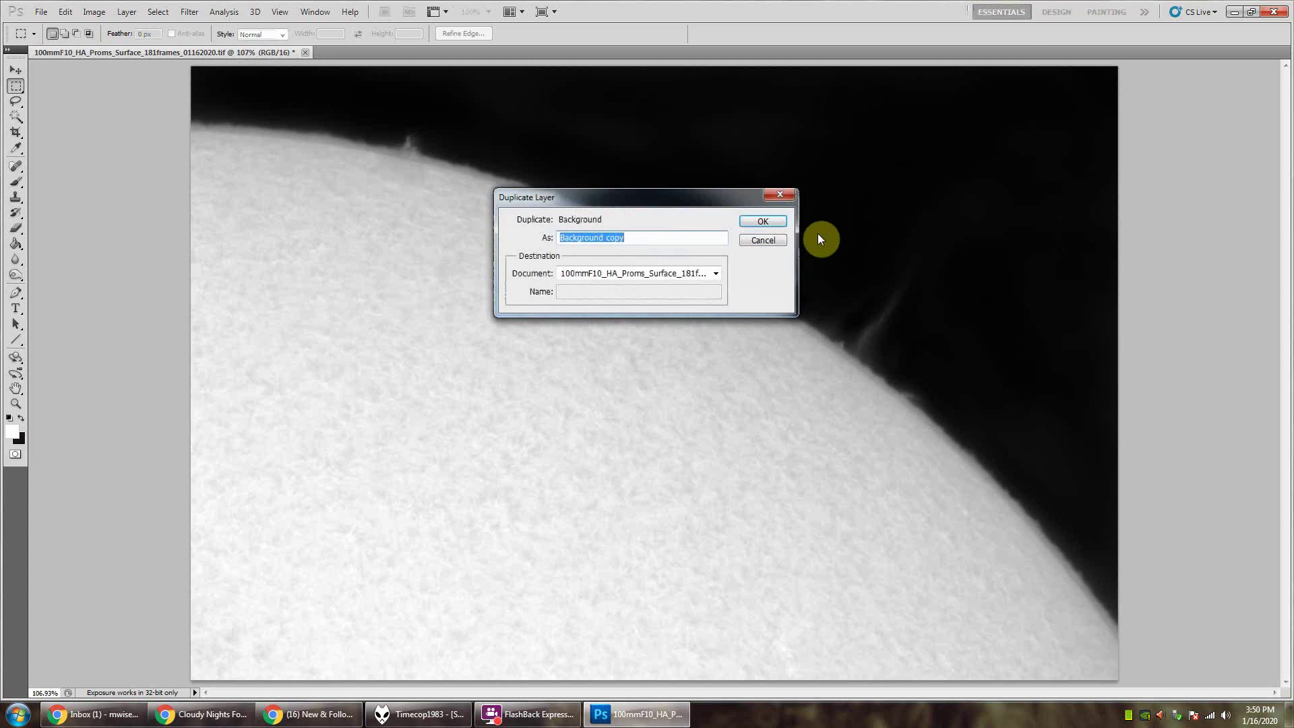
pyautogui.click(763, 222)
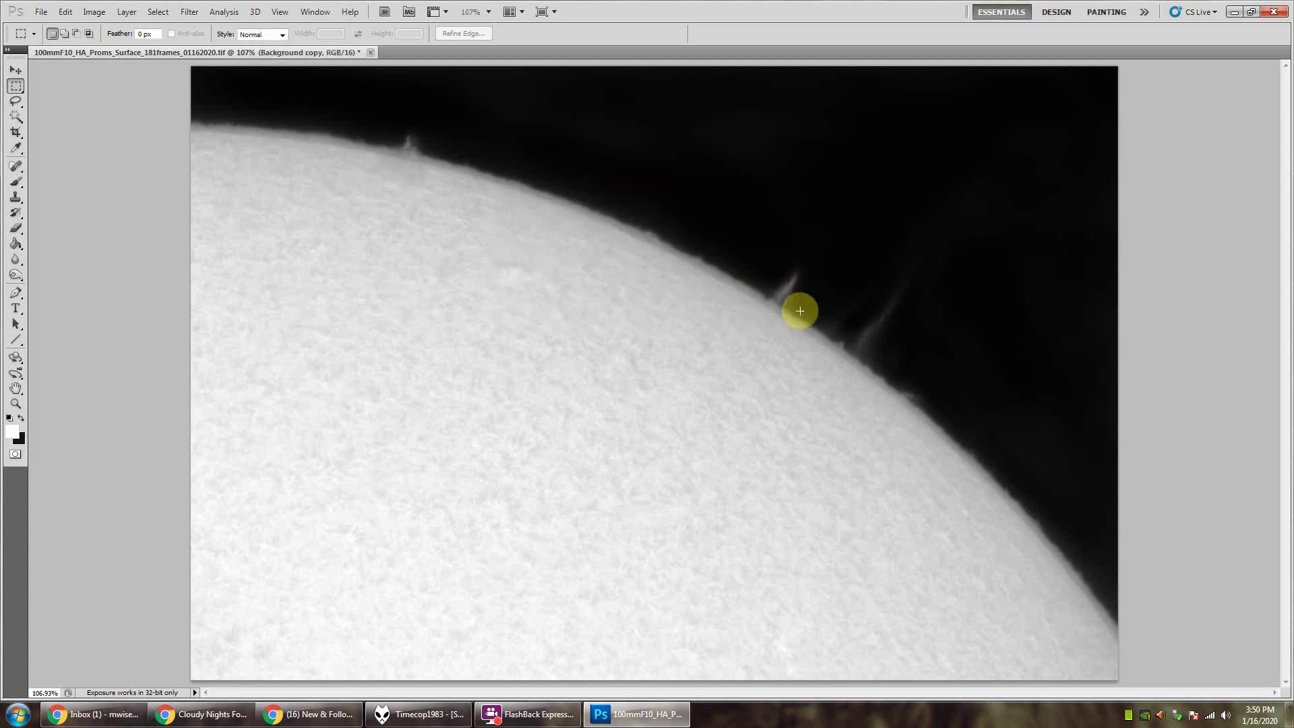
# - Restore the side panels, return the view to 100% zoom, and select the Background copy layer
pyautogui.hotkey('shift', 'Tab')
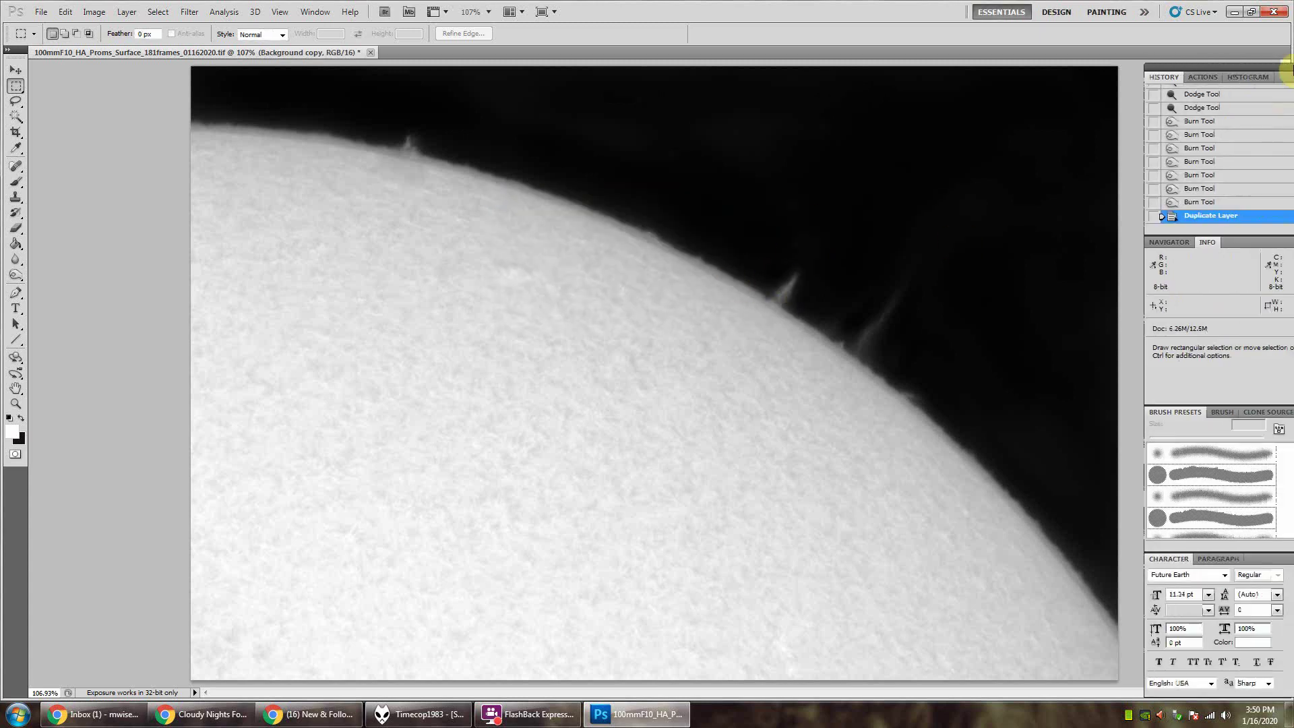
pyautogui.moveTo(1082, 55); pyautogui.dragTo(1081, 52)
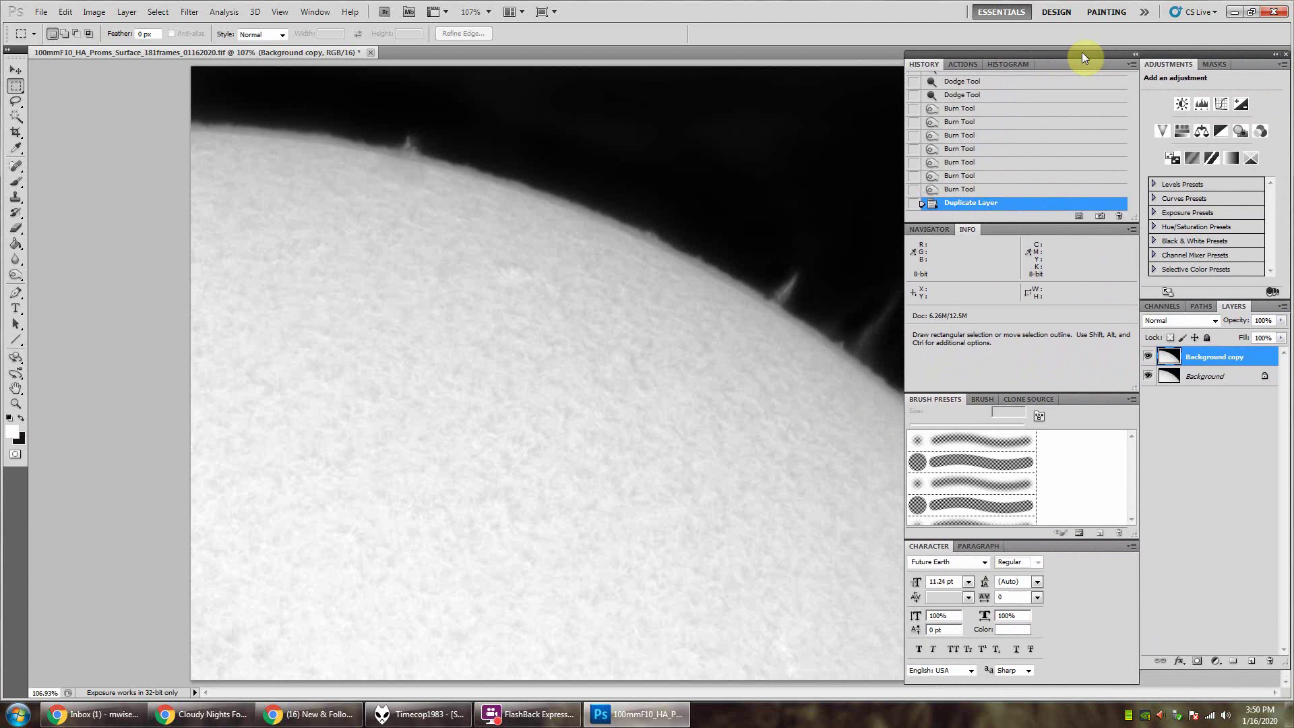
pyautogui.click(15, 388)
pyautogui.click(15, 403)
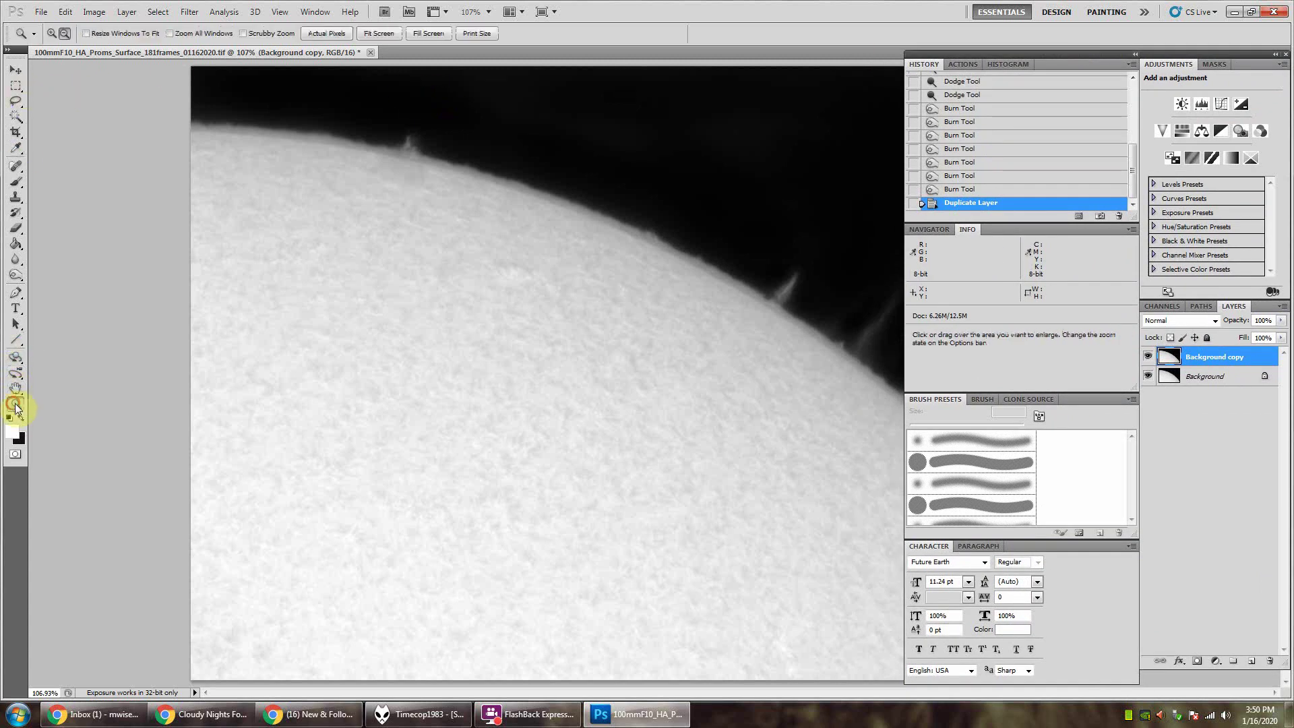
pyautogui.keyDown('alt'); pyautogui.click(594, 358); pyautogui.keyUp('alt')
pyautogui.keyDown('alt'); pyautogui.click(592, 355); pyautogui.keyUp('alt')
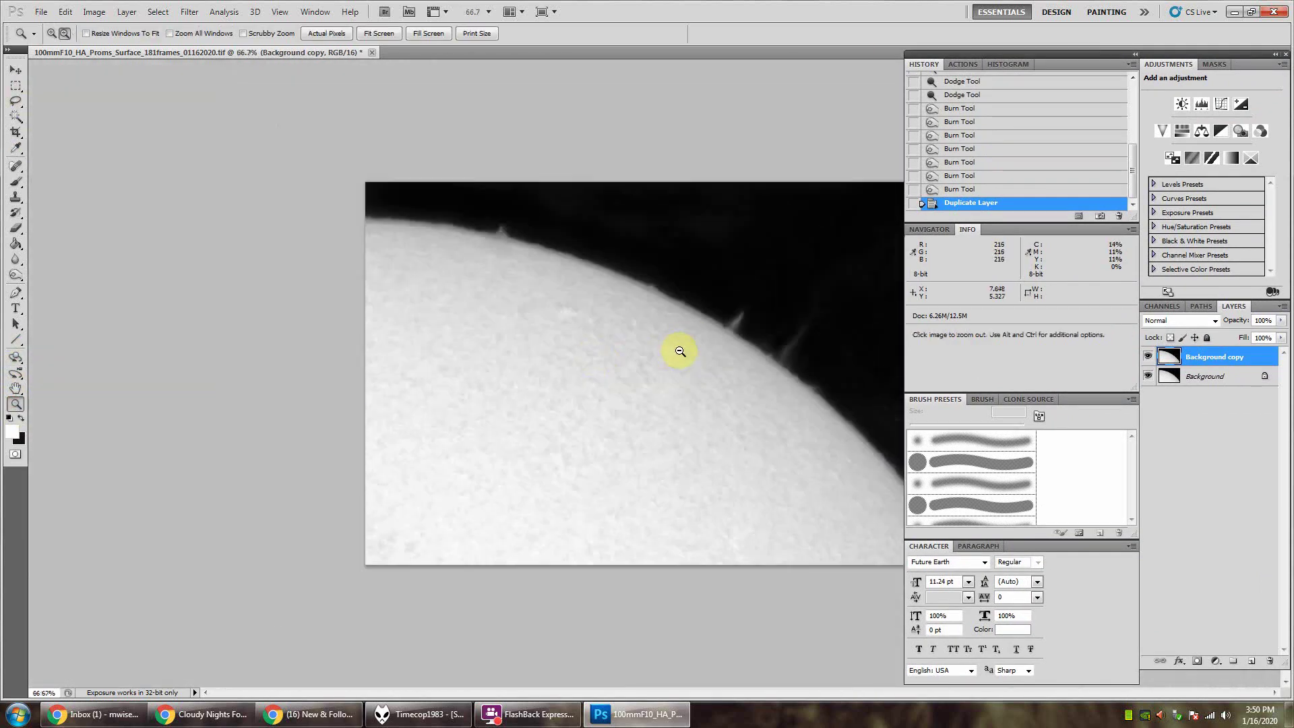
pyautogui.click(539, 335)
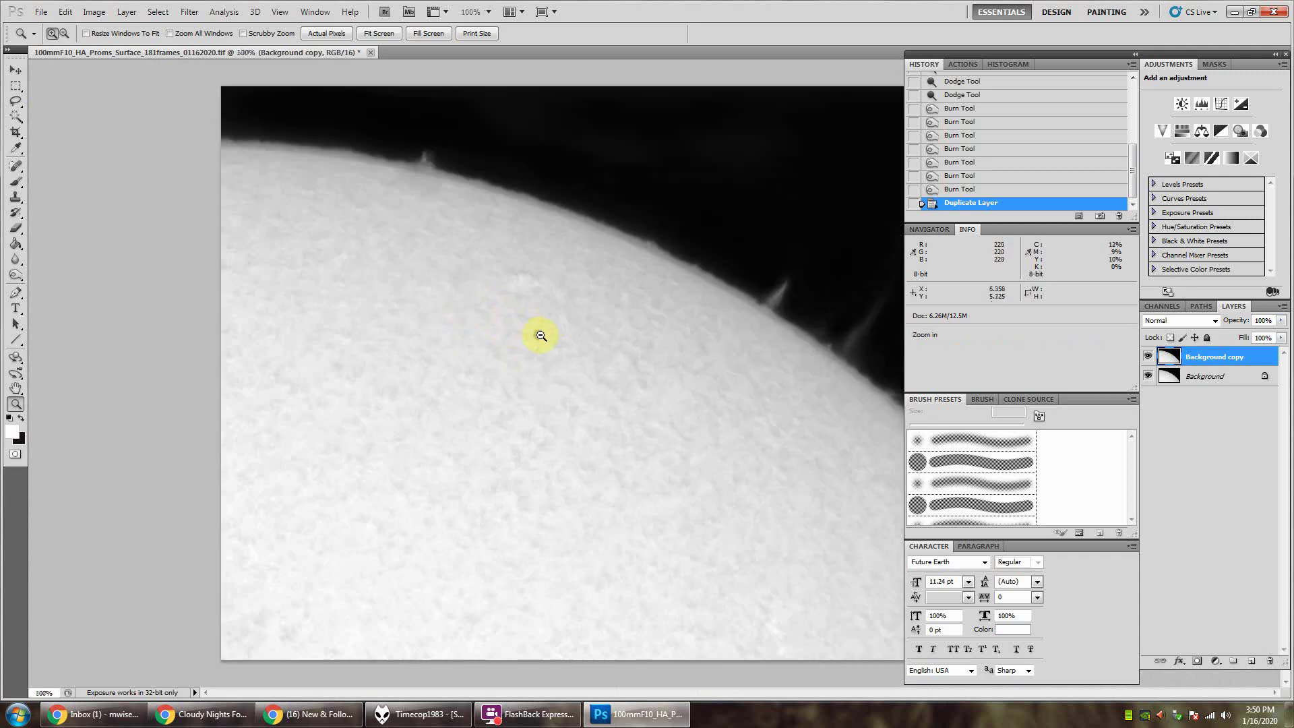
pyautogui.click(1224, 357)
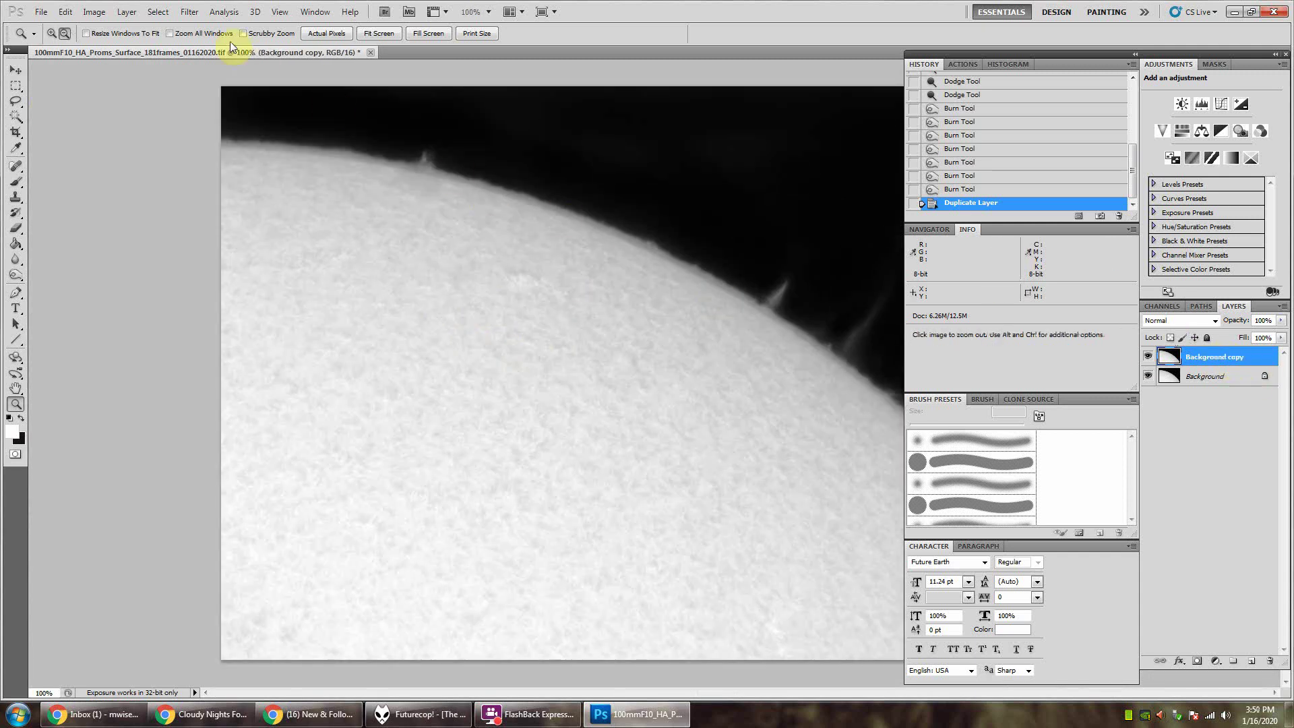
# - Apply a High Pass filter with an 11-pixel radius to Background copy
pyautogui.click(183, 15)
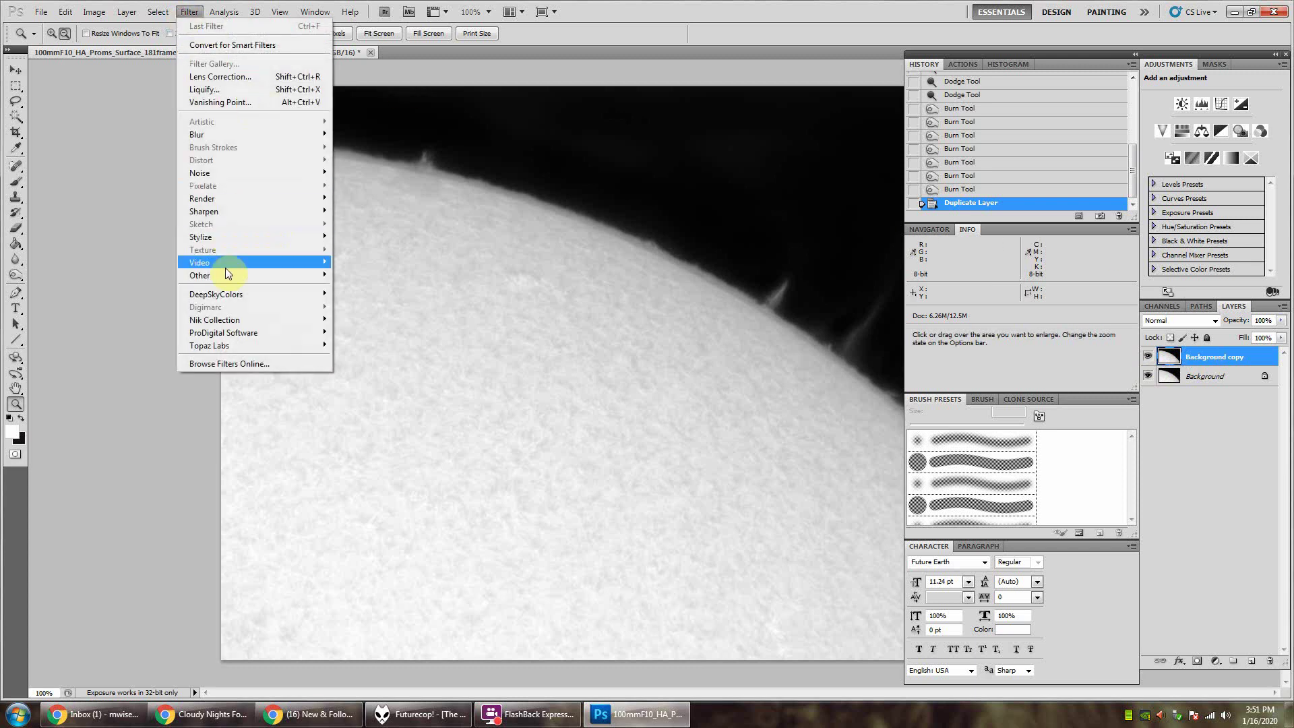
pyautogui.moveTo(264, 285)
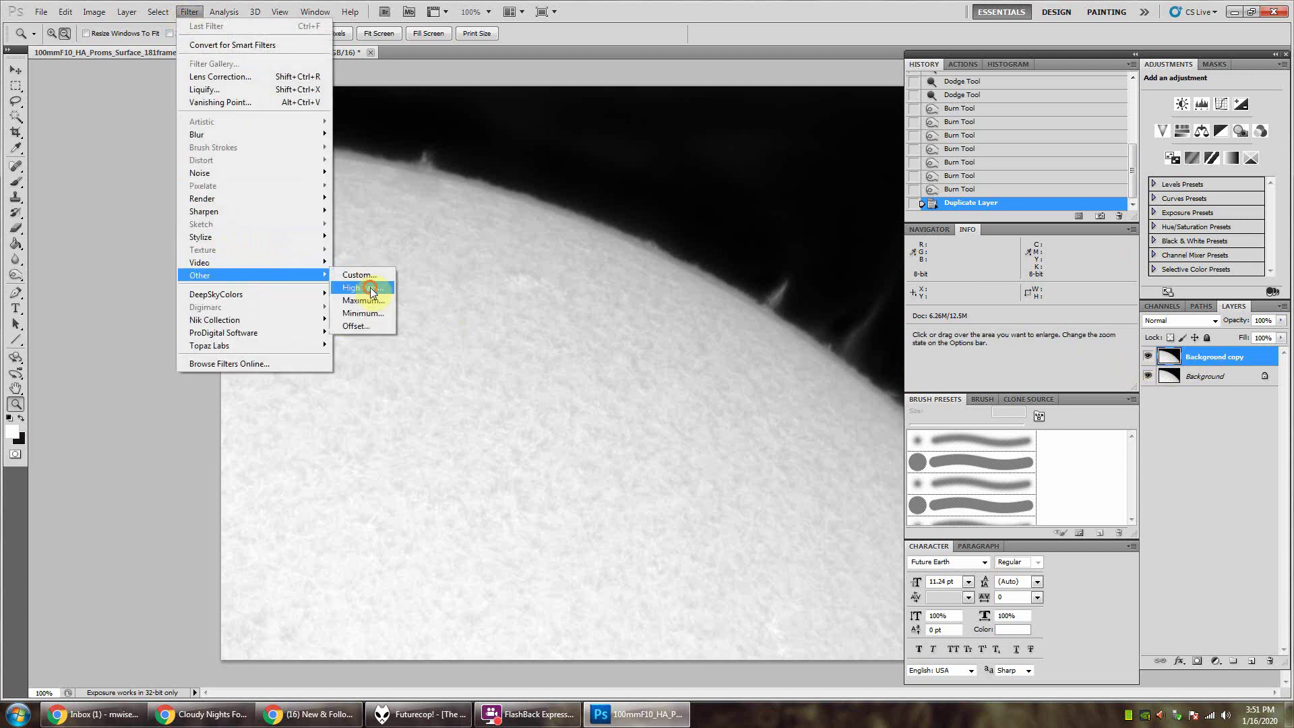
pyautogui.click(368, 287)
pyautogui.write('11')
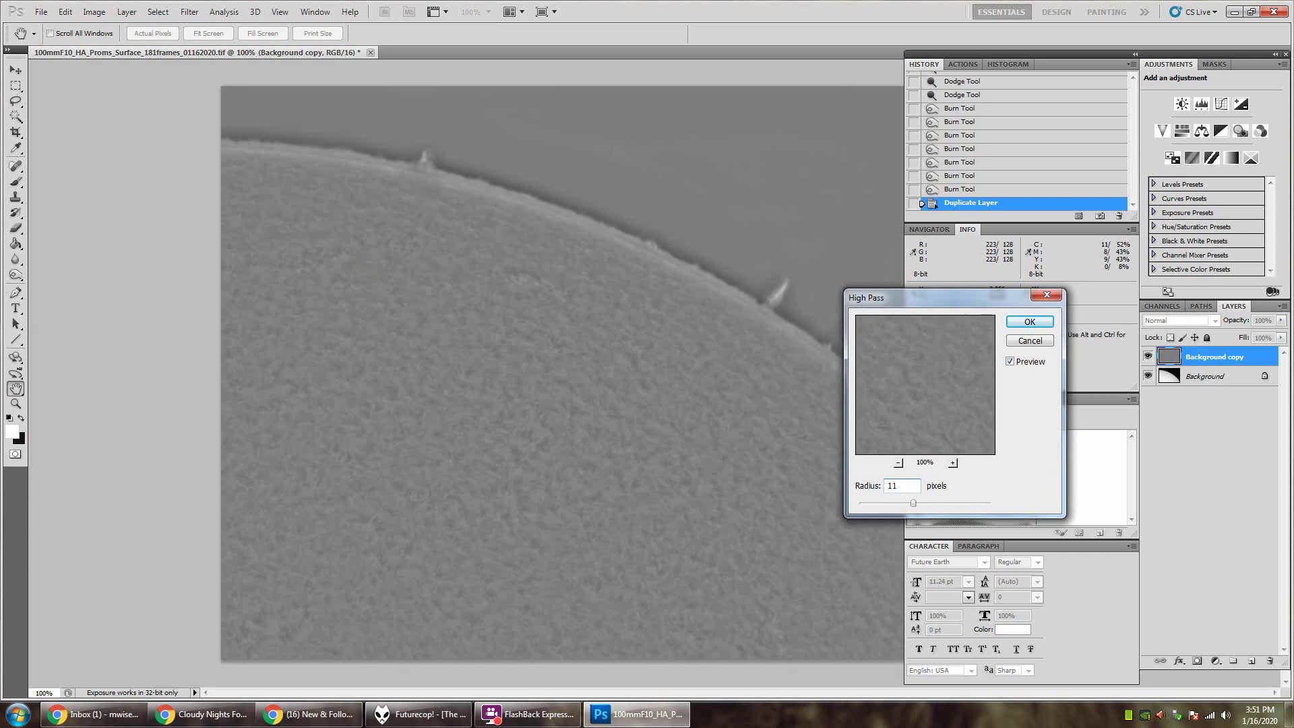
pyautogui.press('Return')
pyautogui.press('z')
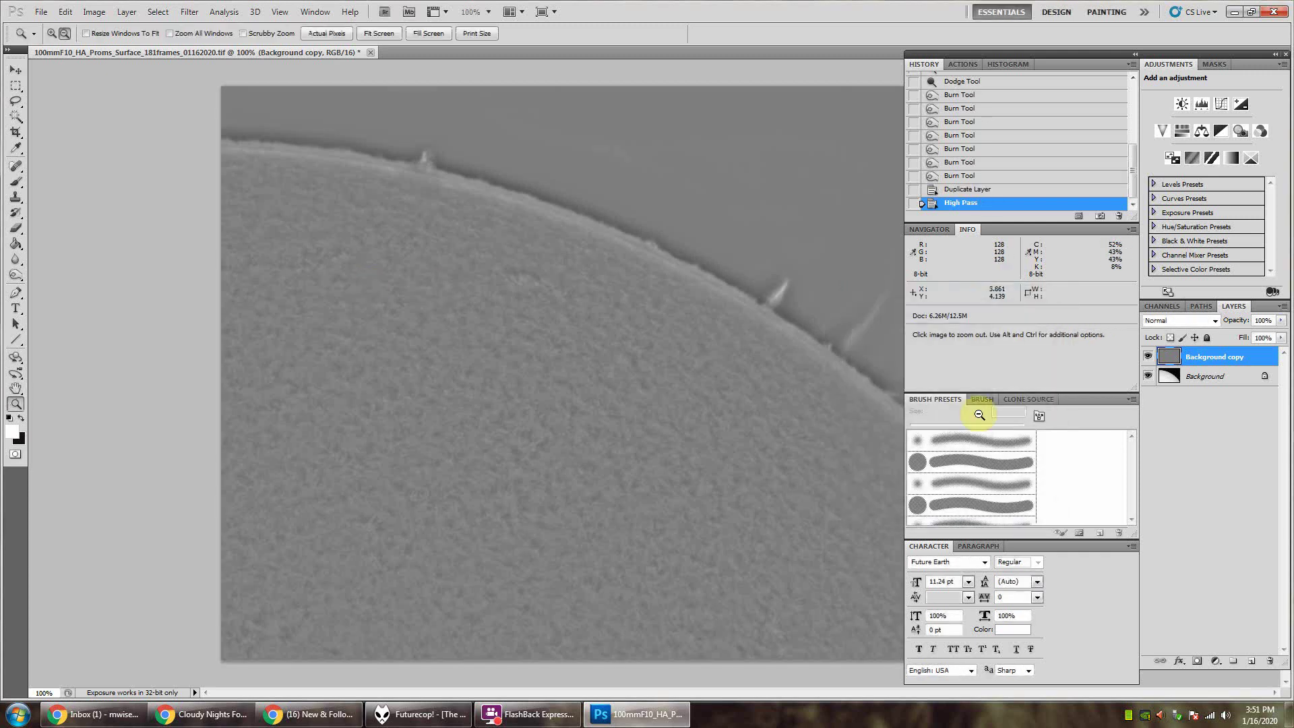
# - Blend the filtered layer as Soft Light at 40% opacity and merge it down
pyautogui.click(1179, 320)
pyautogui.click(1158, 505)
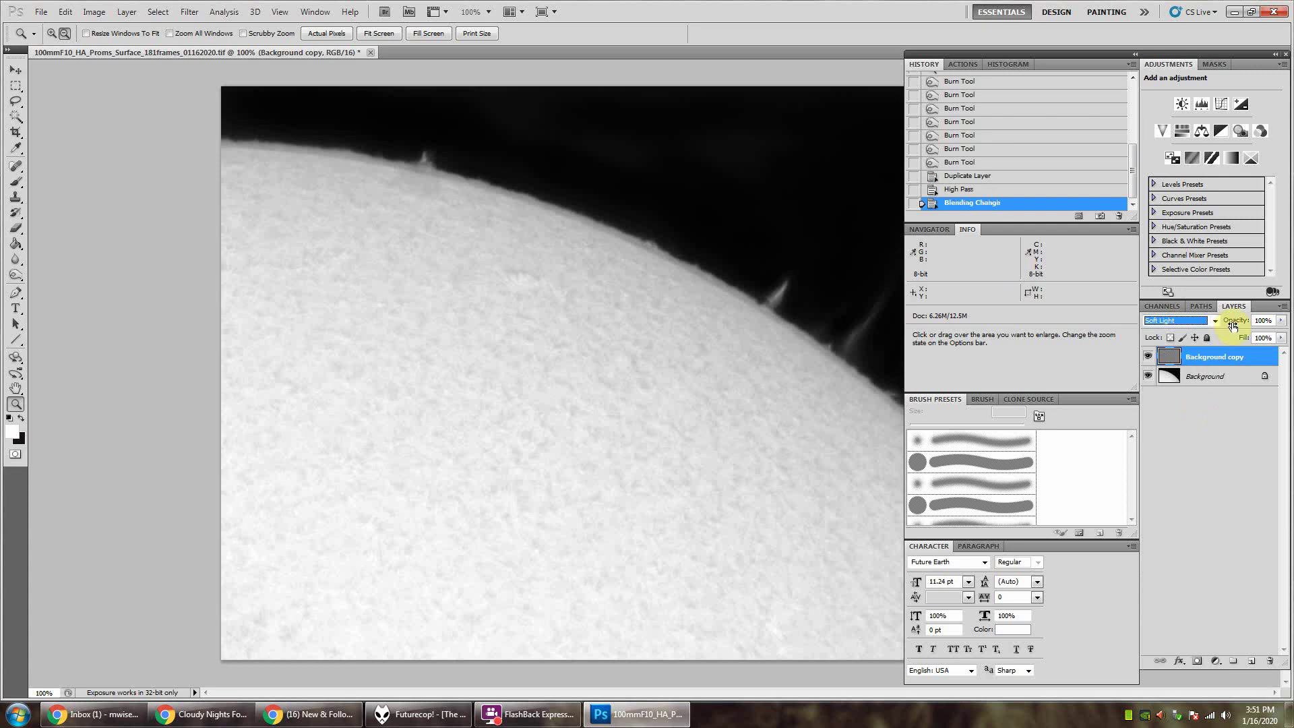
pyautogui.moveTo(1263, 320); pyautogui.dragTo(1213, 323)
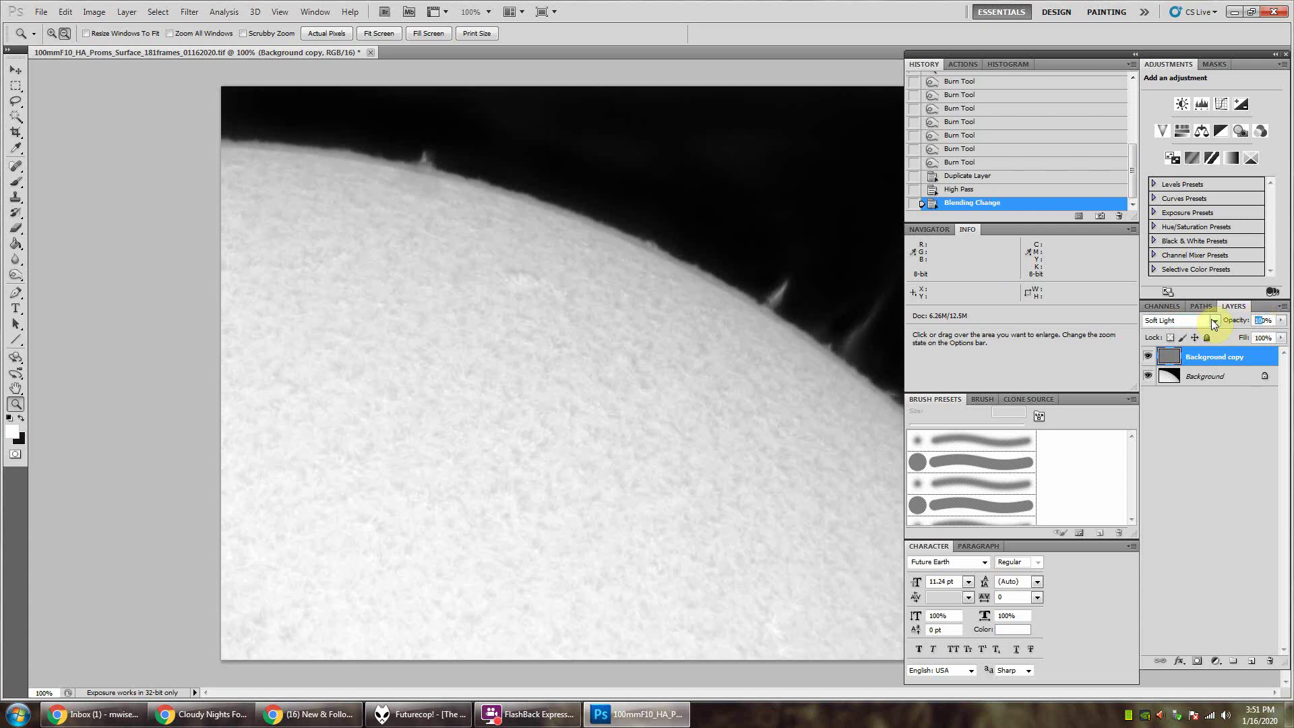
pyautogui.write('4')
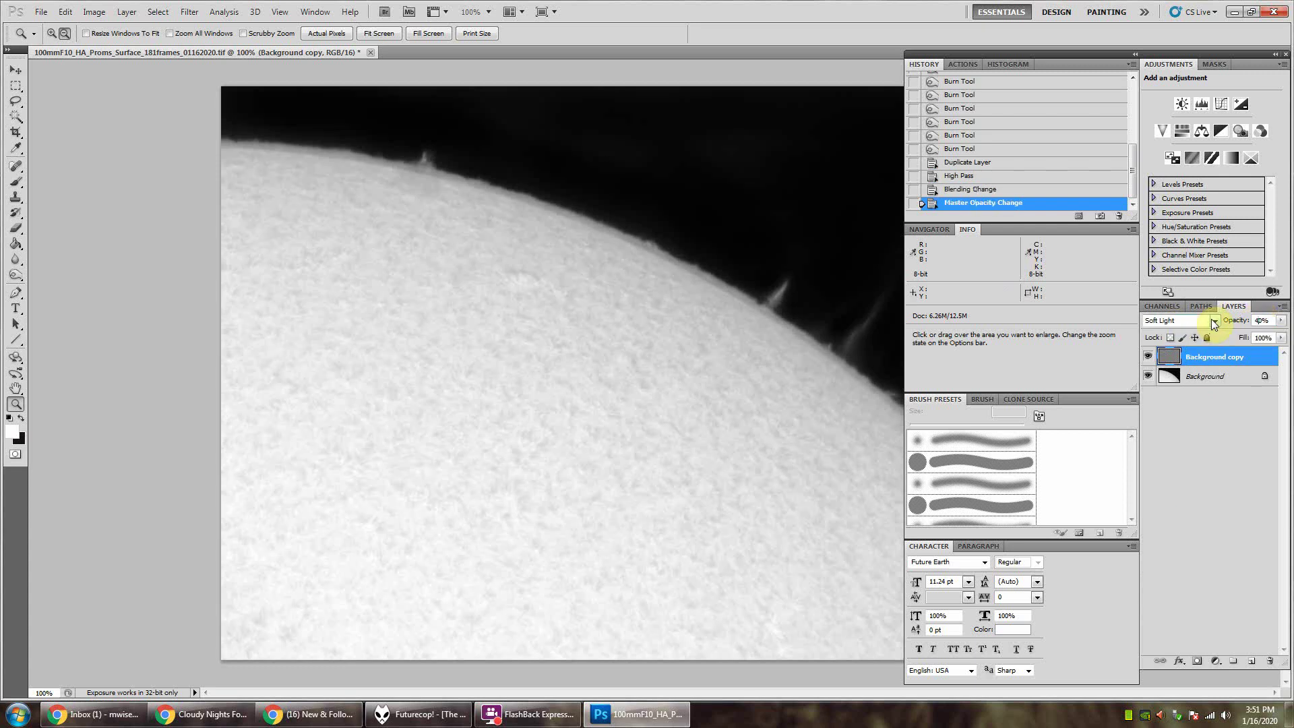
pyautogui.rightClick(1206, 364)
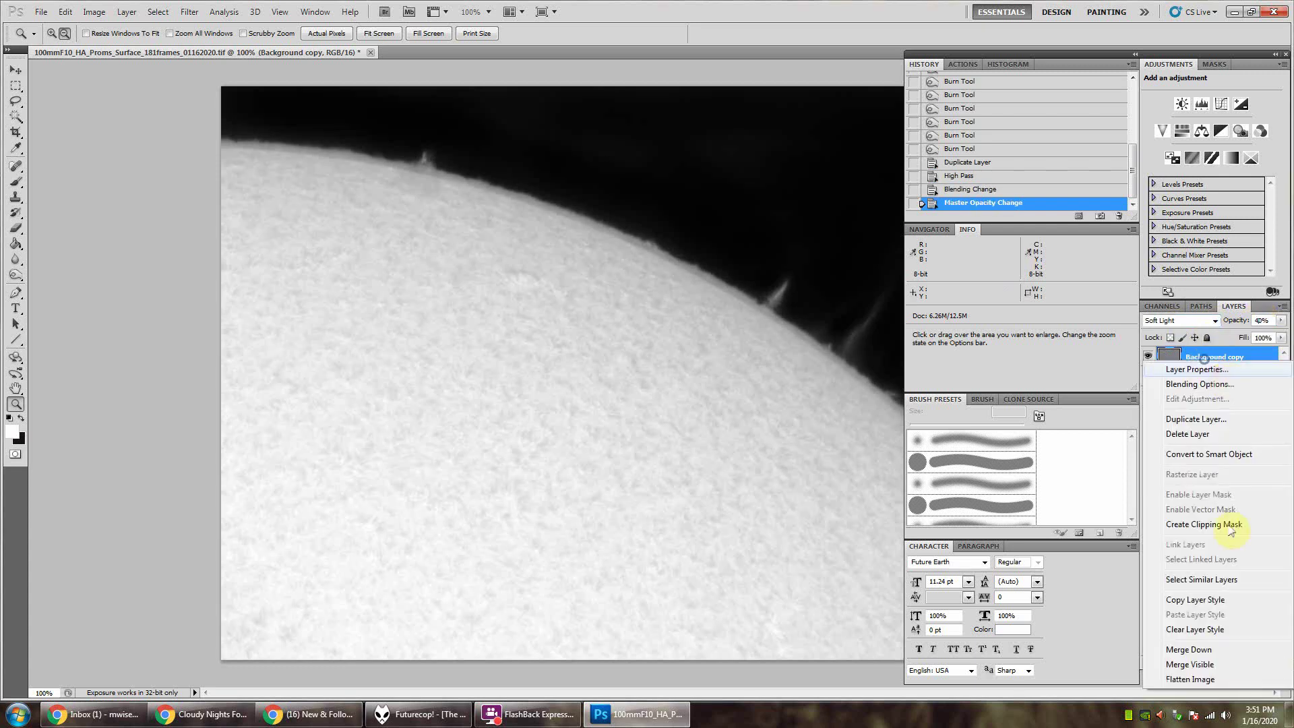
pyautogui.click(1187, 649)
# - Duplicate the Background layer and apply a 1-pixel High Pass filter to the copy
pyautogui.rightClick(1204, 358)
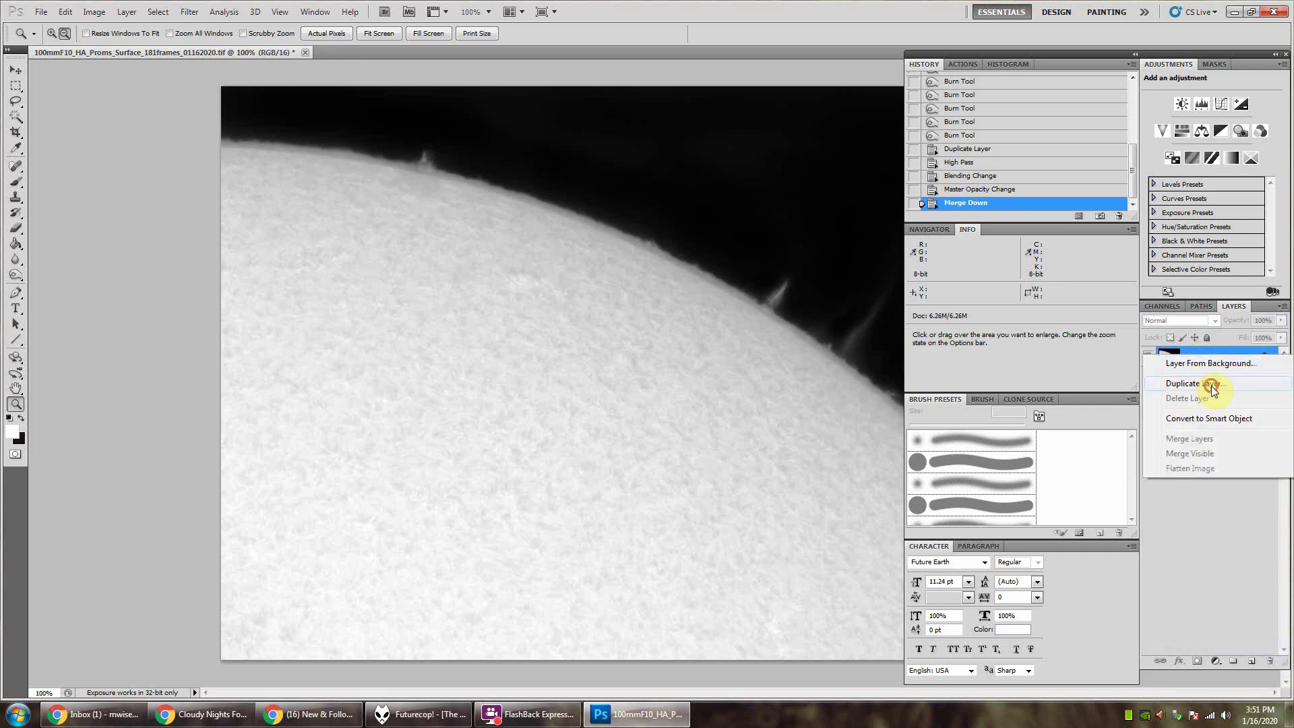
pyautogui.click(1132, 385)
pyautogui.click(761, 224)
pyautogui.click(189, 11)
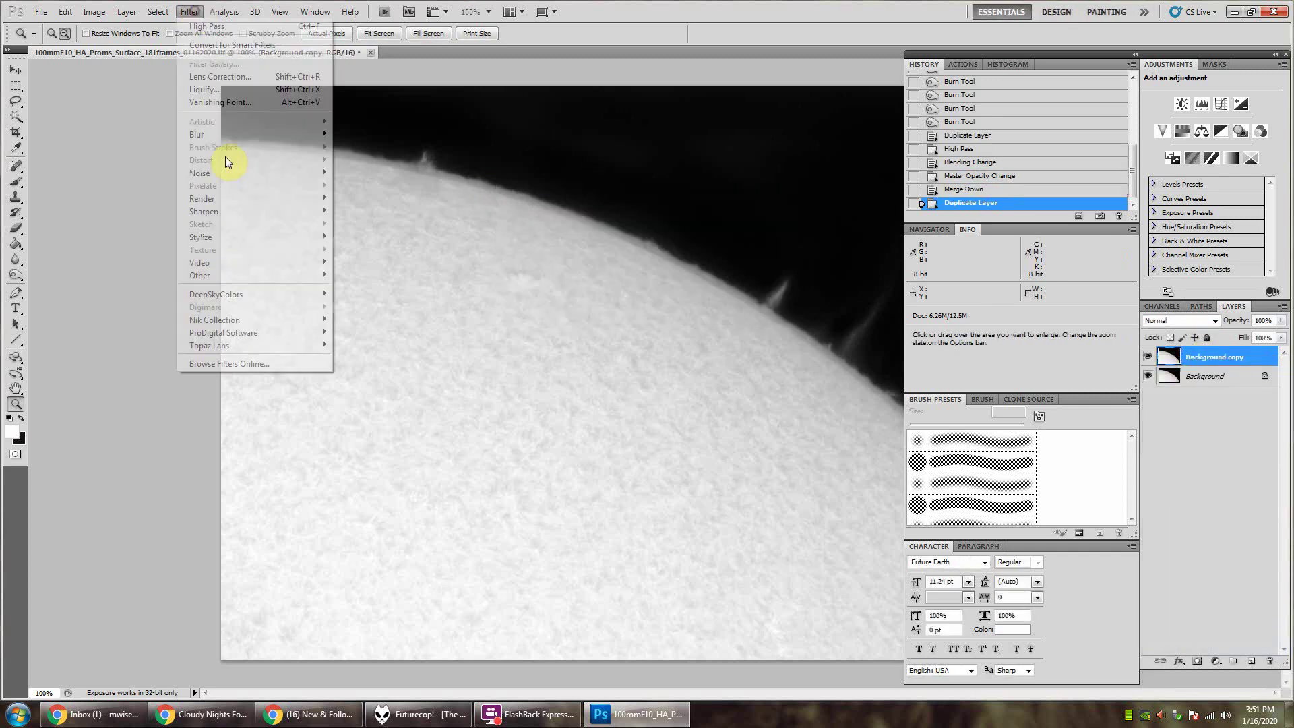
pyautogui.moveTo(298, 274)
pyautogui.click(341, 288)
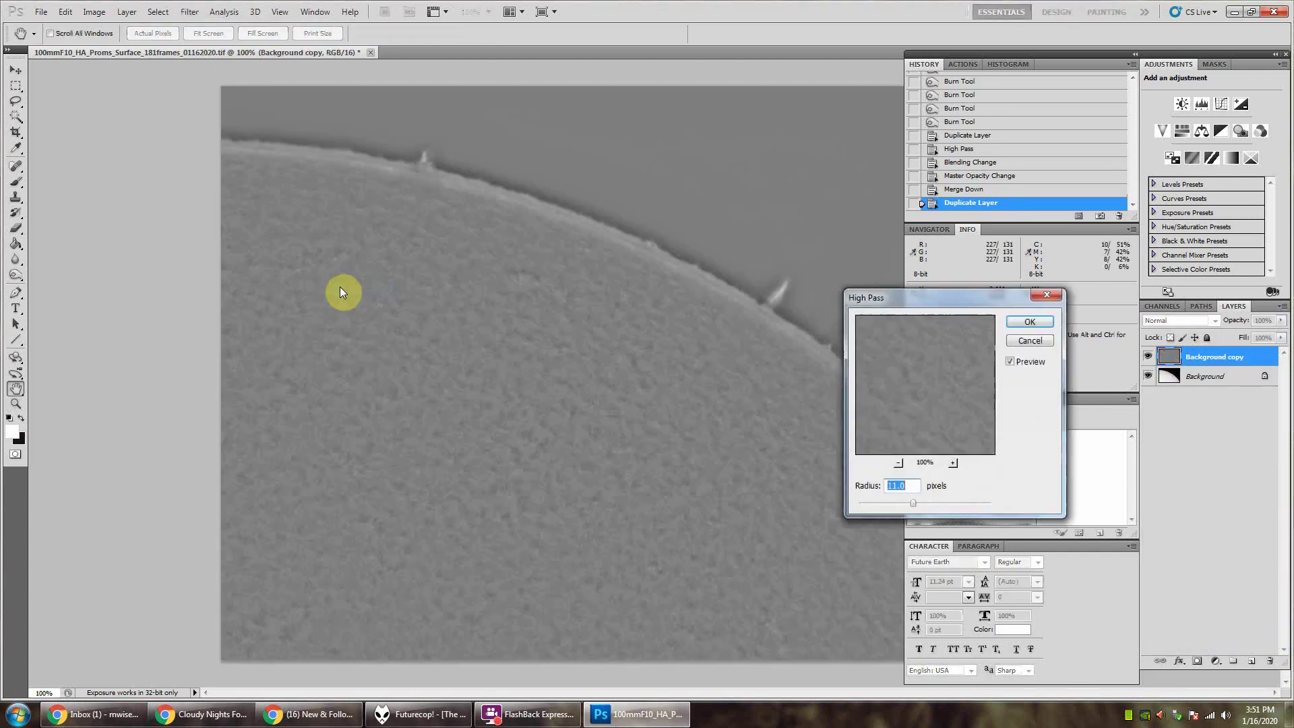
pyautogui.write('1')
pyautogui.press('Return')
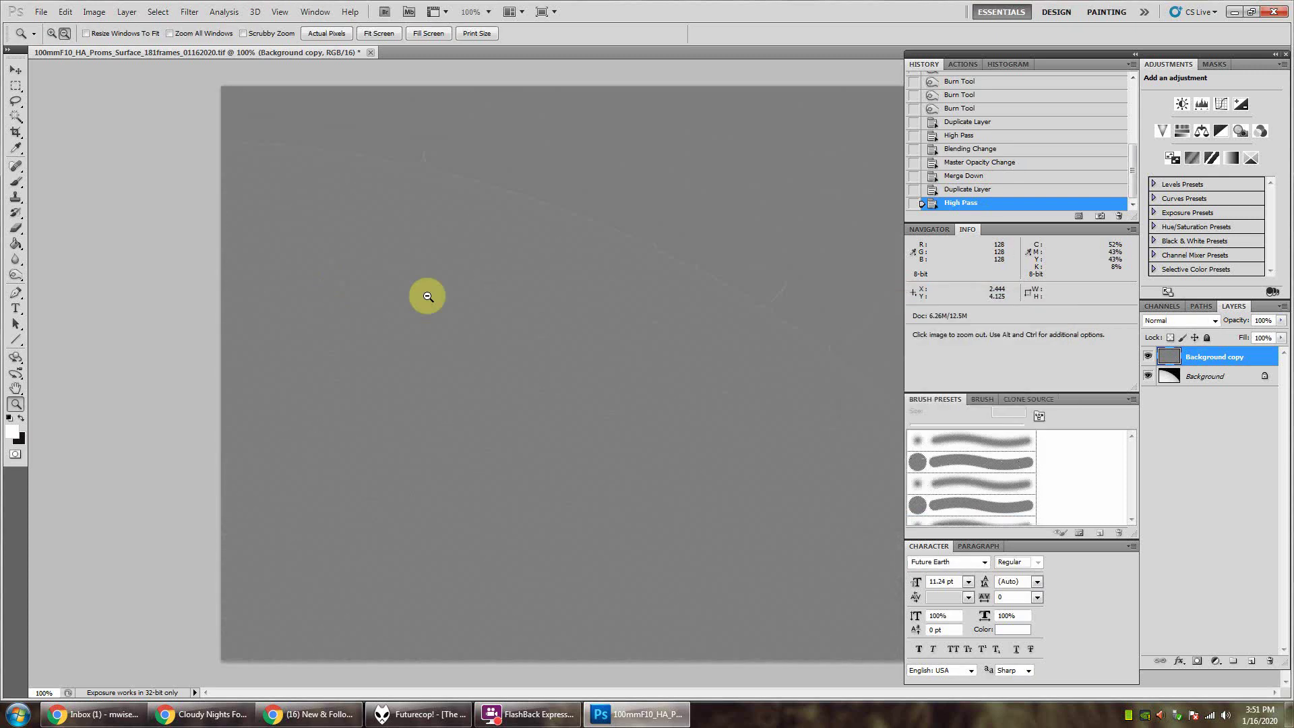
# - Set the high-pass copy to Soft Light at 50% opacity and merge it down
pyautogui.click(1184, 321)
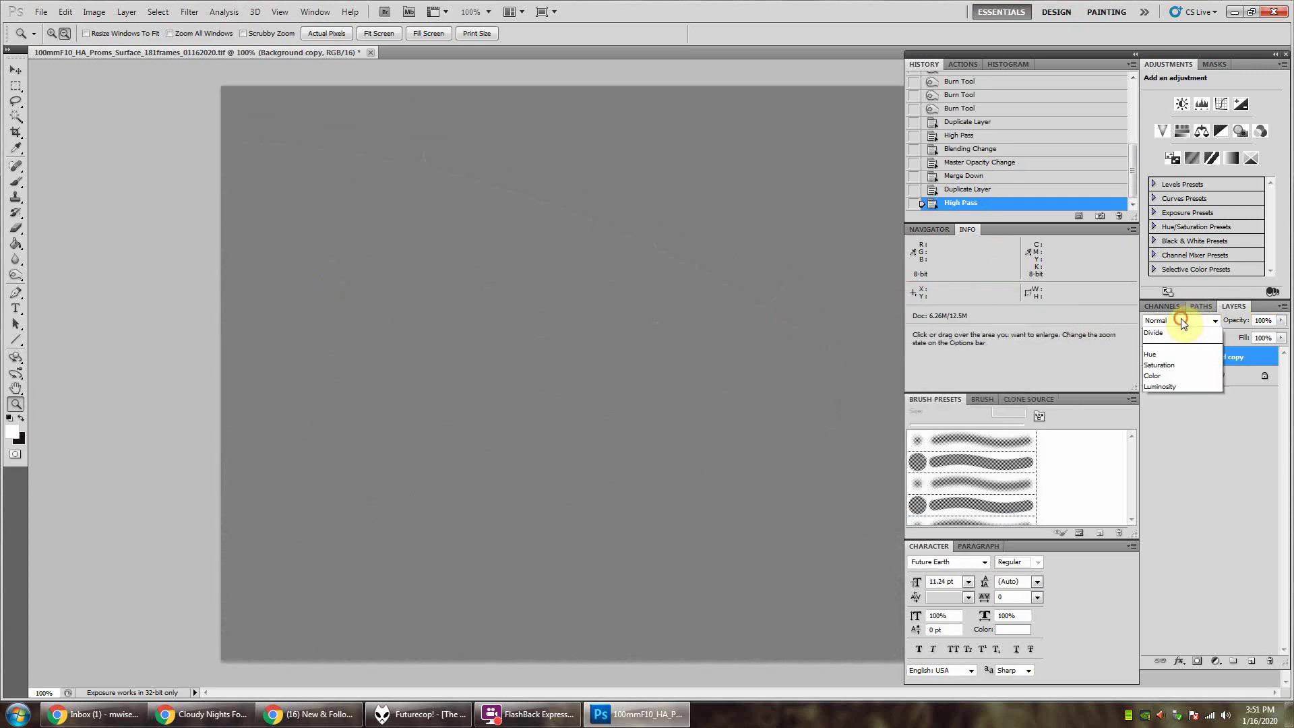
pyautogui.click(1161, 507)
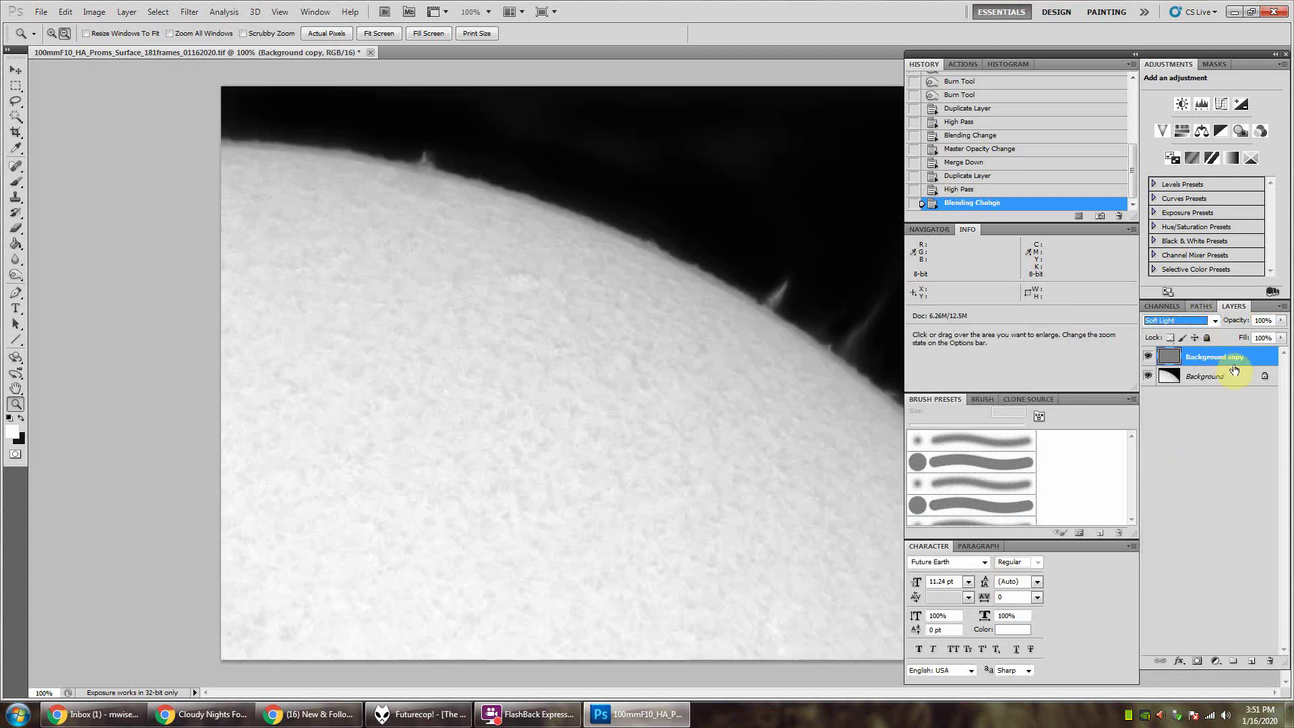
pyautogui.click(1263, 320)
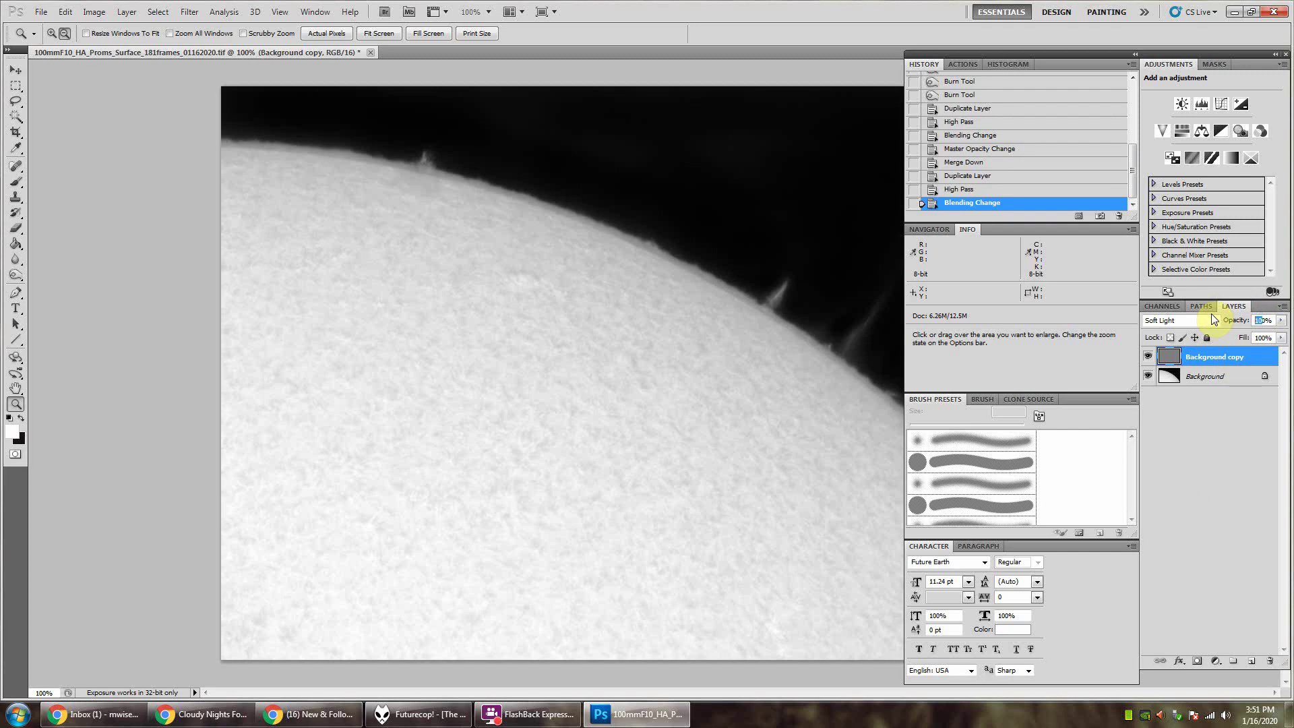
pyautogui.write('50')
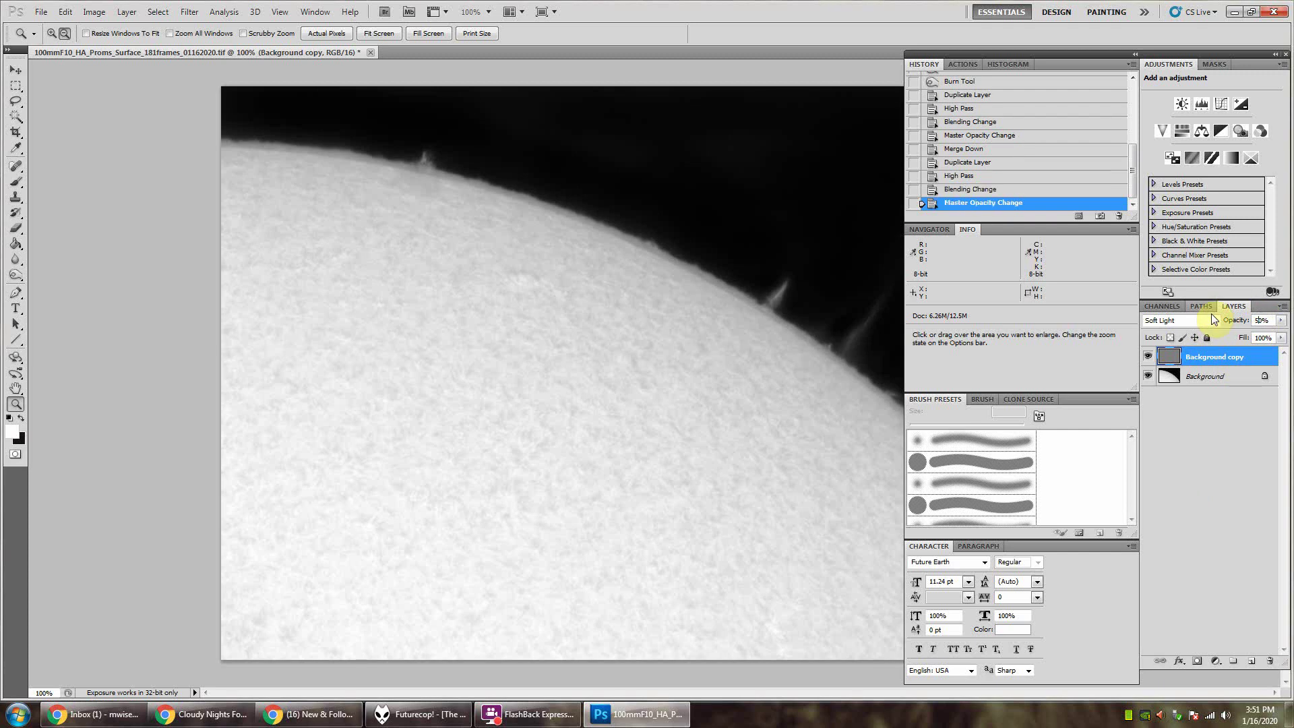
pyautogui.rightClick(1218, 356)
pyautogui.click(1183, 641)
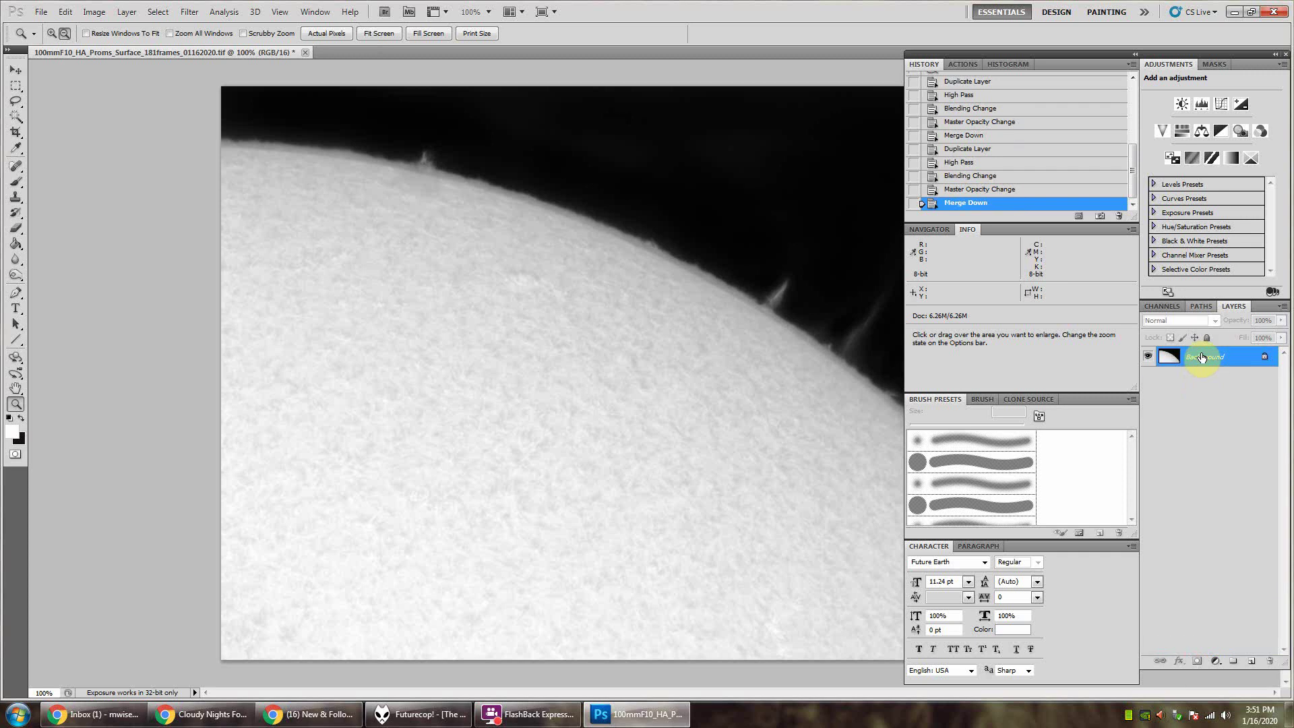
# - Duplicate the Background layer into a new Background copy
pyautogui.rightClick(1204, 360)
pyautogui.click(1179, 407)
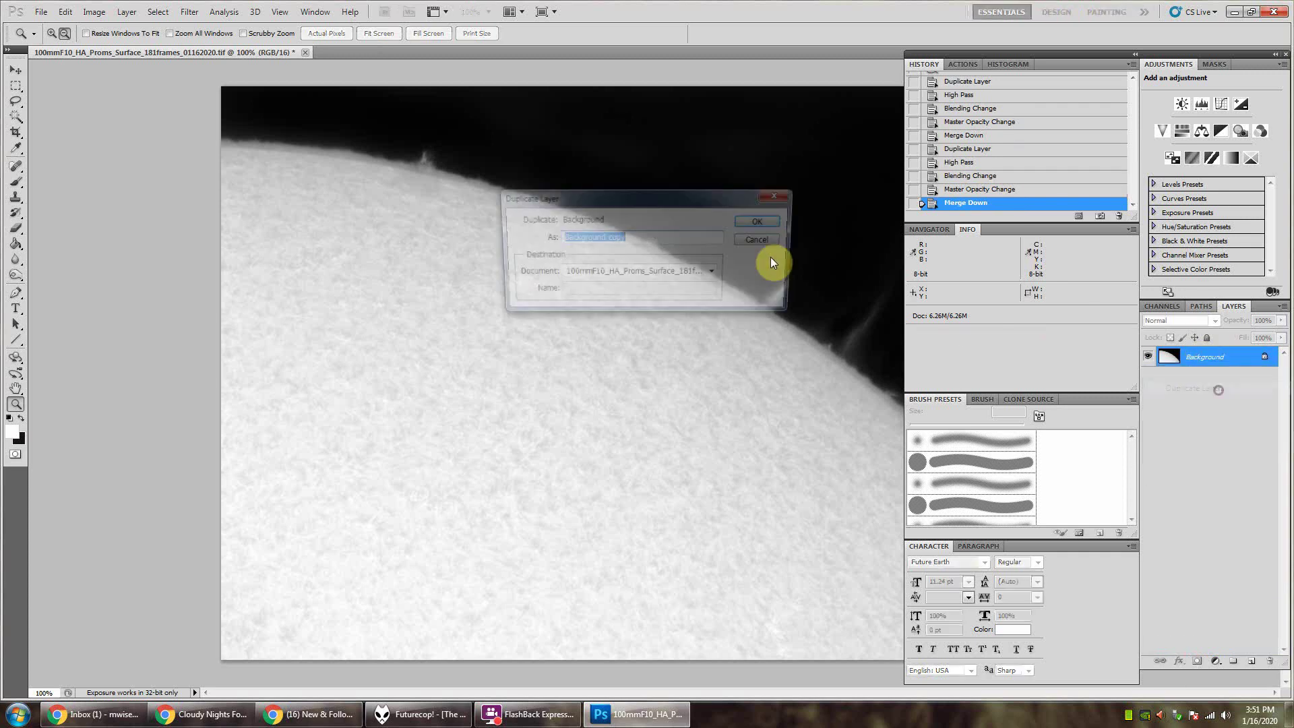
pyautogui.click(769, 221)
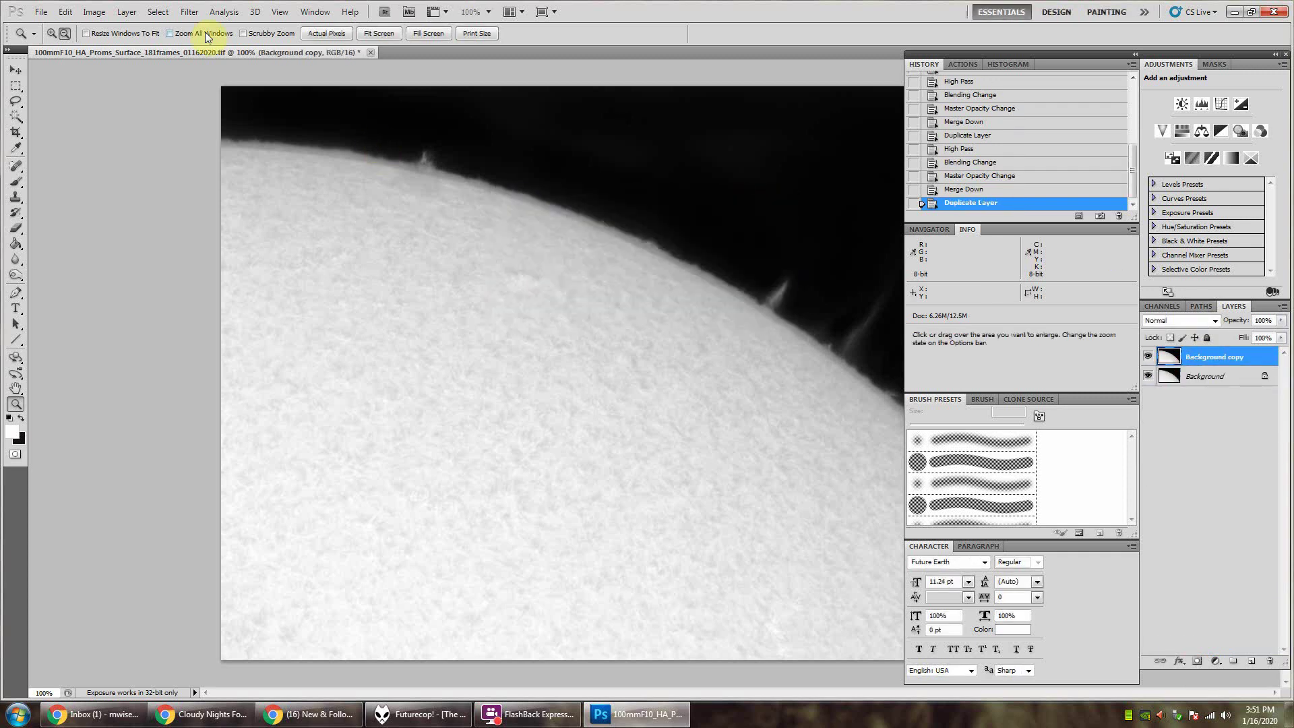
pyautogui.click(190, 14)
pyautogui.click(192, 12)
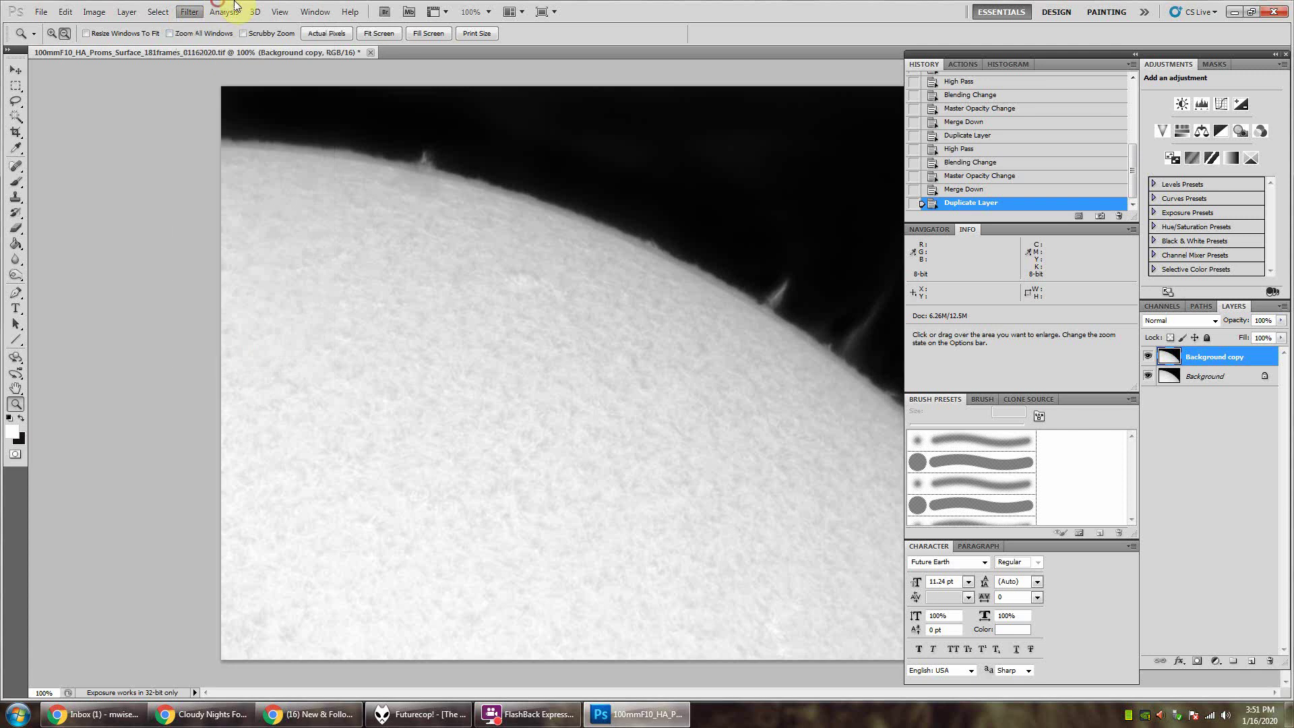
# - Add a Levels adjustment layer with the midtone gamma lowered to 0.43
pyautogui.click(1203, 104)
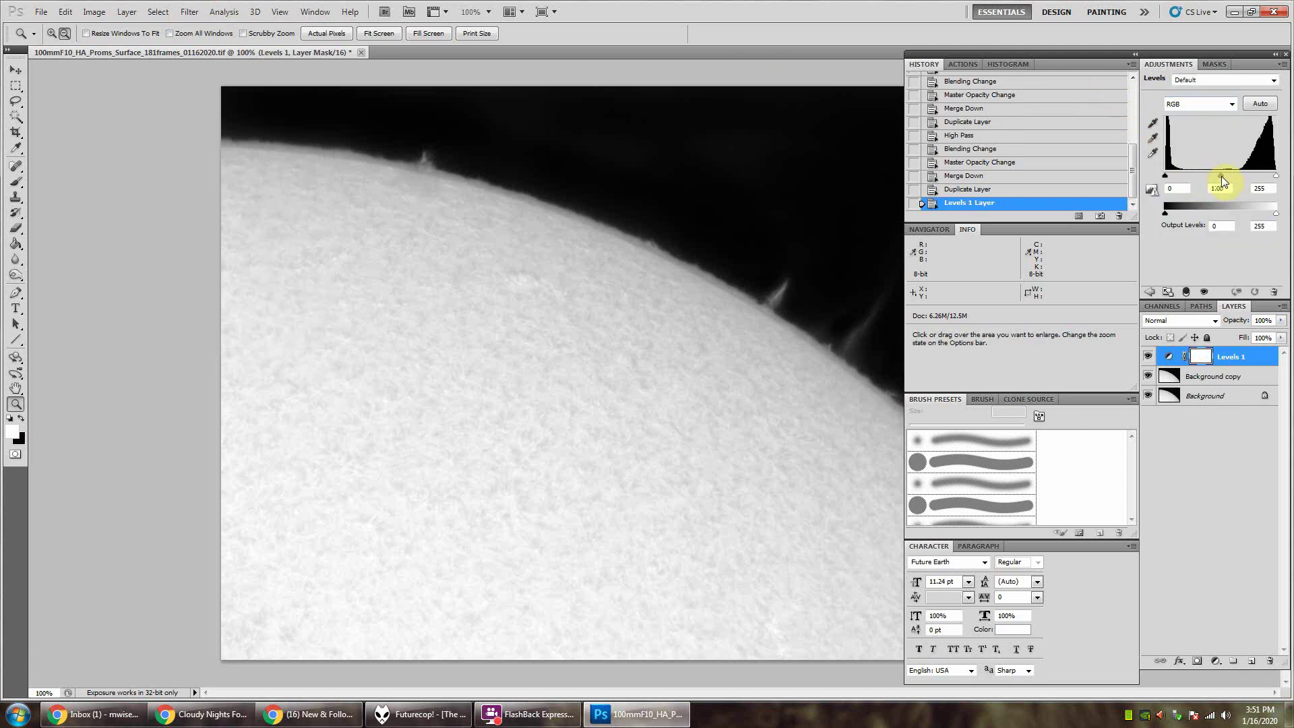
pyautogui.moveTo(1221, 176); pyautogui.dragTo(1245, 192)
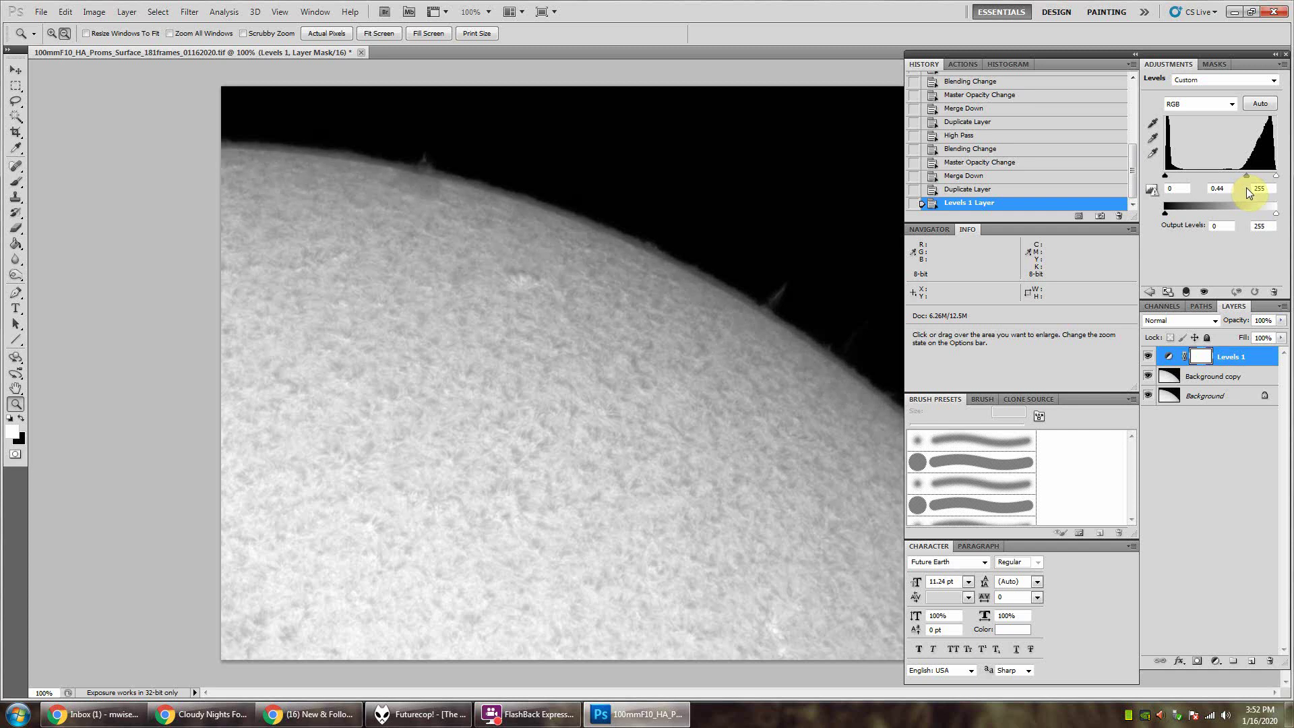
pyautogui.click(1247, 188)
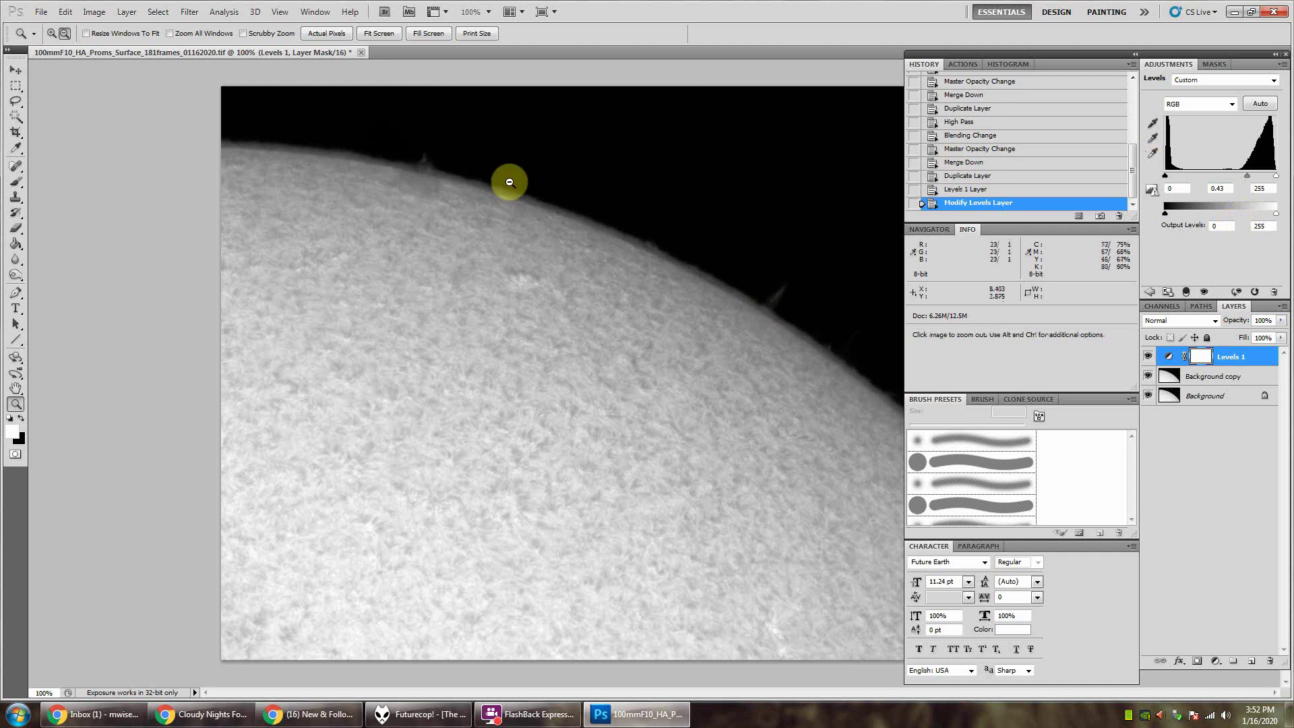
# - On the Background copy layer, start Shadows/Highlights and set the highlights amount to 16%
pyautogui.click(1204, 378)
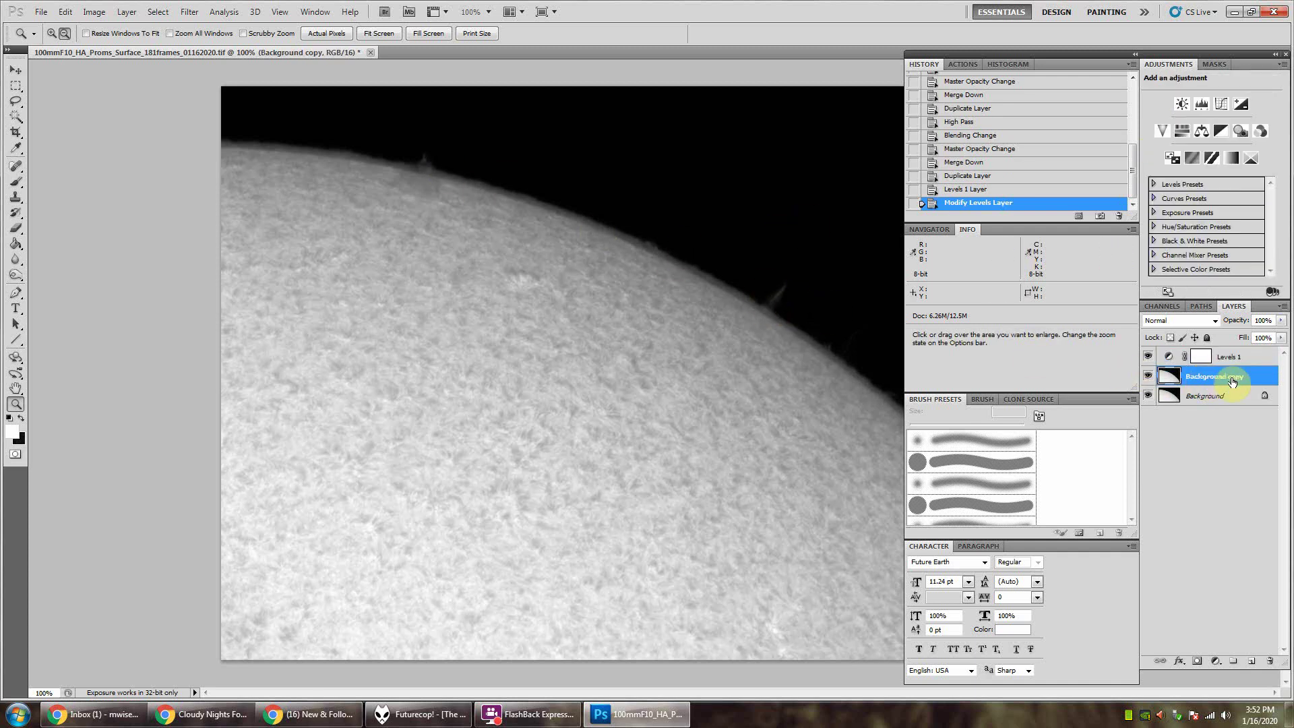
pyautogui.click(190, 11)
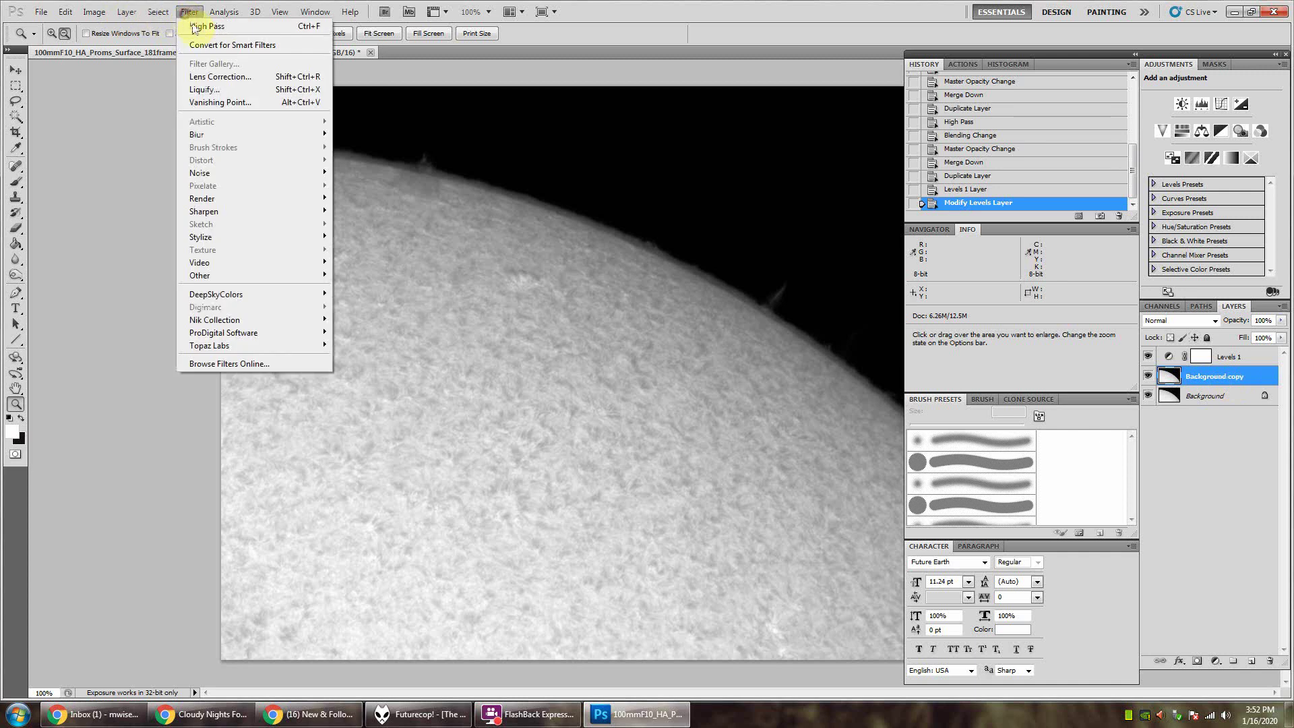
pyautogui.moveTo(118, 46)
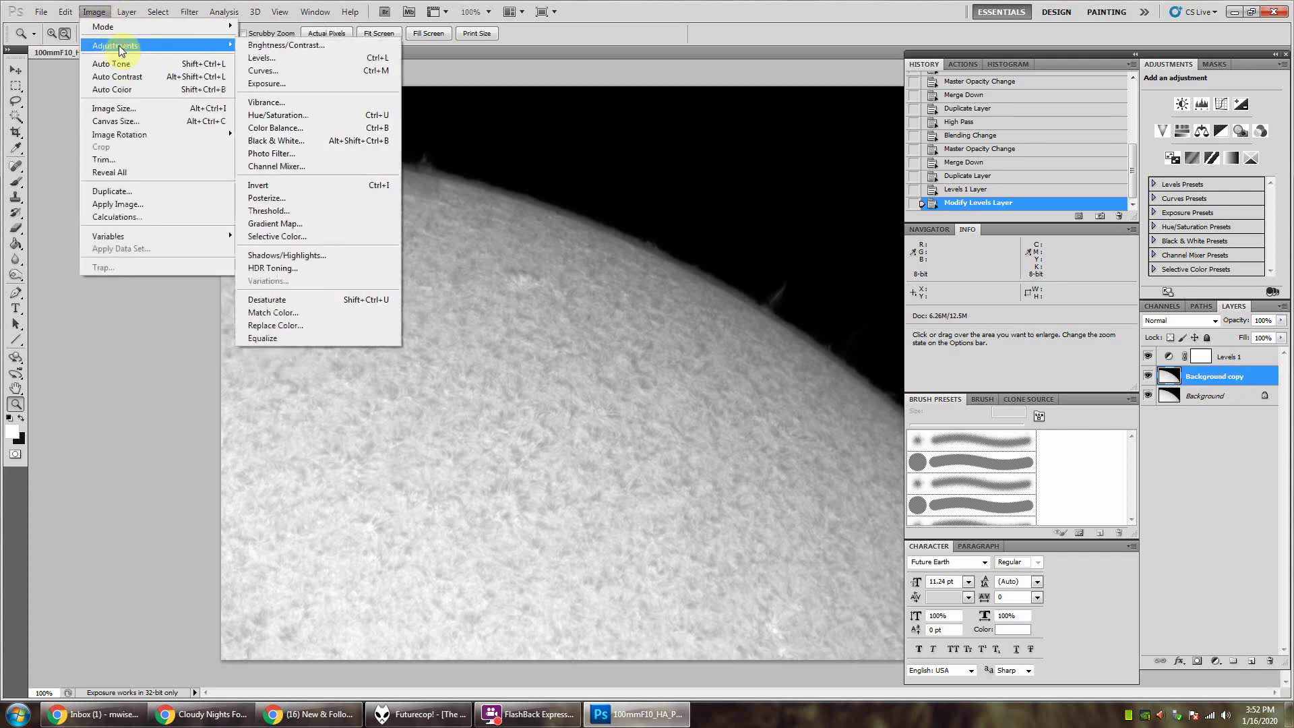
pyautogui.click(310, 257)
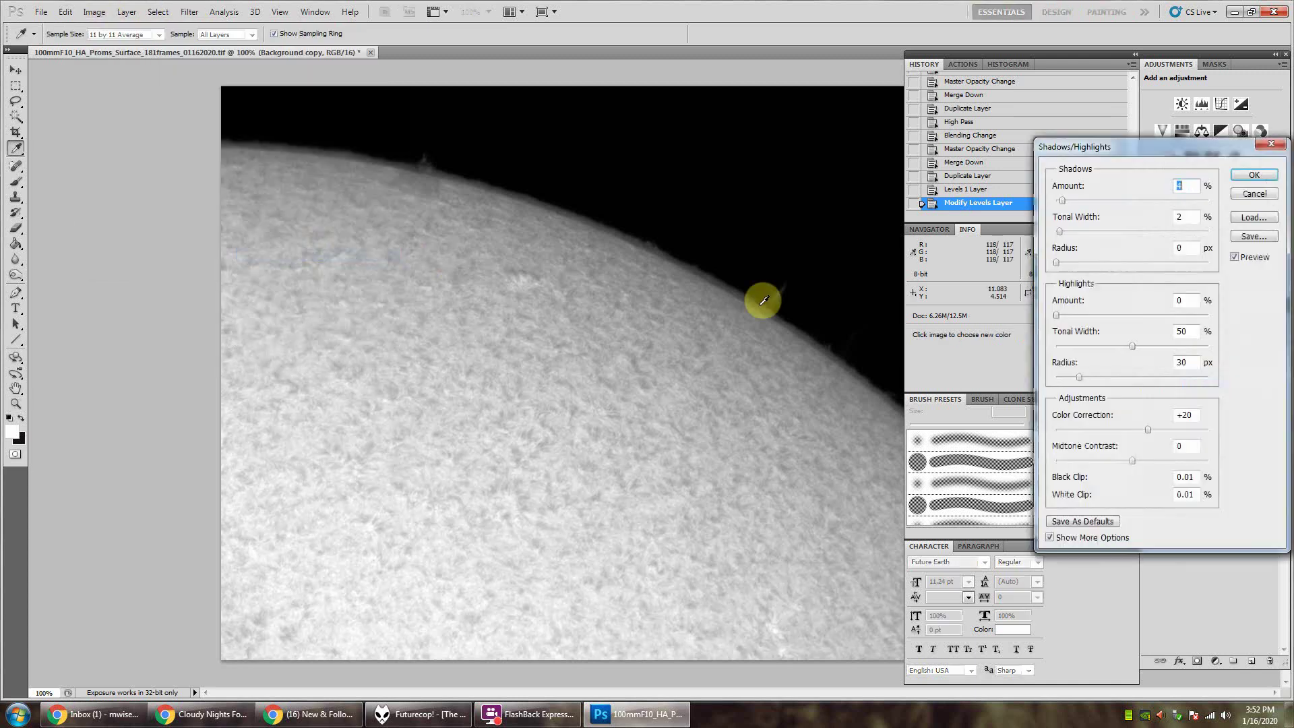
pyautogui.moveTo(1088, 153); pyautogui.dragTo(297, 260)
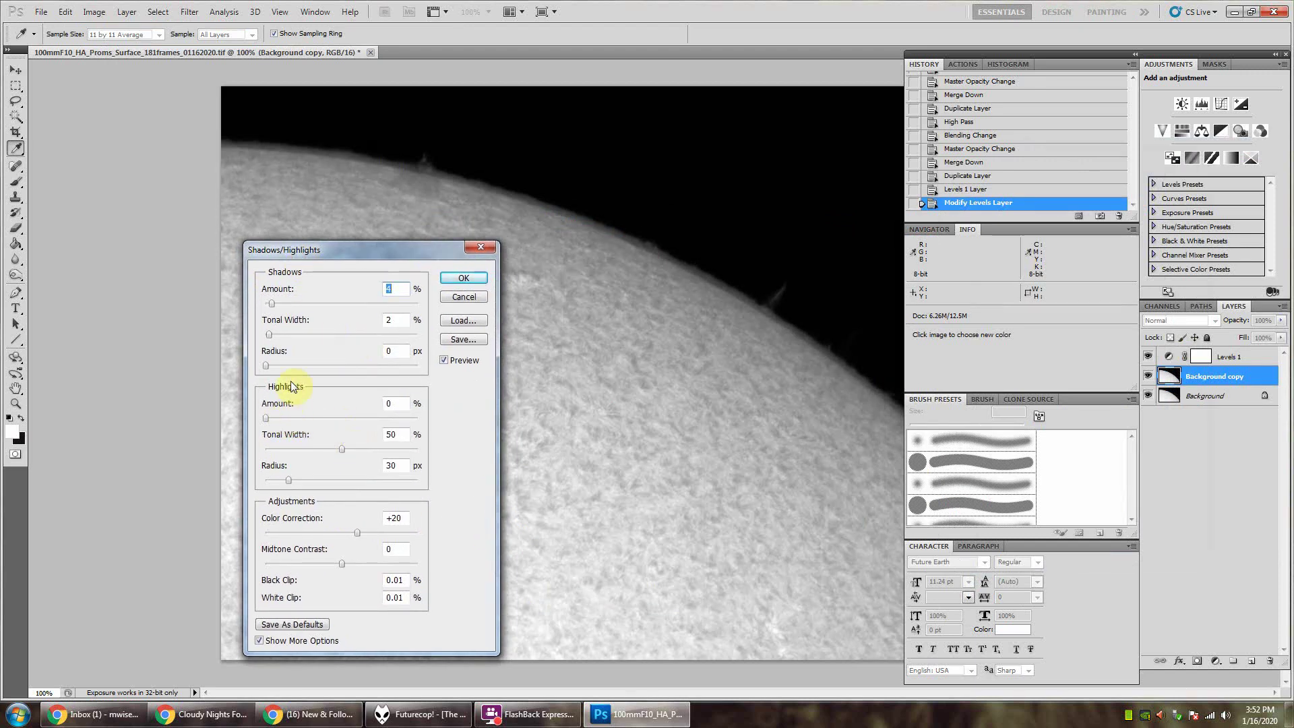
pyautogui.moveTo(267, 418); pyautogui.dragTo(287, 418)
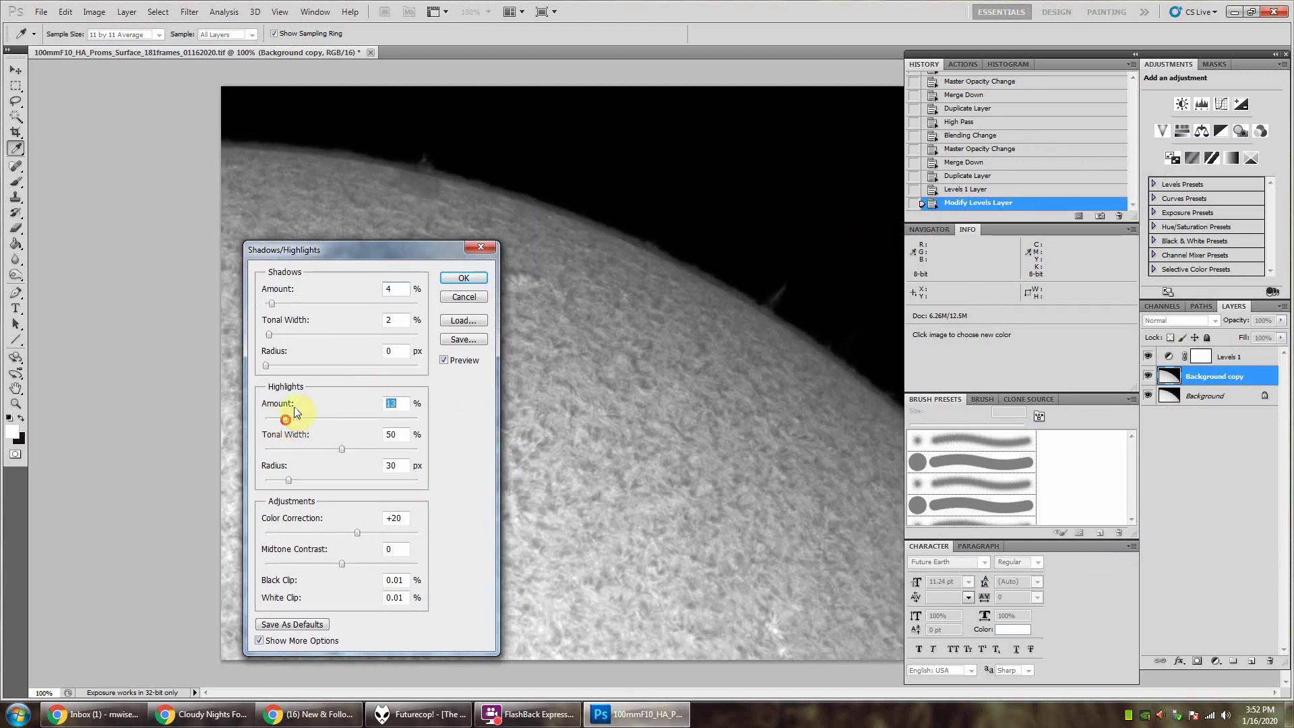
pyautogui.moveTo(346, 254); pyautogui.dragTo(608, 234)
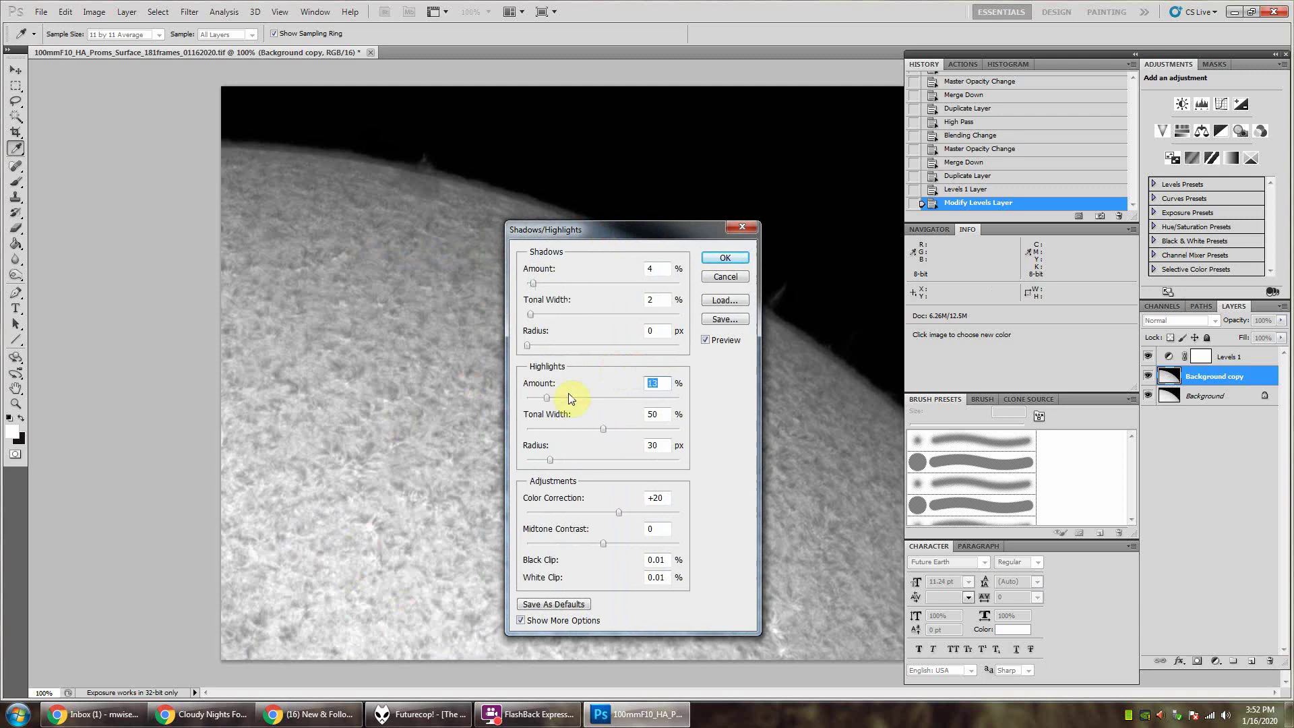
pyautogui.moveTo(547, 399); pyautogui.dragTo(550, 398)
pyautogui.moveTo(599, 230); pyautogui.dragTo(357, 260)
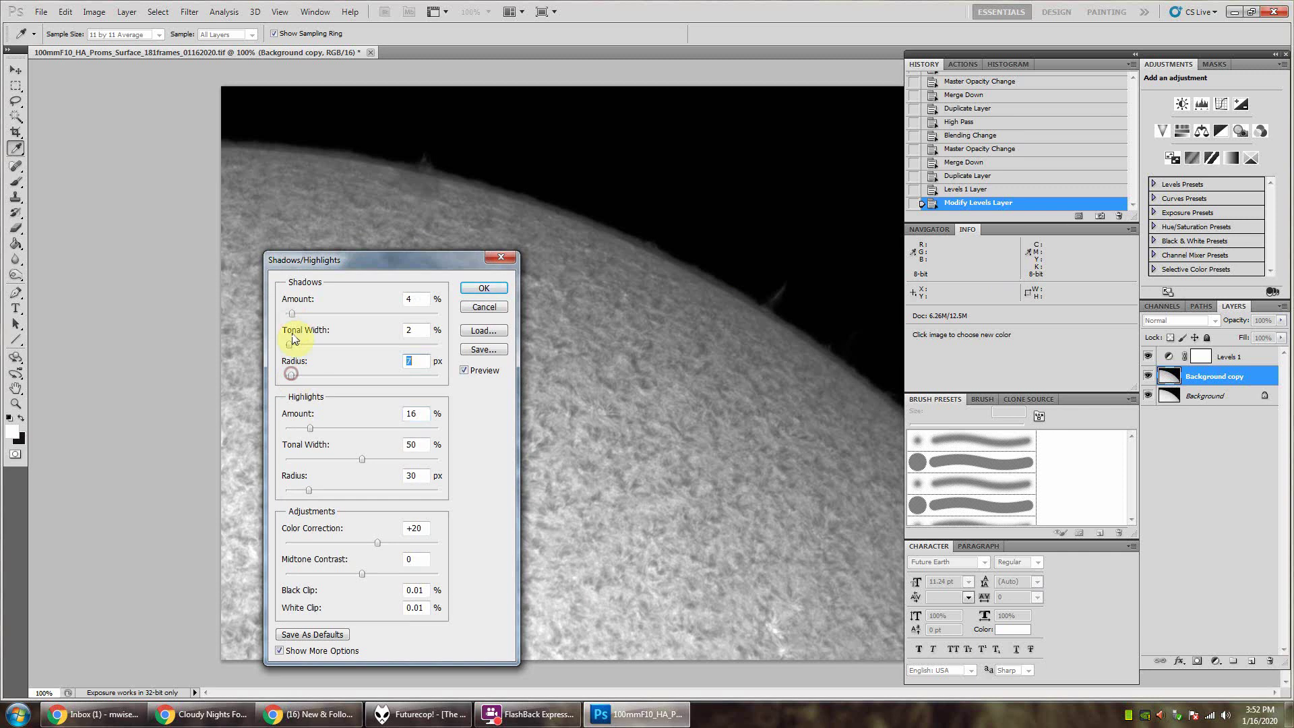
# - Set shadows amount 73%, tonal width 65% and radius 5 px, then apply the adjustment
pyautogui.moveTo(289, 345); pyautogui.dragTo(411, 325)
pyautogui.click(369, 345)
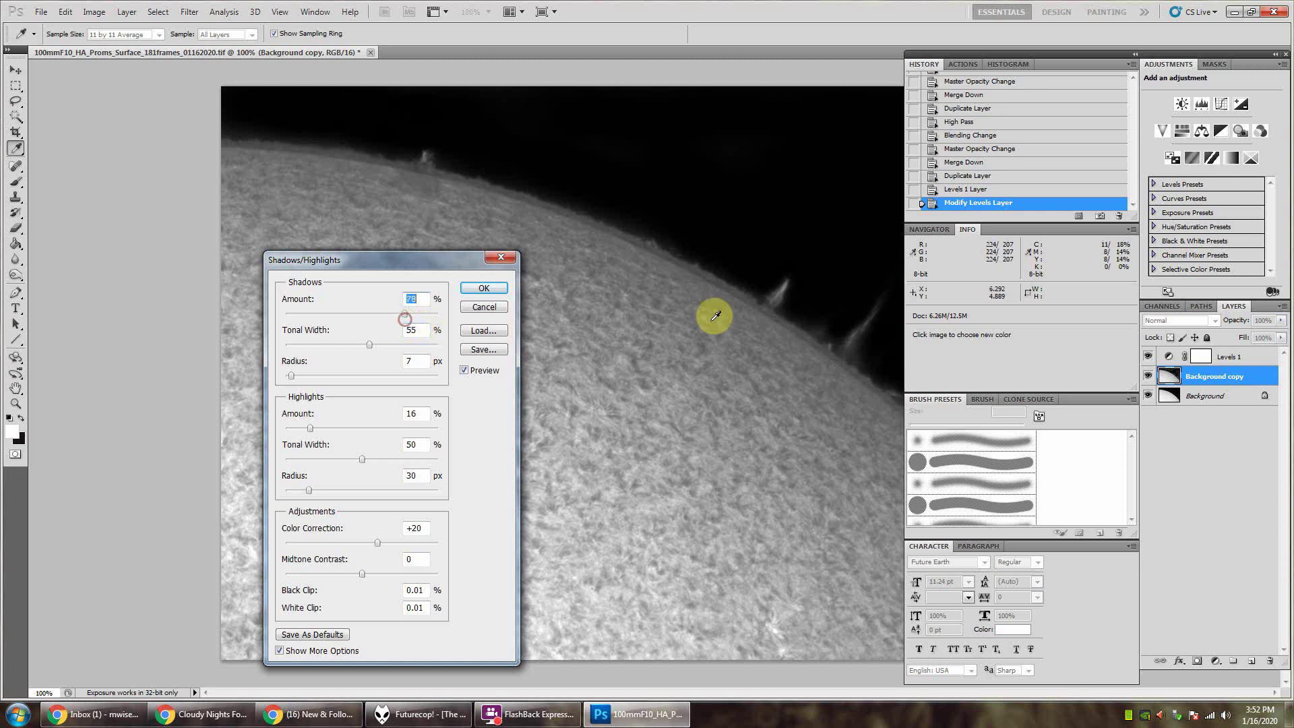
pyautogui.click(408, 312)
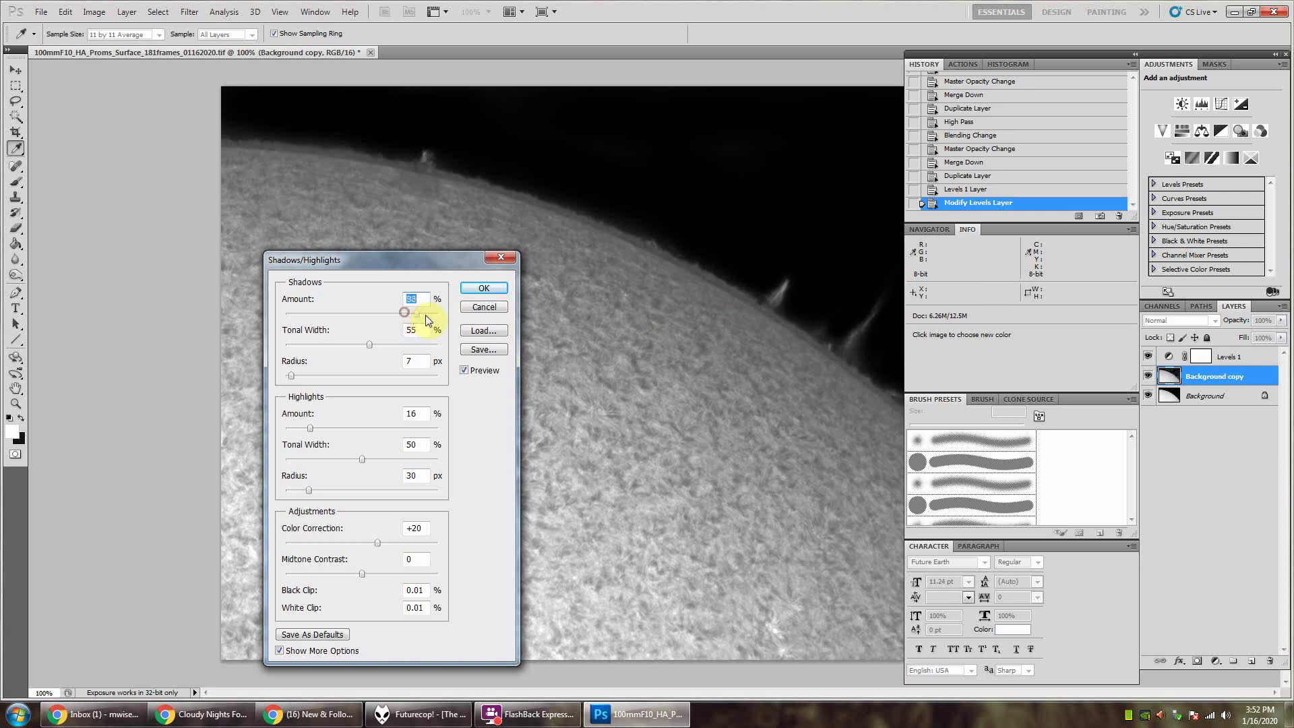
pyautogui.moveTo(426, 314); pyautogui.dragTo(382, 353)
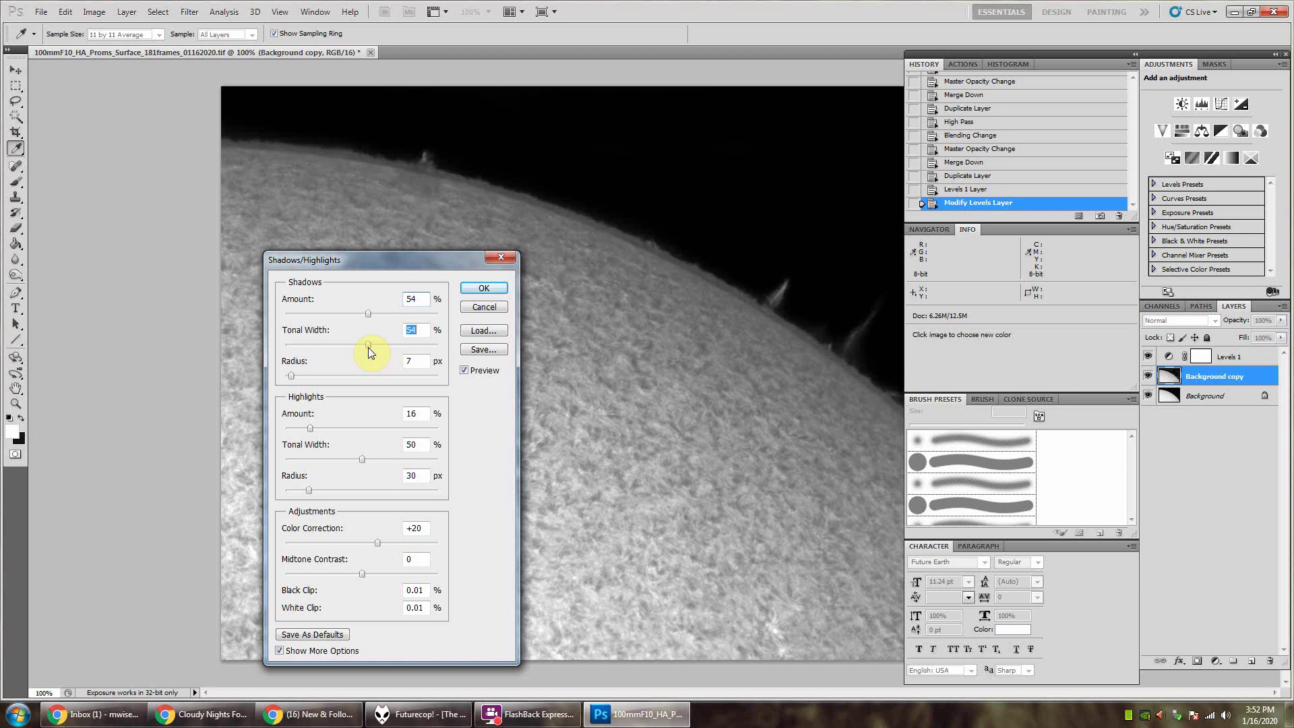
pyautogui.click(377, 346)
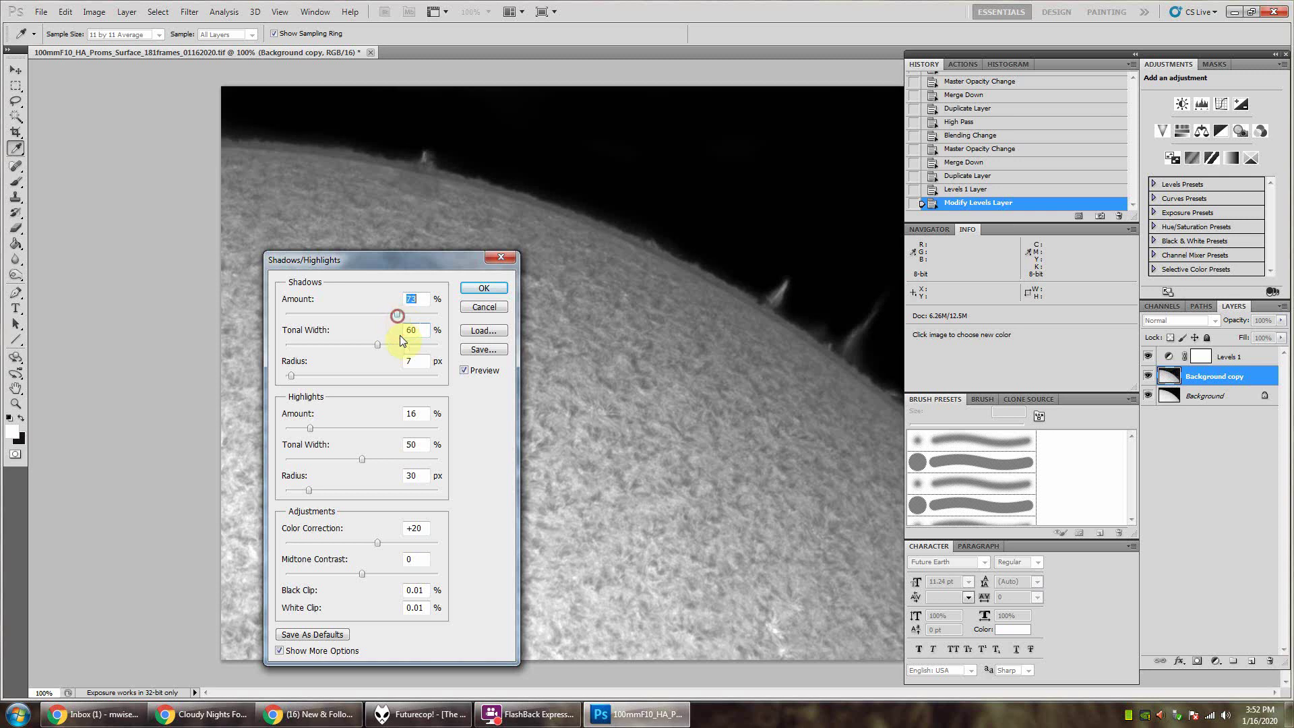
pyautogui.moveTo(378, 344); pyautogui.dragTo(385, 344)
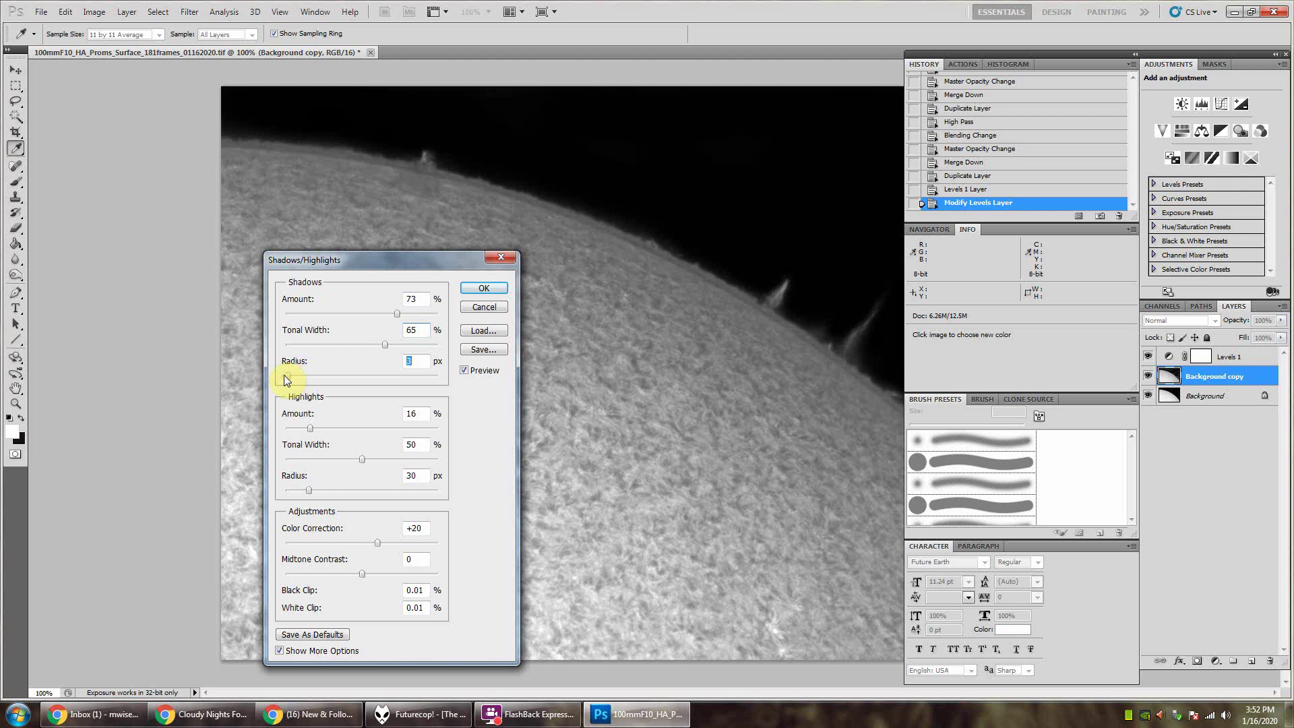
pyautogui.moveTo(285, 375)
pyautogui.mouseDown()
pyautogui.moveTo(314, 375)
pyautogui.moveTo(268, 381)
pyautogui.mouseUp()
pyautogui.moveTo(292, 378); pyautogui.dragTo(290, 378)
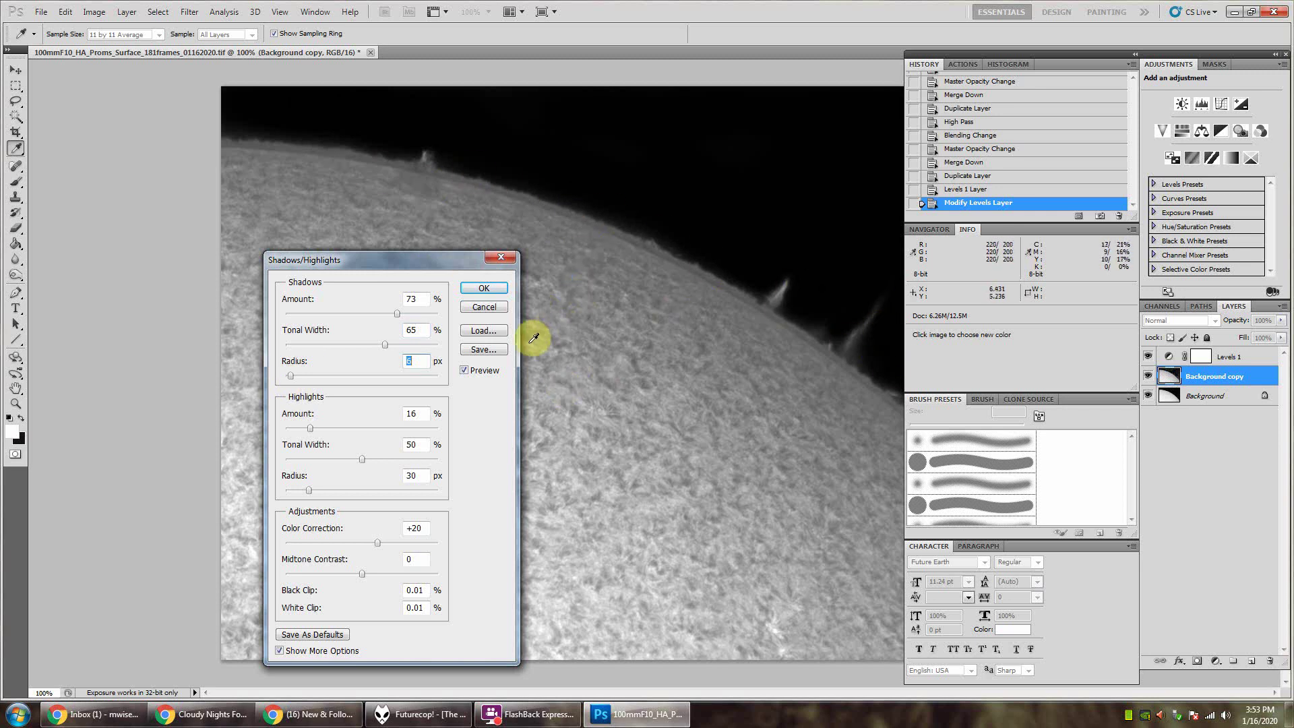
pyautogui.click(484, 288)
pyautogui.press('z')
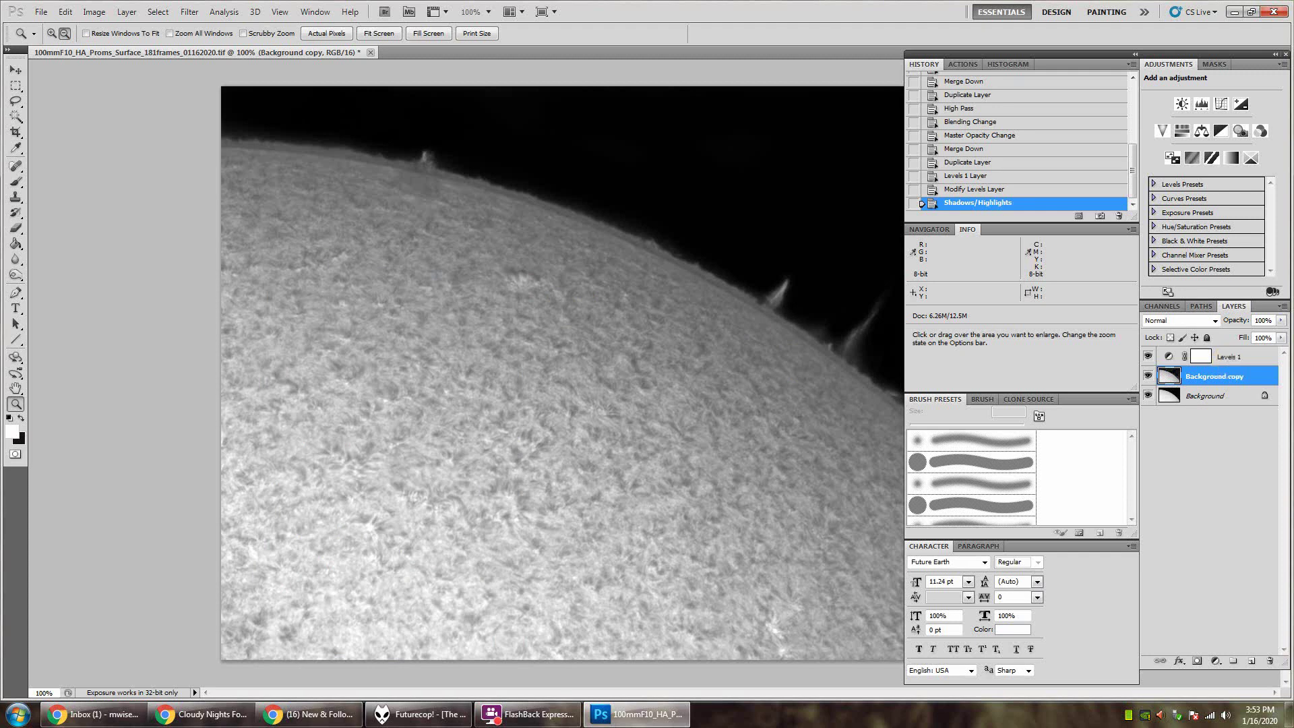
# - Paste a merged copy of the whole canvas as Layer 1 above Levels 1, then duplicate it
pyautogui.click(160, 12)
pyautogui.click(168, 25)
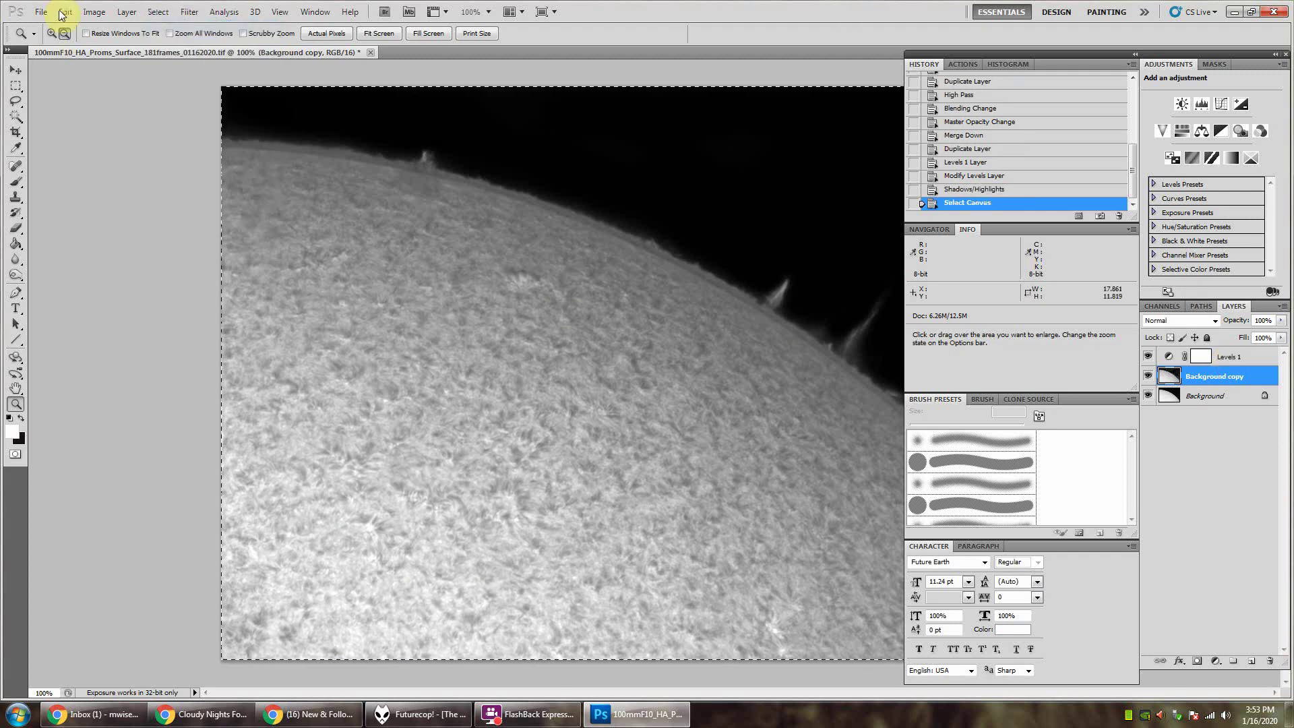
pyautogui.click(65, 12)
pyautogui.click(75, 115)
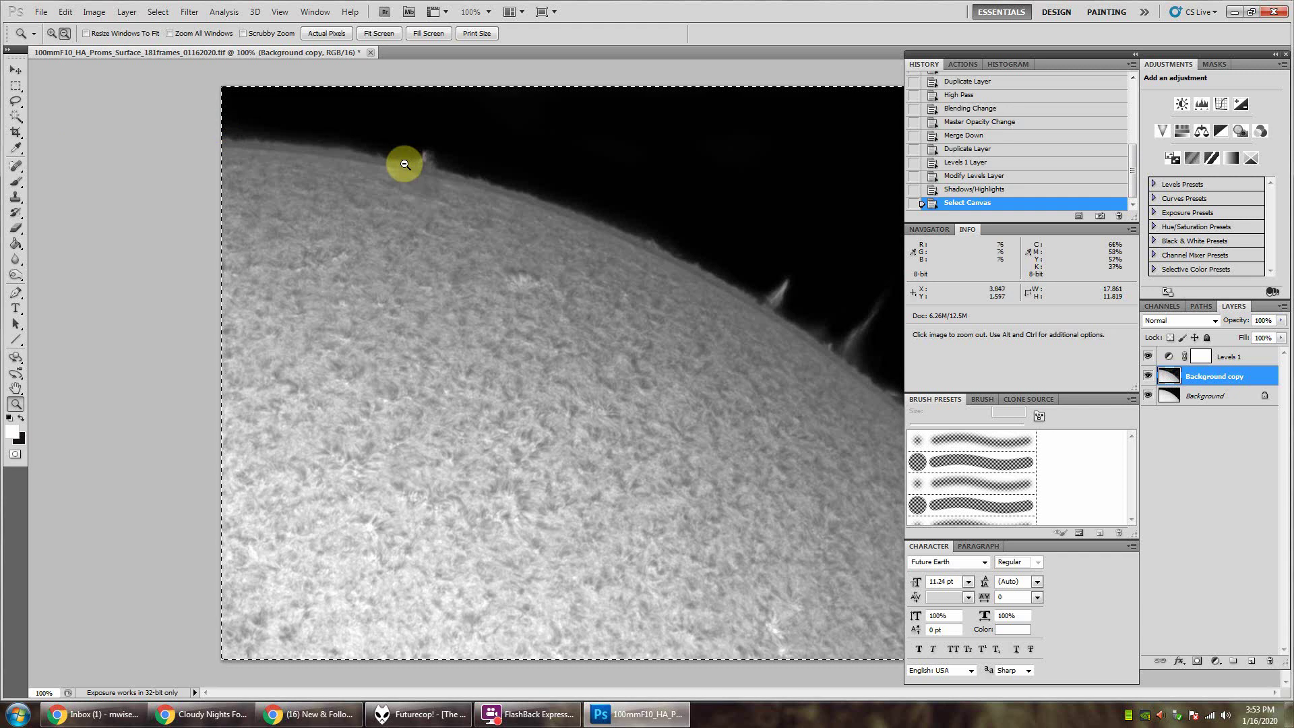
pyautogui.hotkey('ctrl', 'v')
pyautogui.moveTo(1205, 375); pyautogui.dragTo(1203, 352)
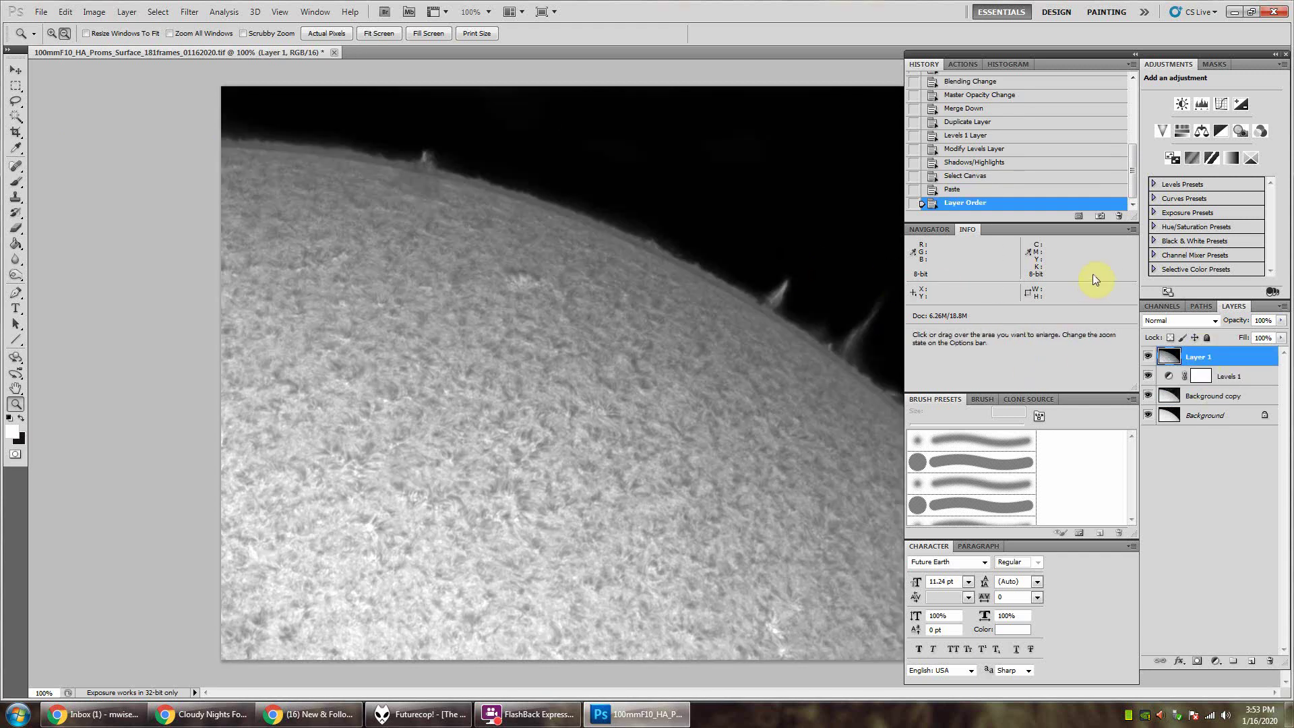
pyautogui.hotkey('ctrl', 'j')
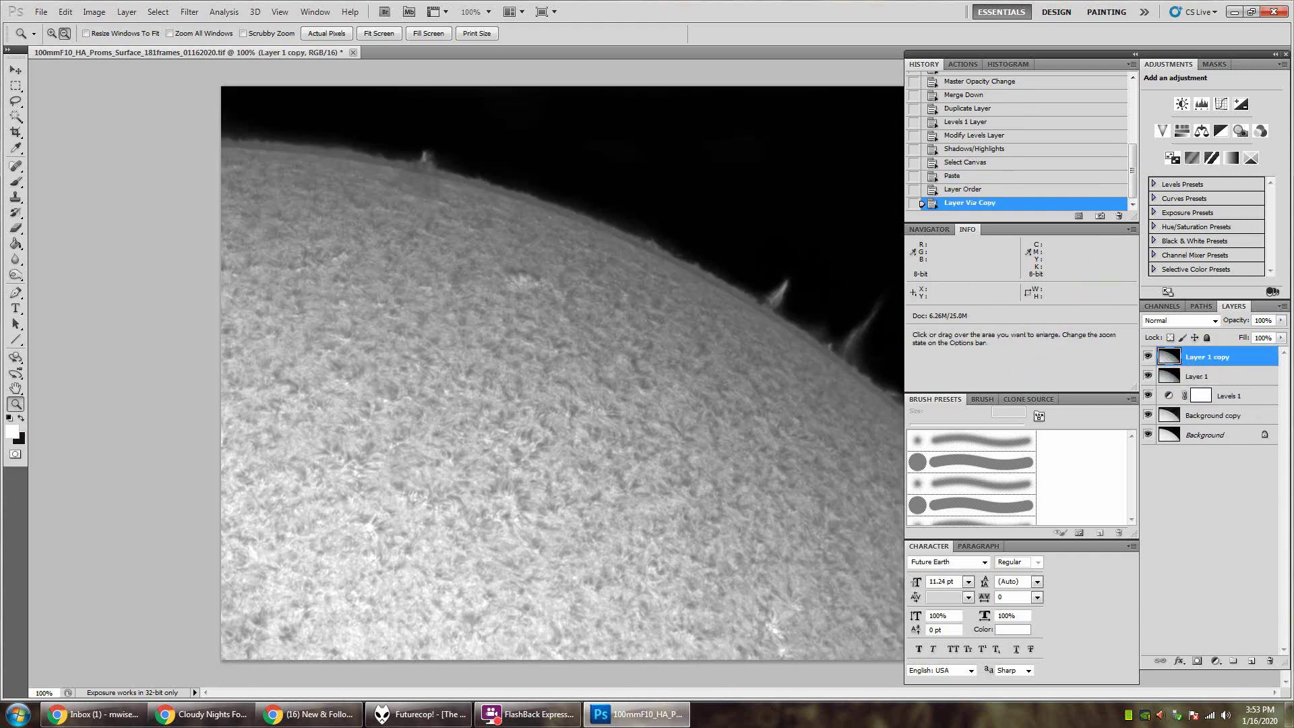
# - Add a Levels 2 adjustment layer with midtones near 0.84, then select Layer 1 copy
pyautogui.click(1202, 106)
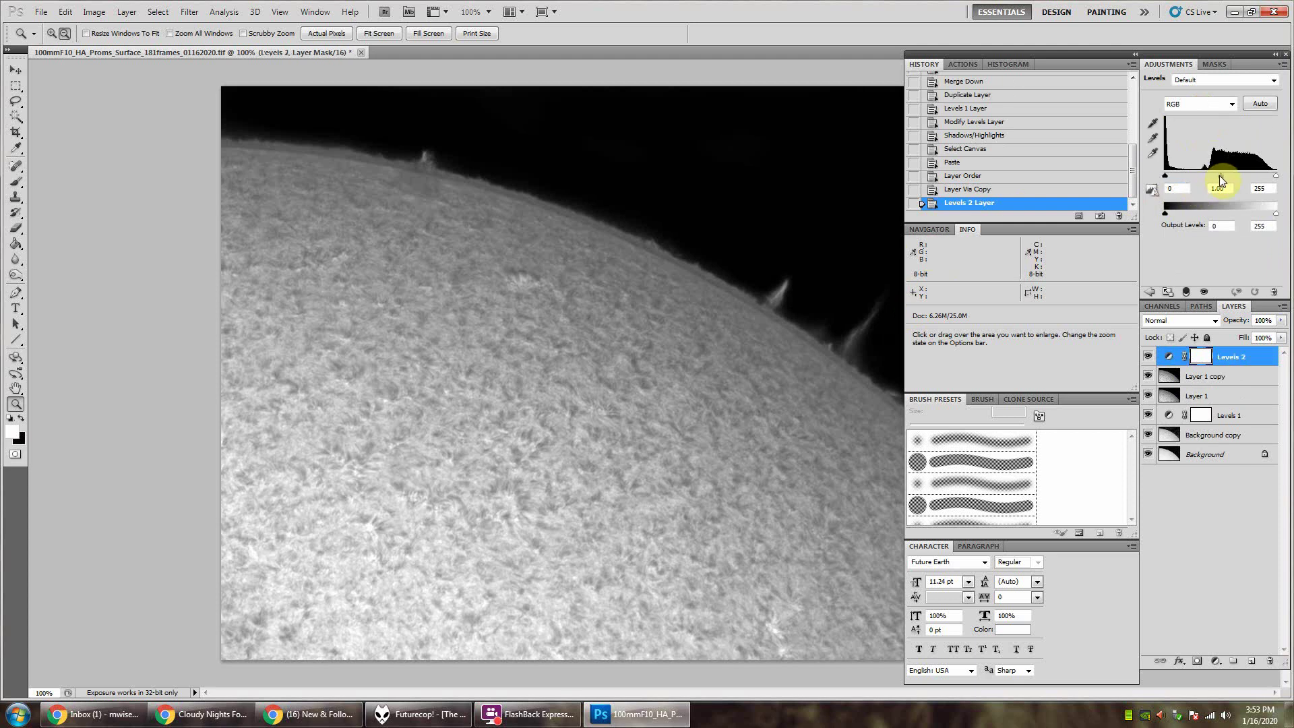
pyautogui.moveTo(1220, 175); pyautogui.dragTo(1222, 176)
pyautogui.moveTo(1225, 179); pyautogui.dragTo(1227, 179)
pyautogui.click(1230, 376)
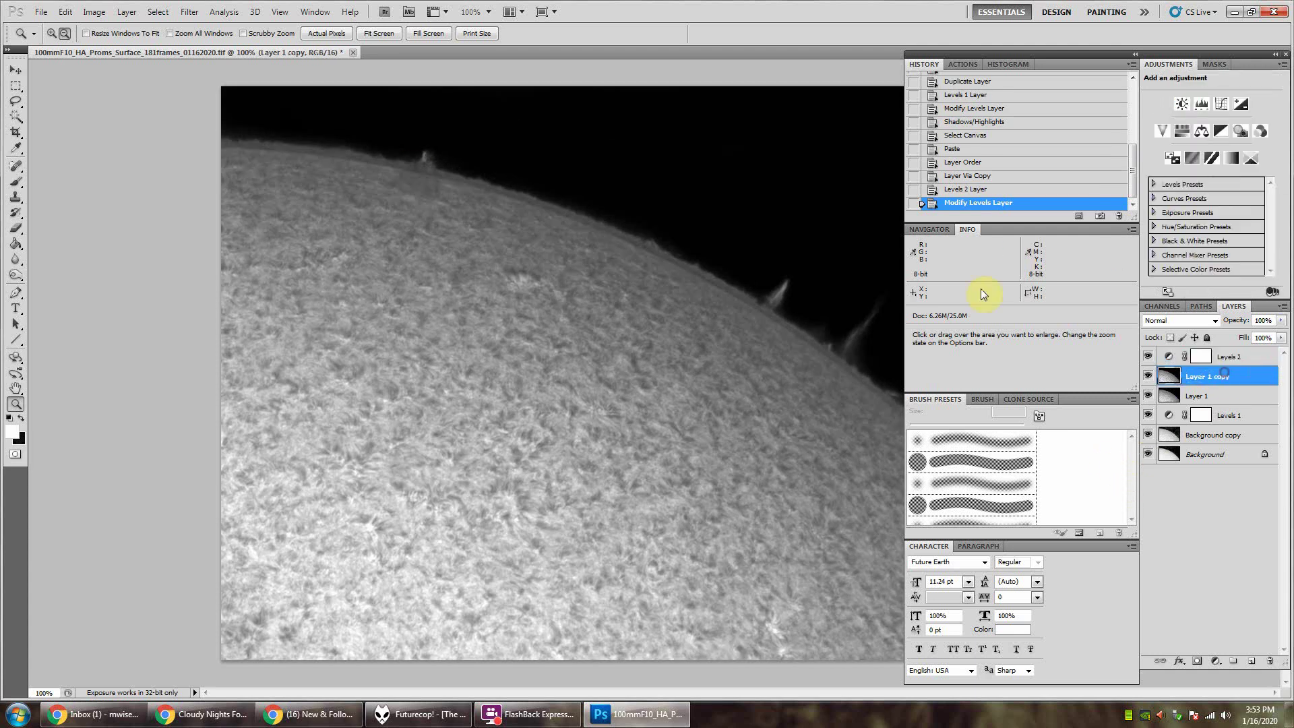
# - Apply Shadows/Highlights to Layer 1 copy: shadows 4%, tonal width 52%, radius 5 px, highlights 8%
pyautogui.click(94, 12)
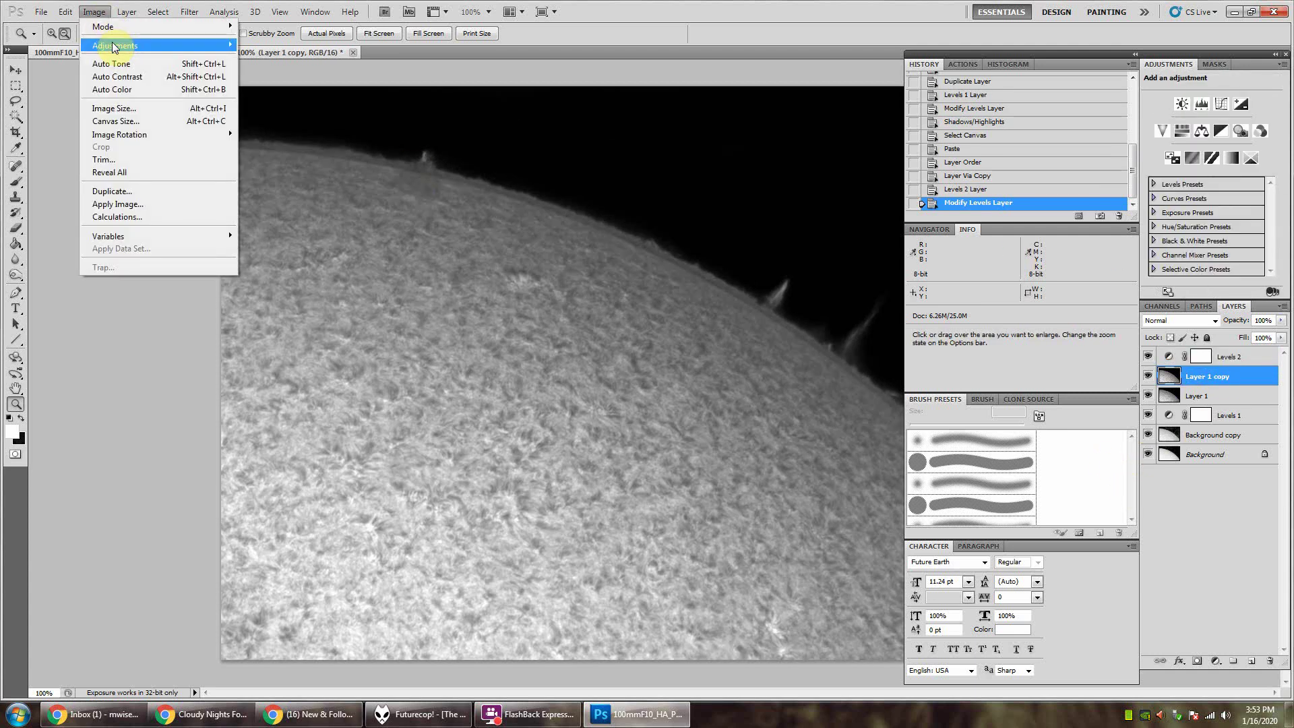
pyautogui.moveTo(113, 46)
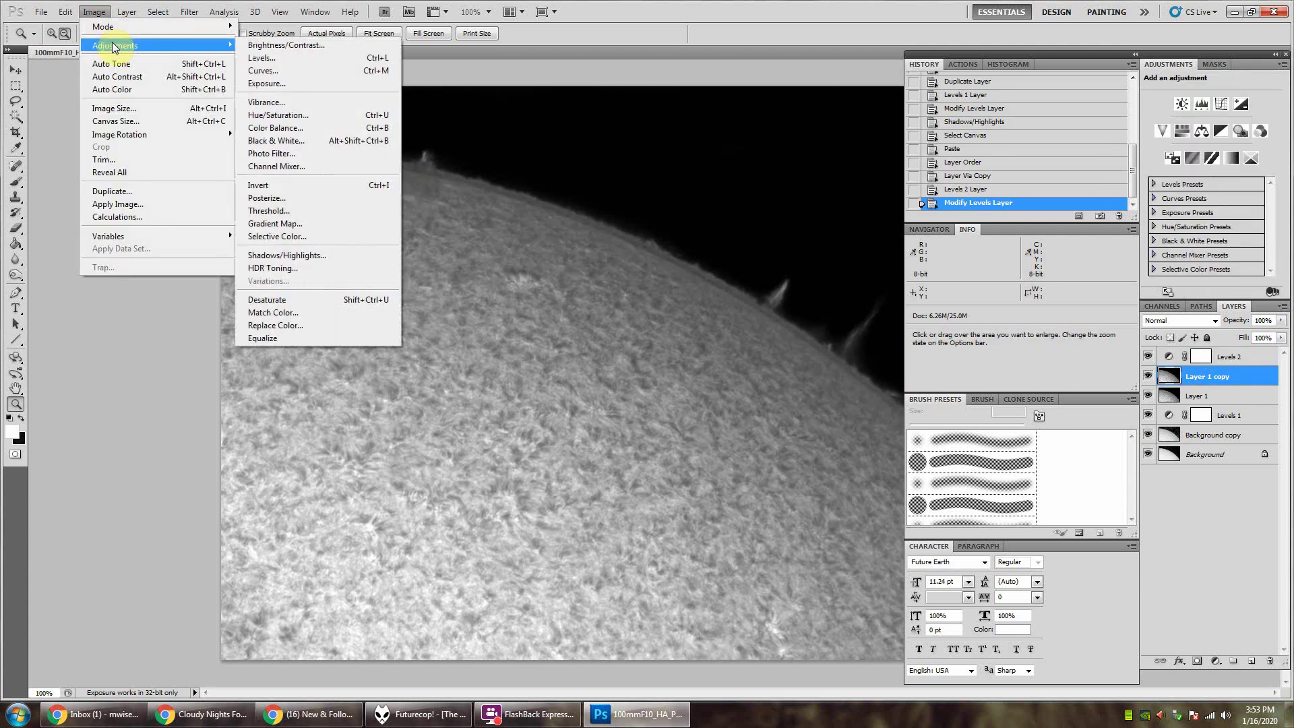
pyautogui.click(298, 254)
pyautogui.moveTo(326, 261); pyautogui.dragTo(143, 249)
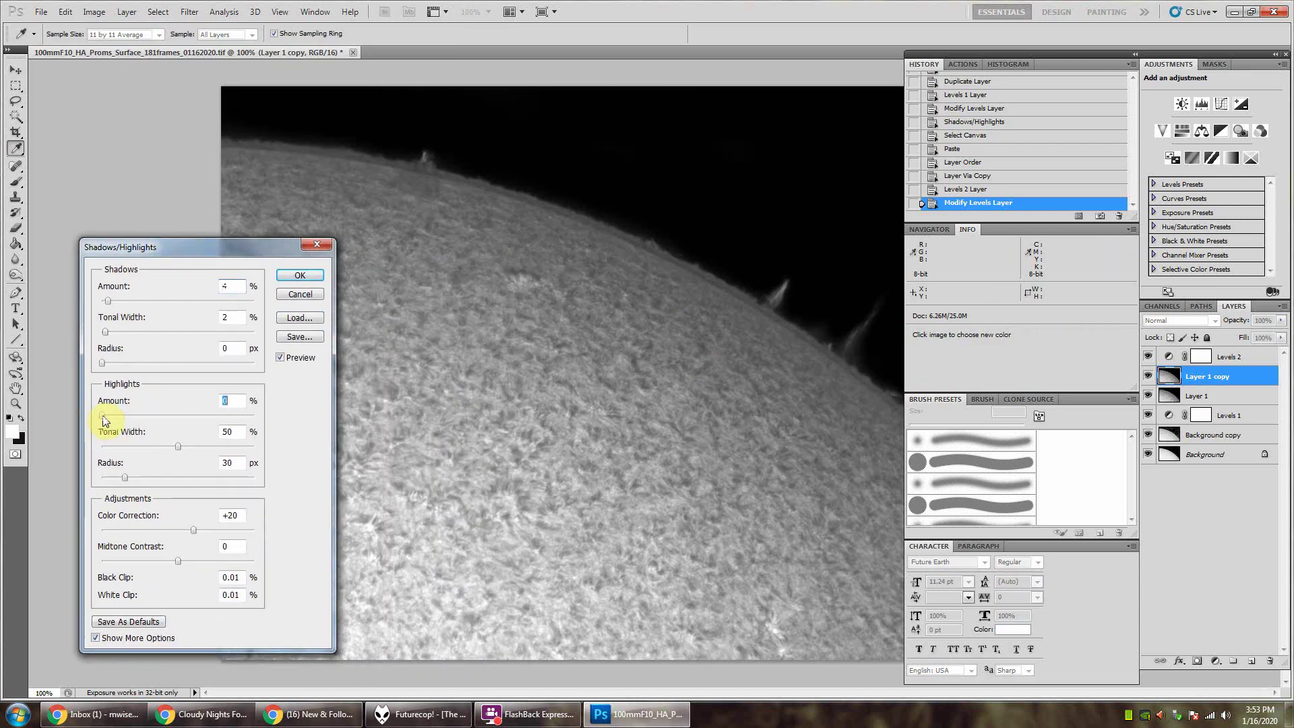
pyautogui.moveTo(103, 415); pyautogui.dragTo(115, 418)
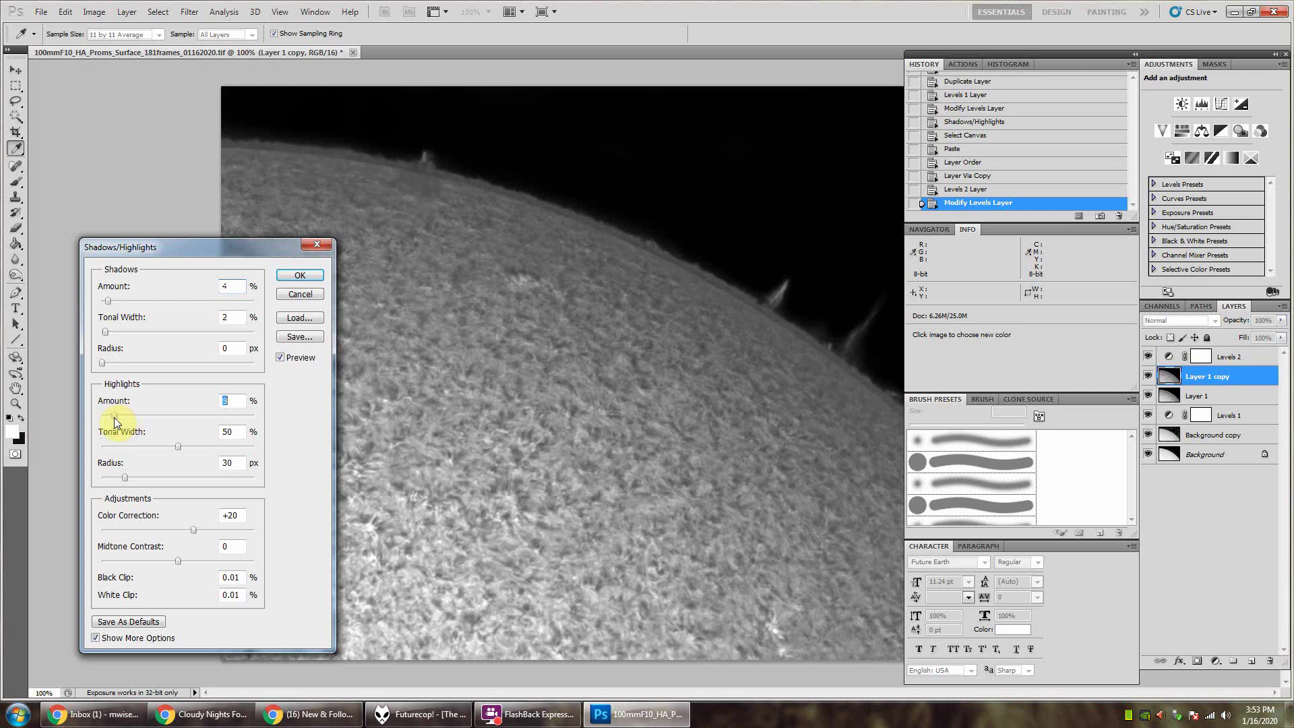
pyautogui.moveTo(102, 364); pyautogui.dragTo(103, 366)
pyautogui.moveTo(106, 334); pyautogui.dragTo(159, 338)
pyautogui.moveTo(106, 301)
pyautogui.mouseDown()
pyautogui.moveTo(161, 305)
pyautogui.moveTo(112, 301)
pyautogui.mouseUp()
pyautogui.moveTo(181, 333); pyautogui.dragTo(196, 337)
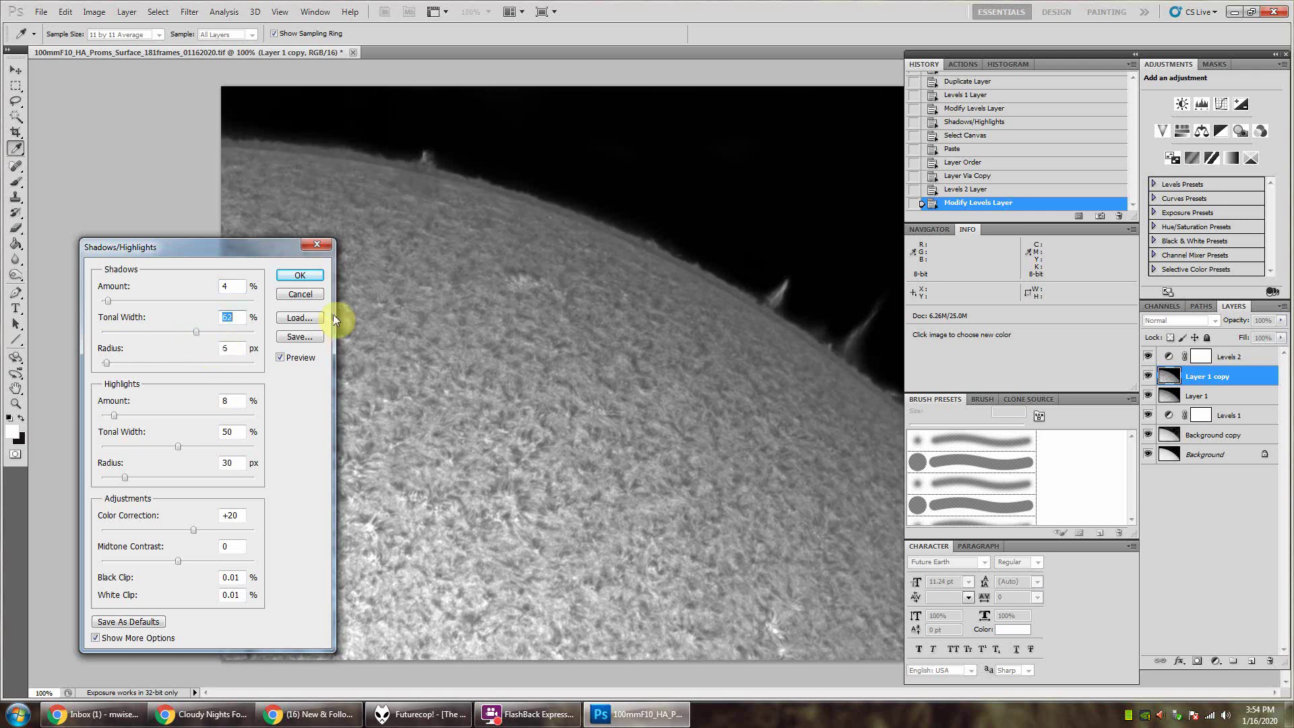
pyautogui.click(321, 277)
# - Paste two merged copies of the canvas at the top of the stack as Layer 2 and Layer 3
pyautogui.press('z')
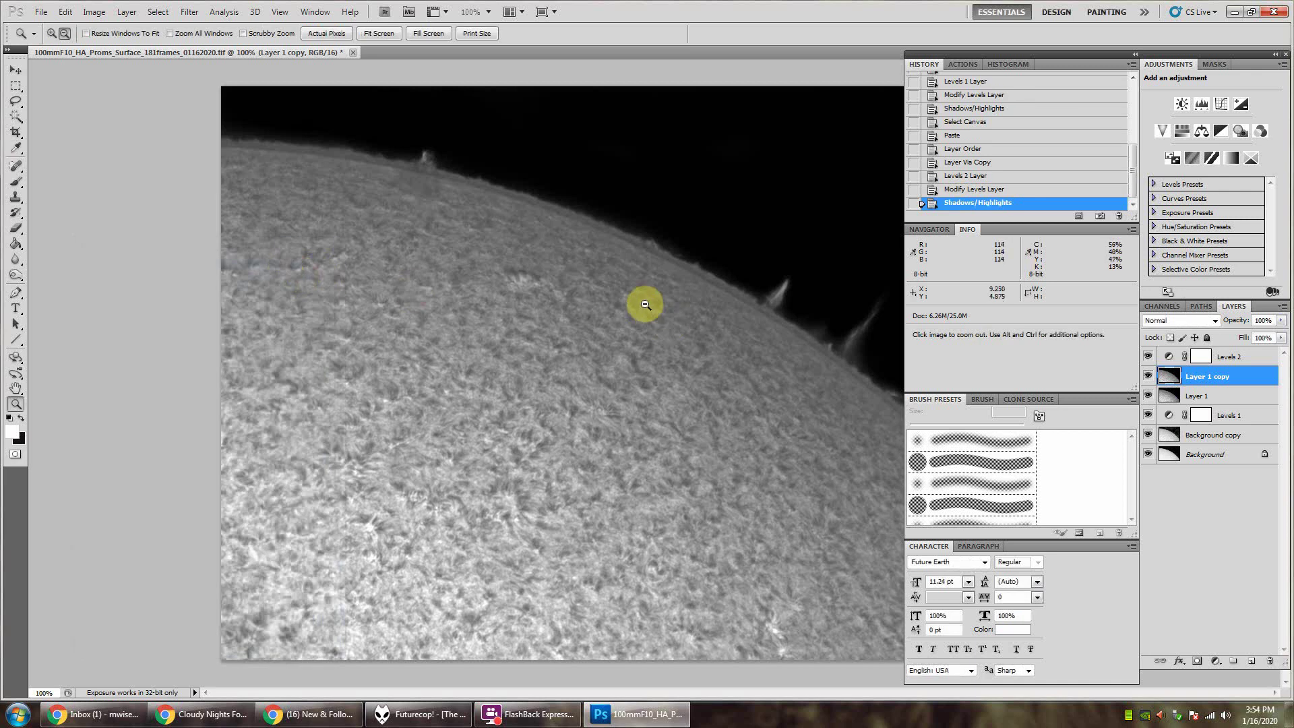
pyautogui.press('m')
pyautogui.click(158, 12)
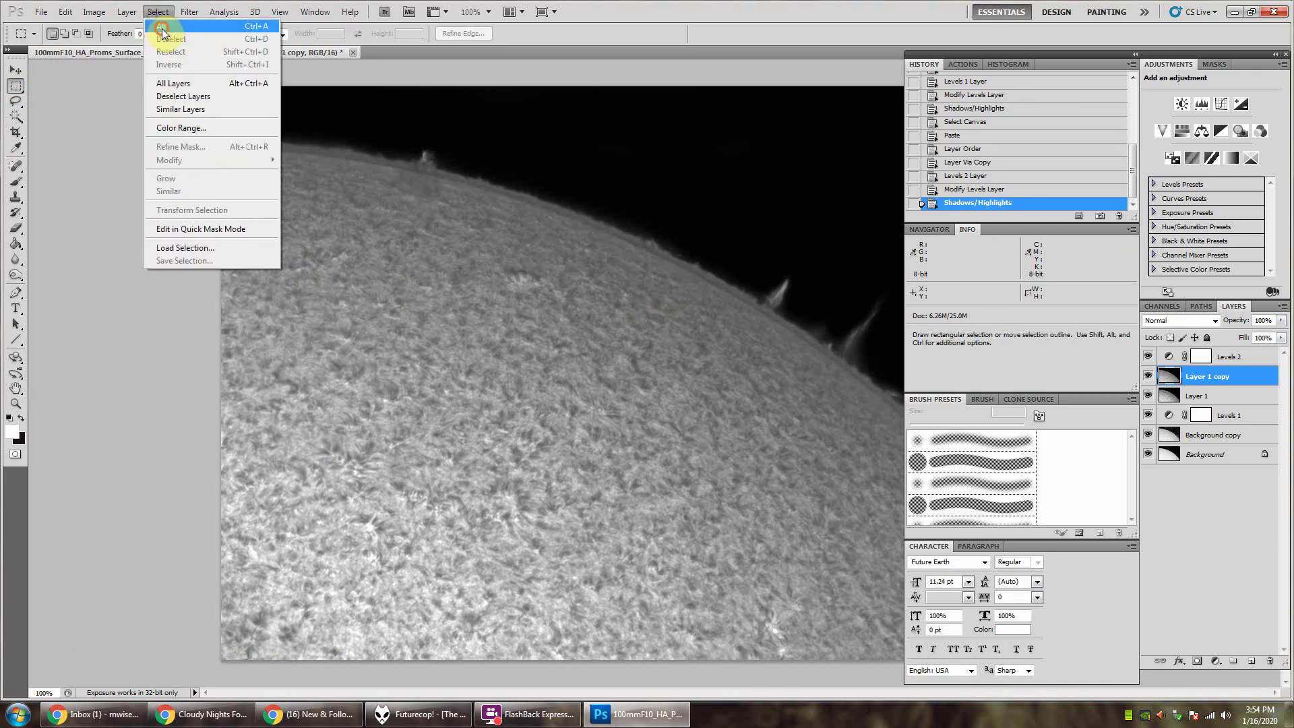
pyautogui.click(165, 26)
pyautogui.click(69, 11)
pyautogui.click(87, 115)
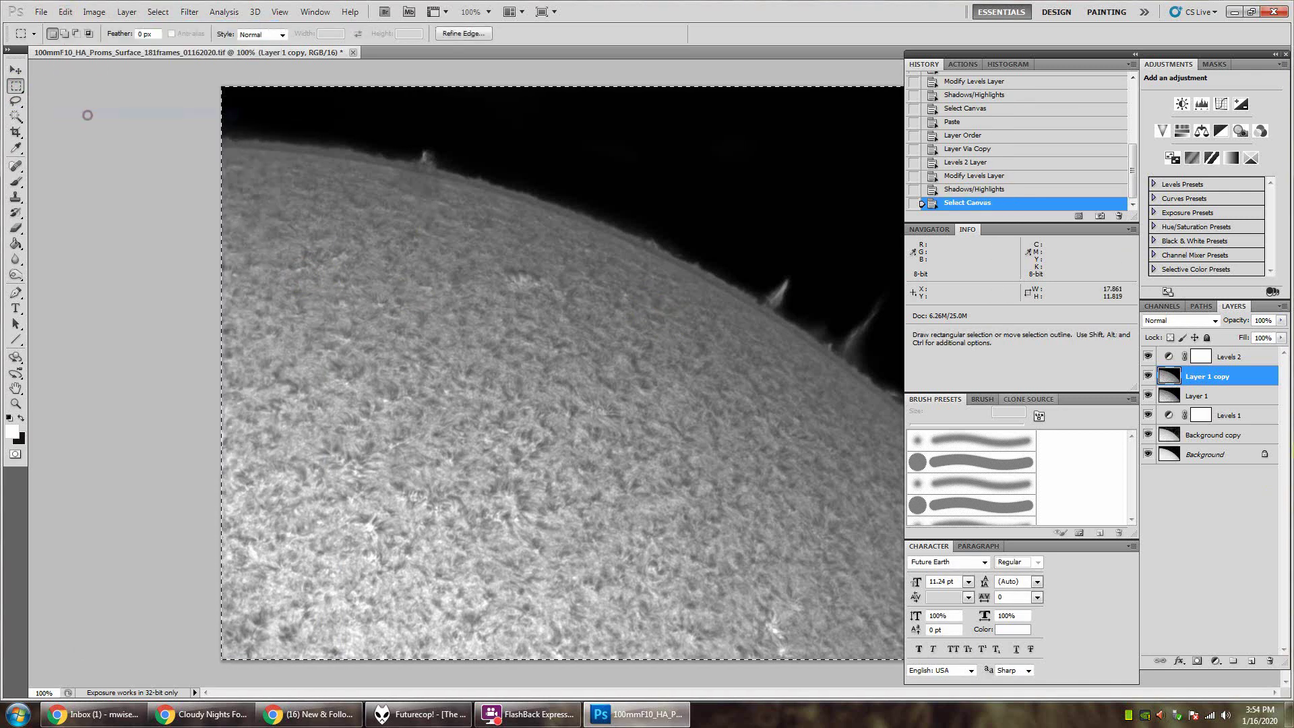
pyautogui.click(1220, 357)
pyautogui.hotkey('ctrl', 'v')
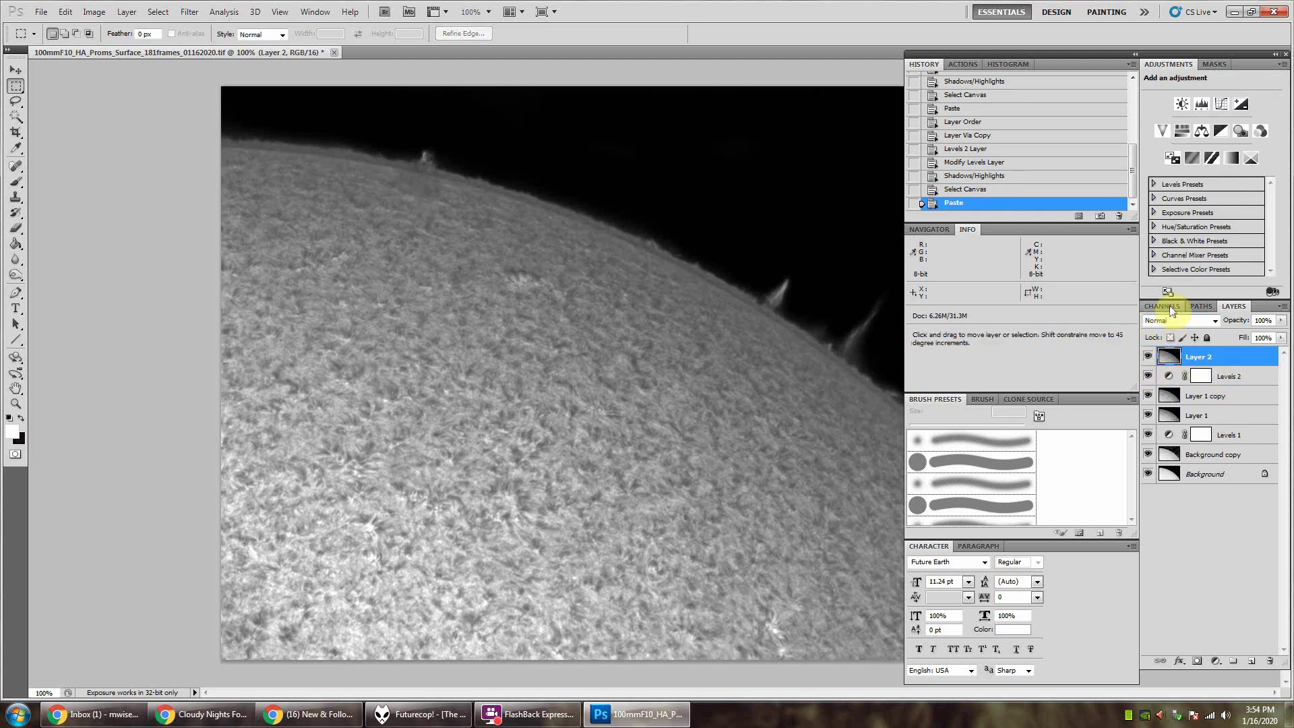
pyautogui.hotkey('ctrl', 'v')
# - Add Levels 3 with black input 4 and a Brightness/Contrast layer with contrast 7
pyautogui.click(1200, 102)
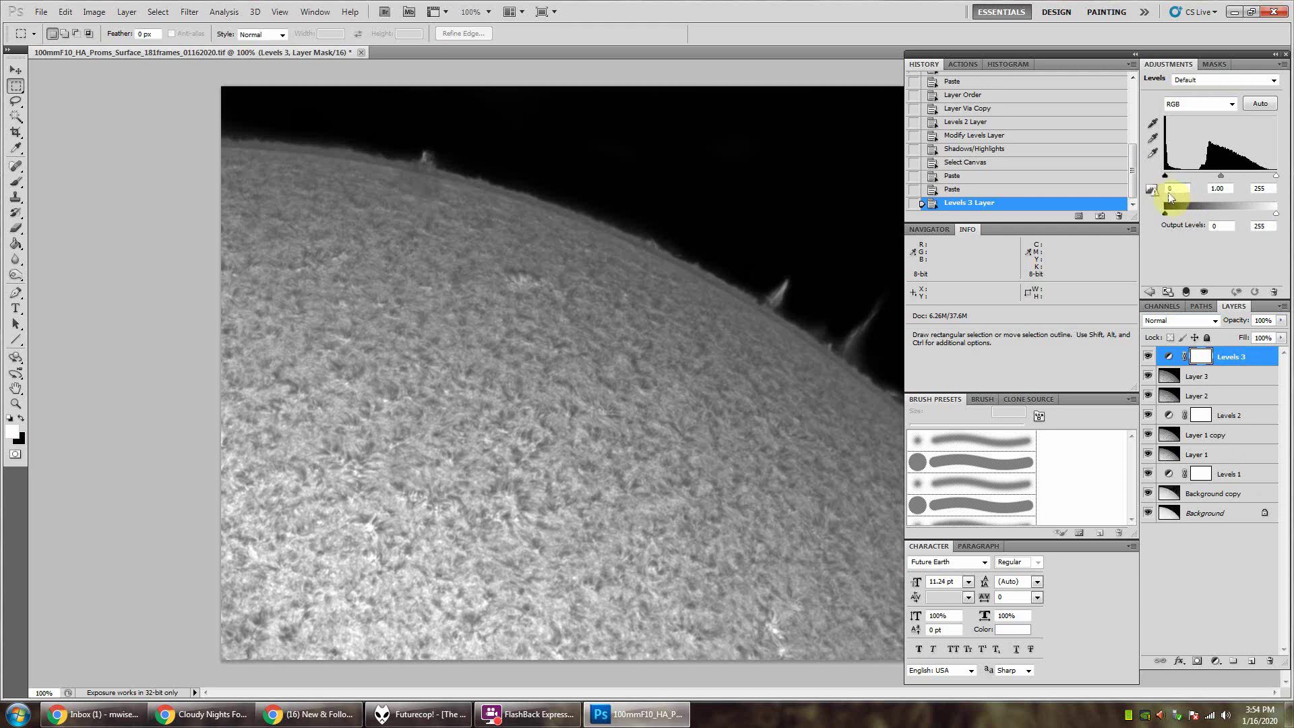
pyautogui.press('Up')
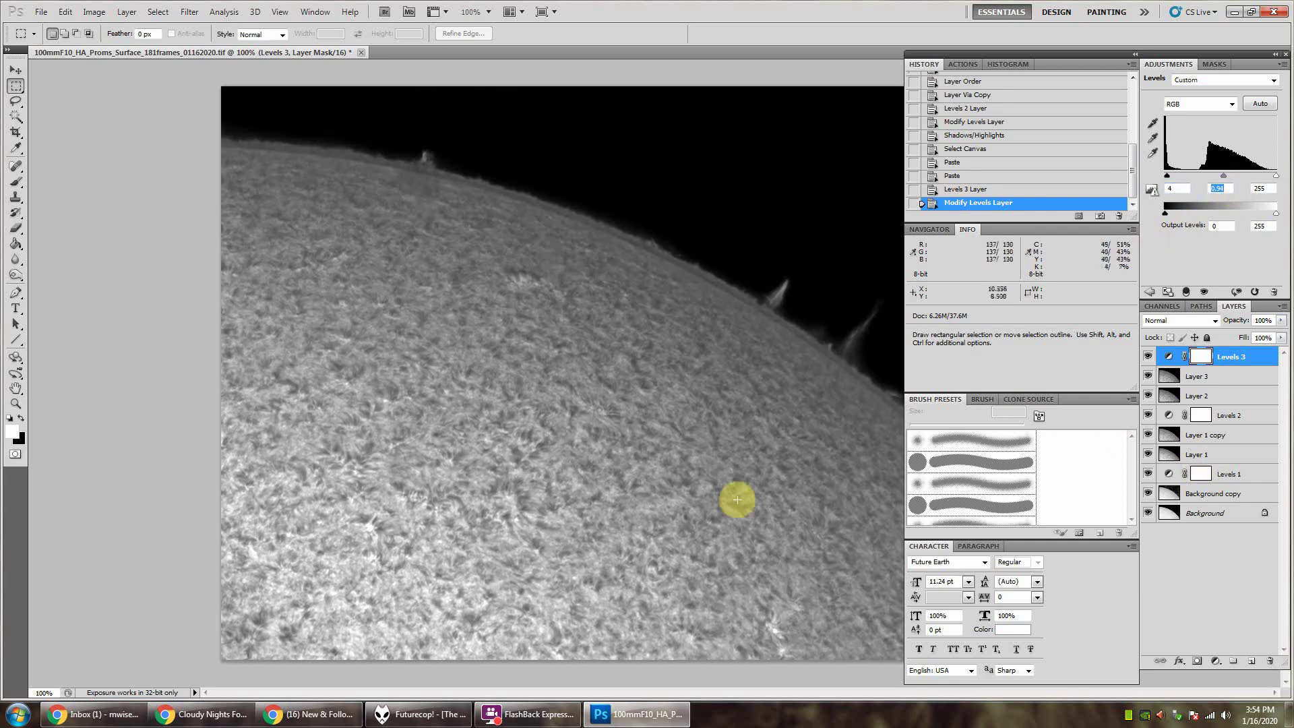
pyautogui.click(1204, 570)
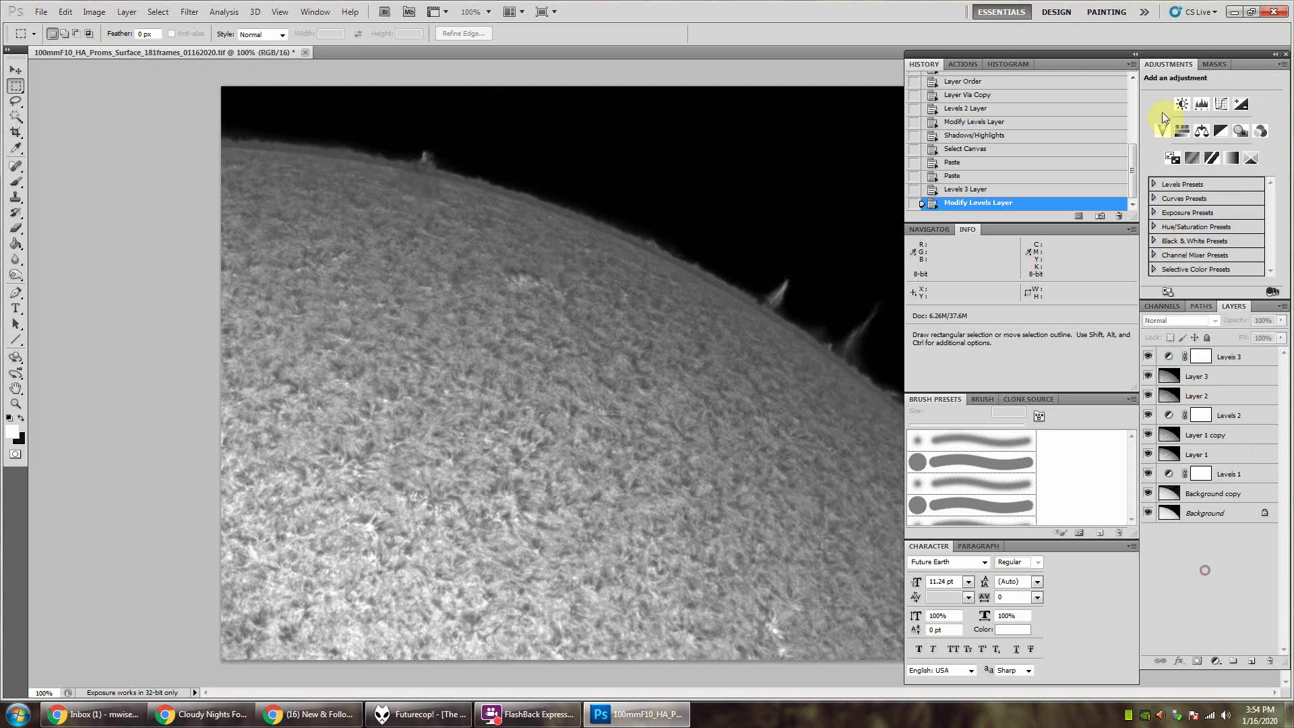
pyautogui.click(1183, 105)
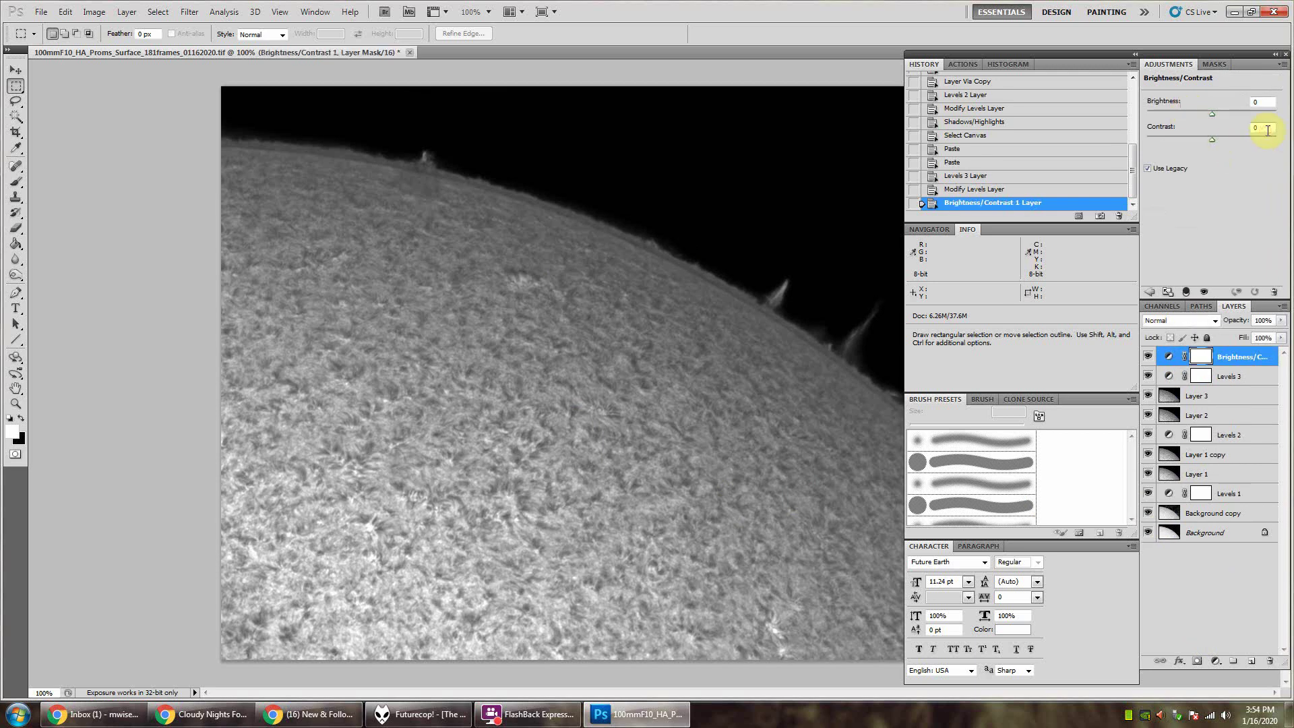
pyautogui.click(1266, 129)
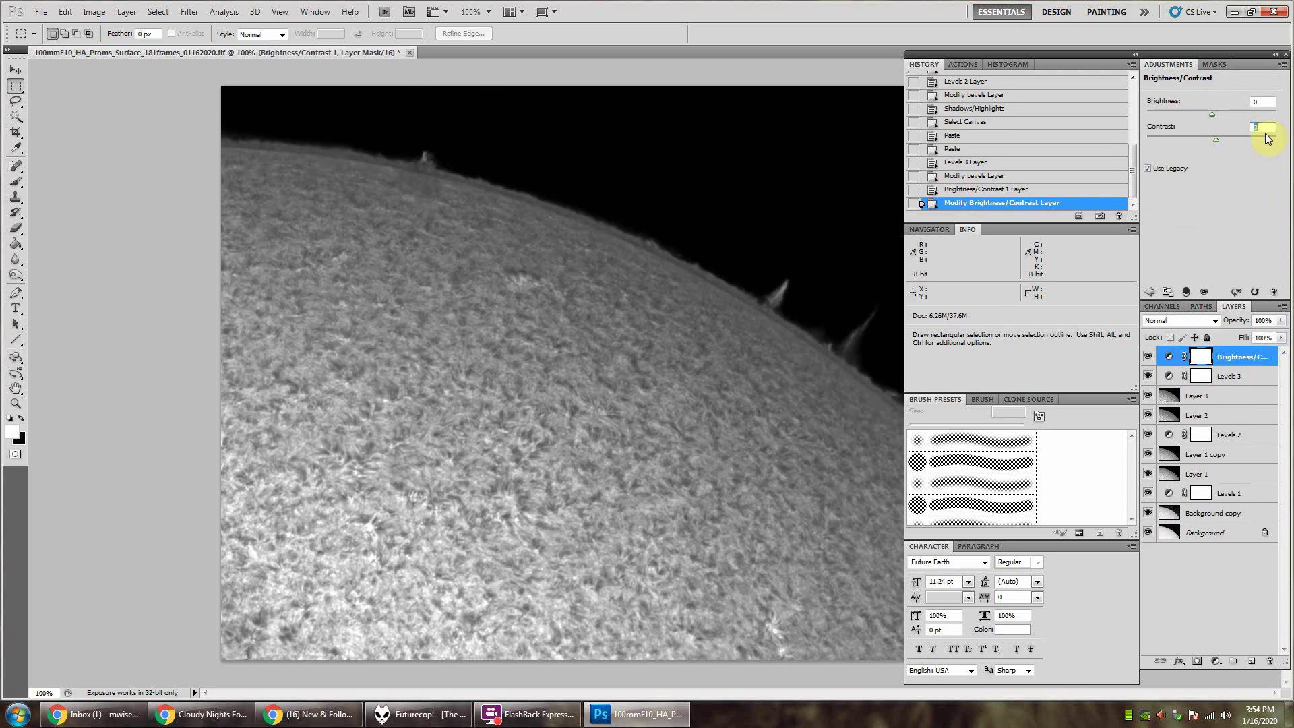
pyautogui.write('7')
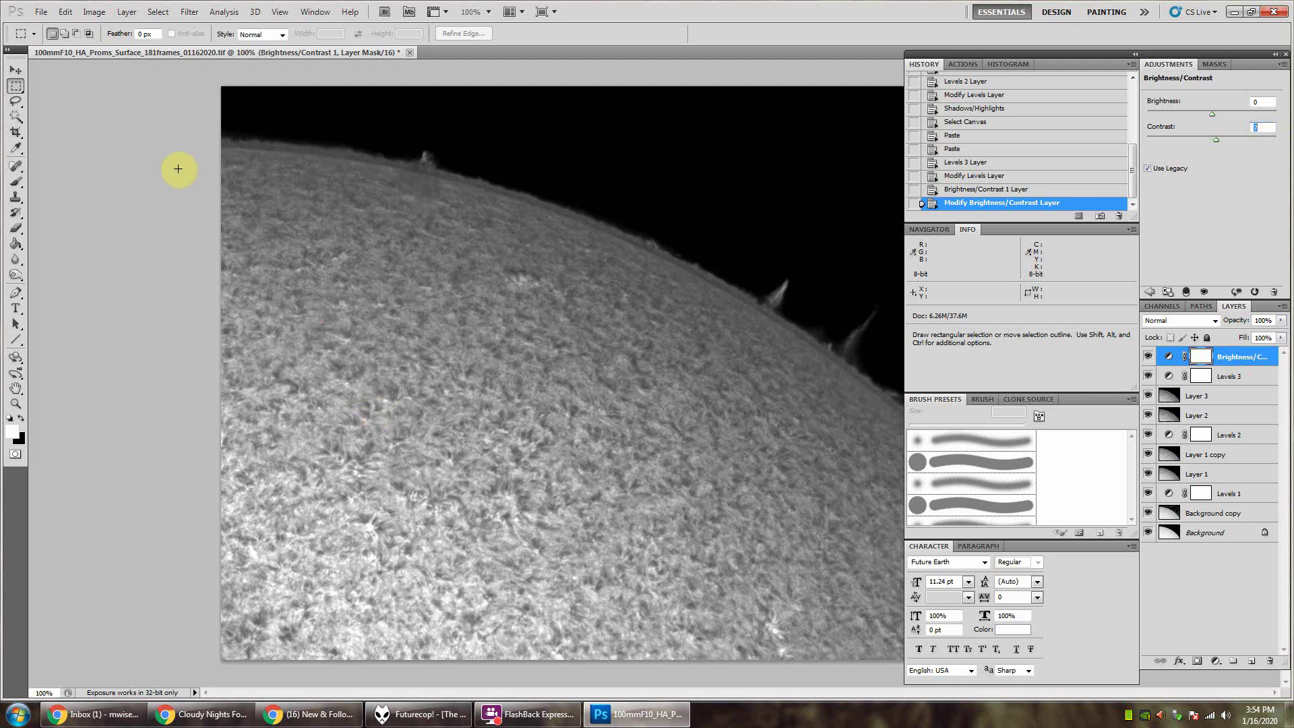
# - Zoom out to see more of the limb and pick the Rectangular Marquee tool
pyautogui.click(15, 403)
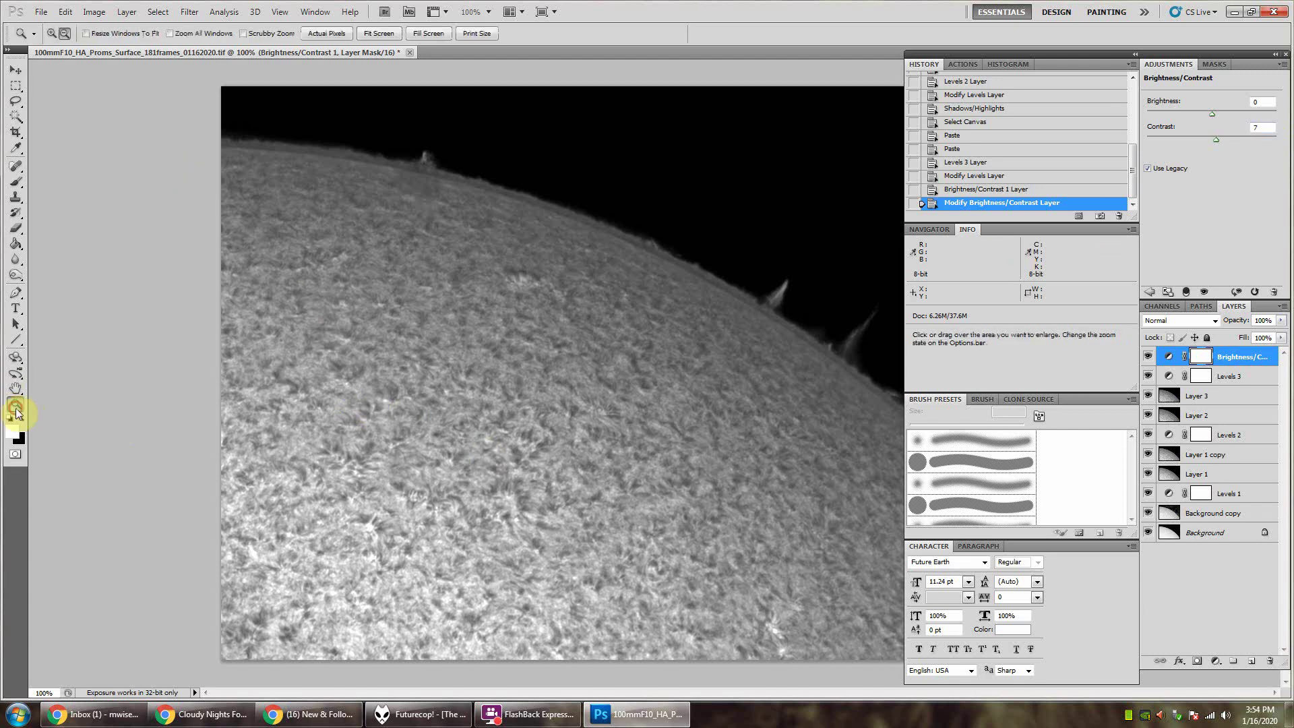
pyautogui.keyDown('alt'); pyautogui.click(579, 423); pyautogui.keyUp('alt')
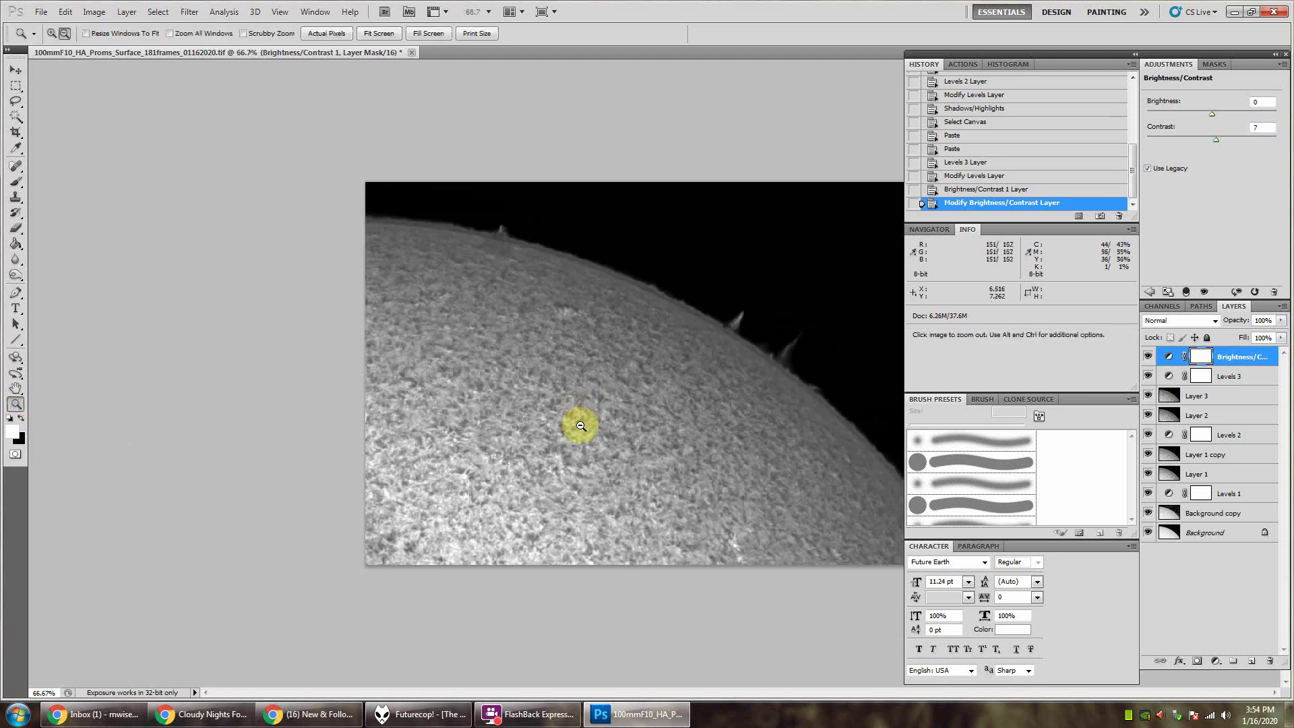
pyautogui.click(15, 85)
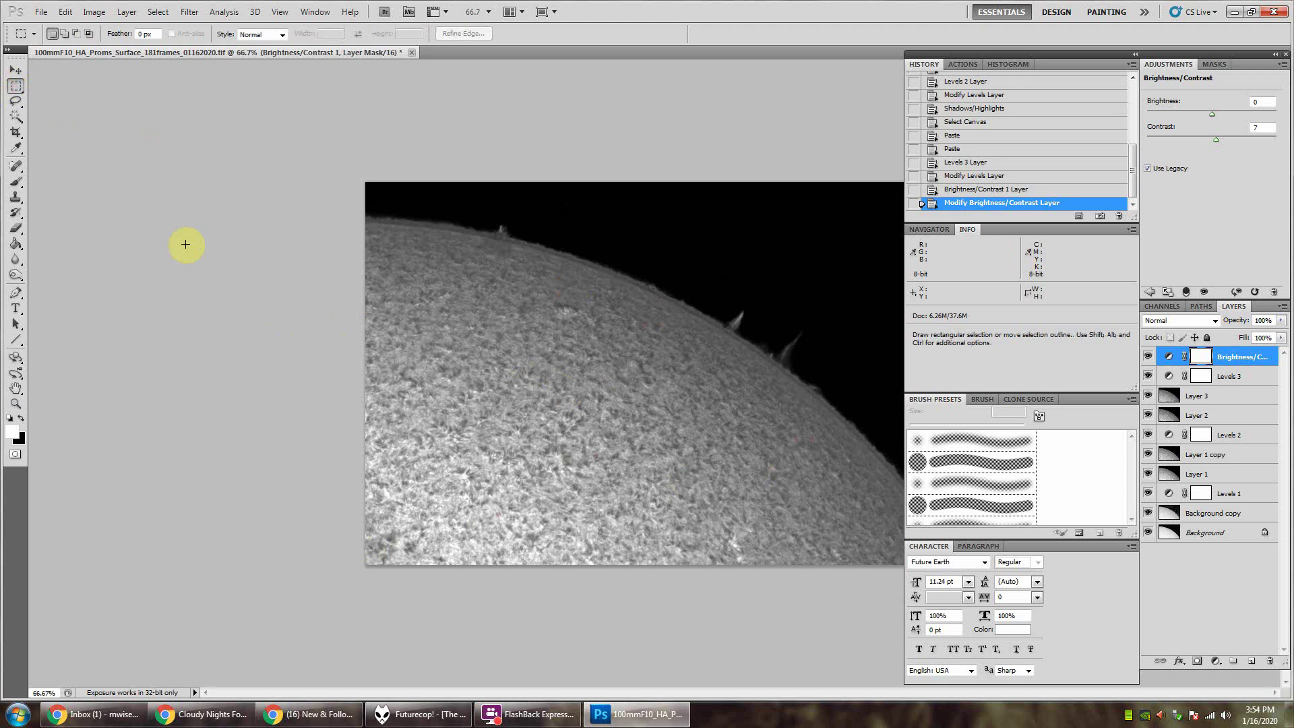
# - Paste two merged copies of the whole canvas as Layer 4 and Layer 5
pyautogui.press('ctrl')
pyautogui.hotkey('ctrl', 'a')
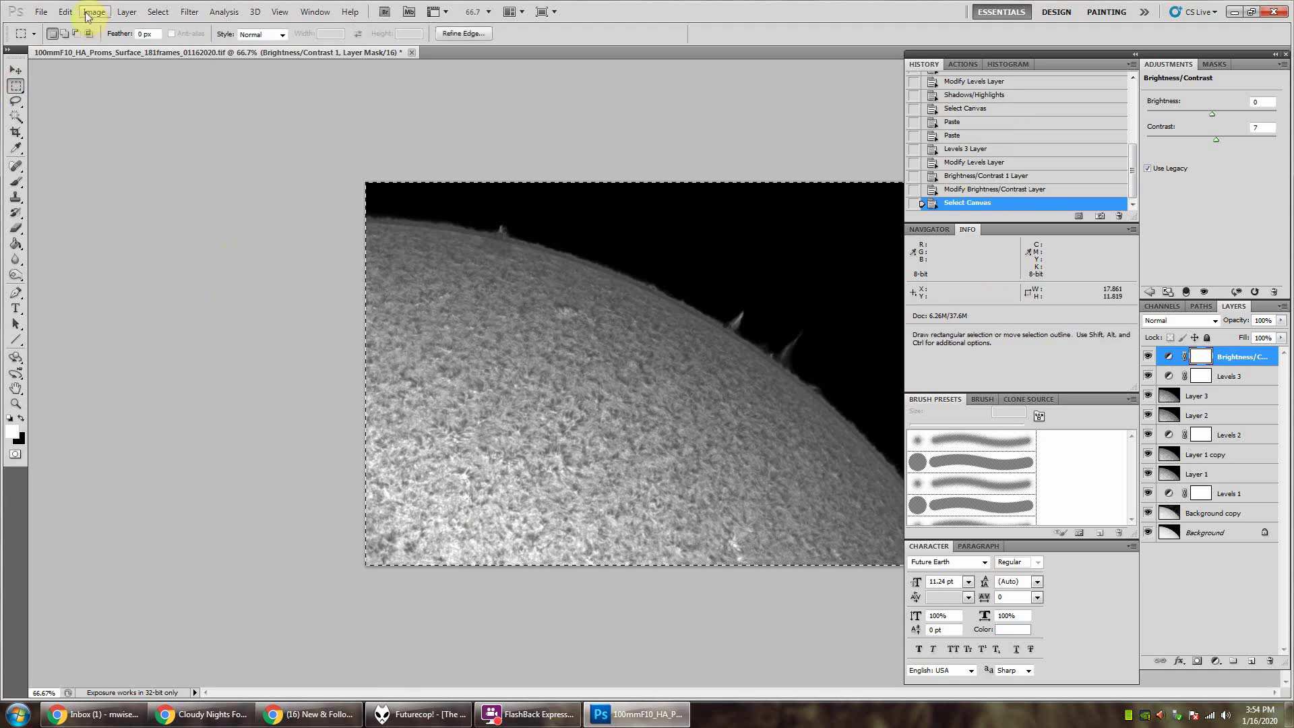
pyautogui.click(157, 12)
pyautogui.click(157, 26)
pyautogui.click(65, 13)
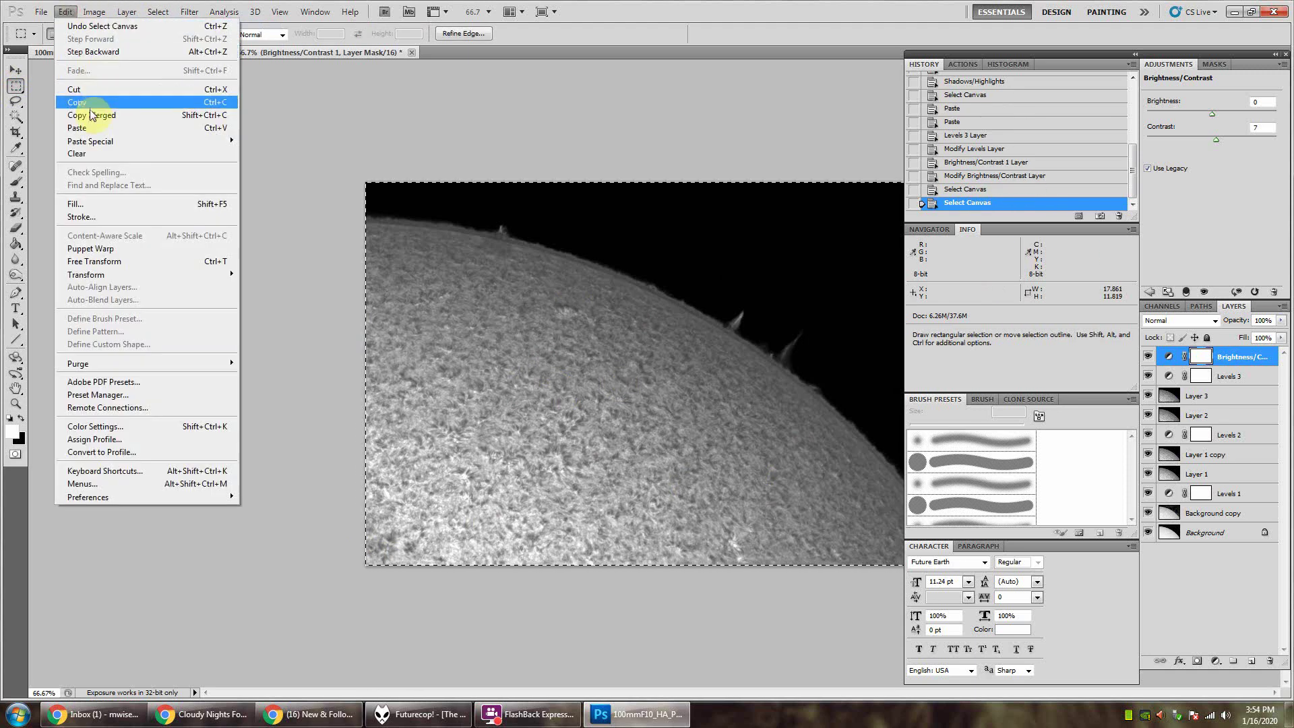
pyautogui.click(95, 115)
pyautogui.hotkey('ctrl', 'v')
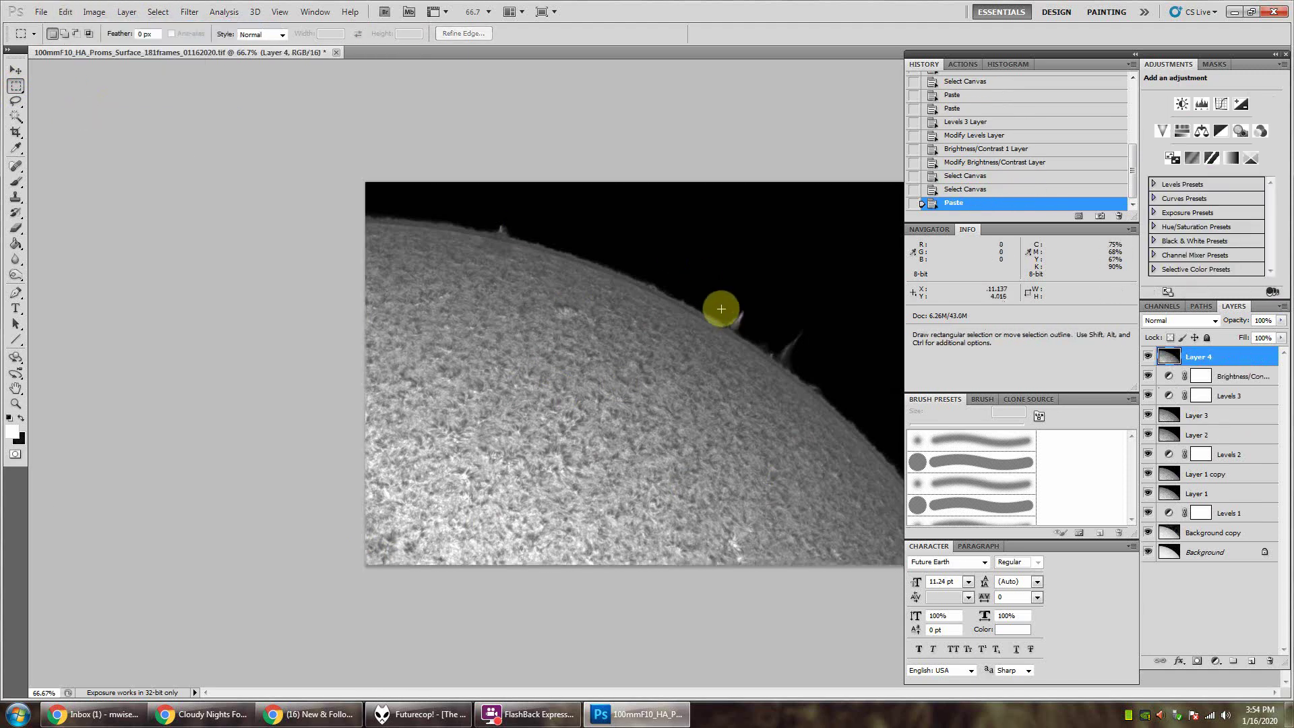
pyautogui.hotkey('ctrl', 'v')
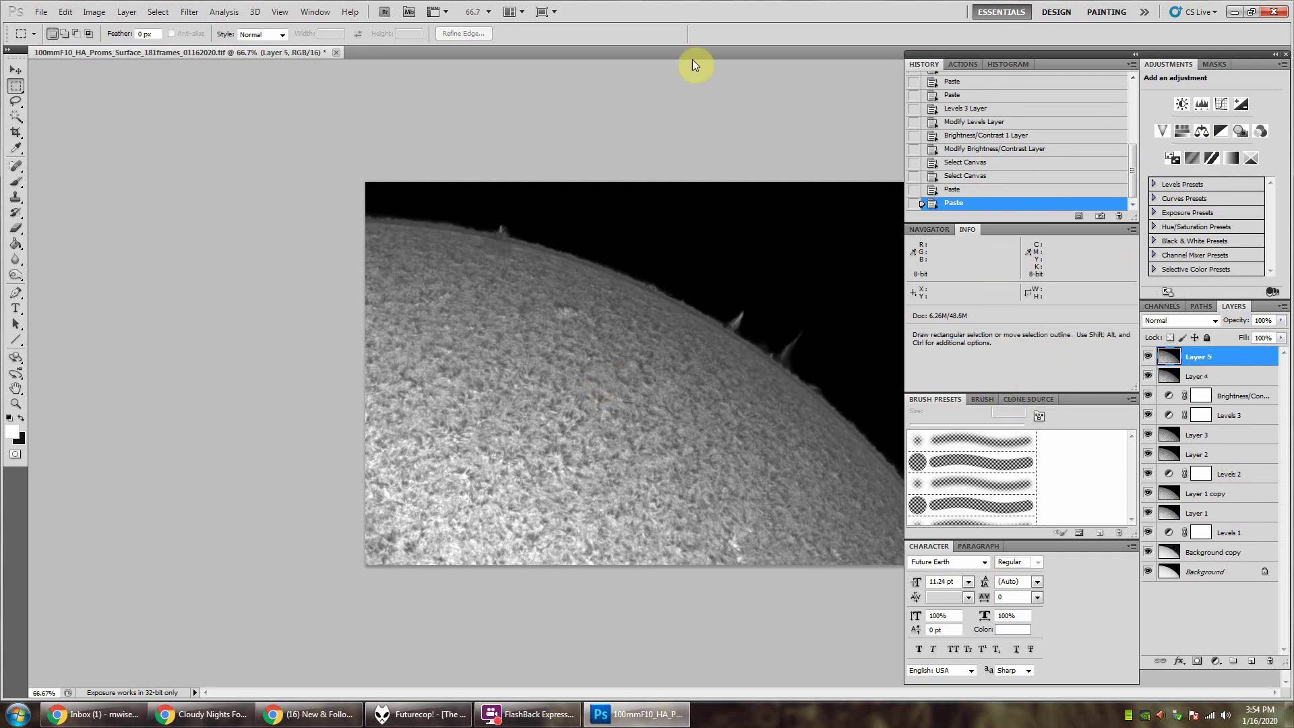
# - Blur Layer 5 with Dust & Scratches (radius 31) followed by the Median filter
pyautogui.click(189, 13)
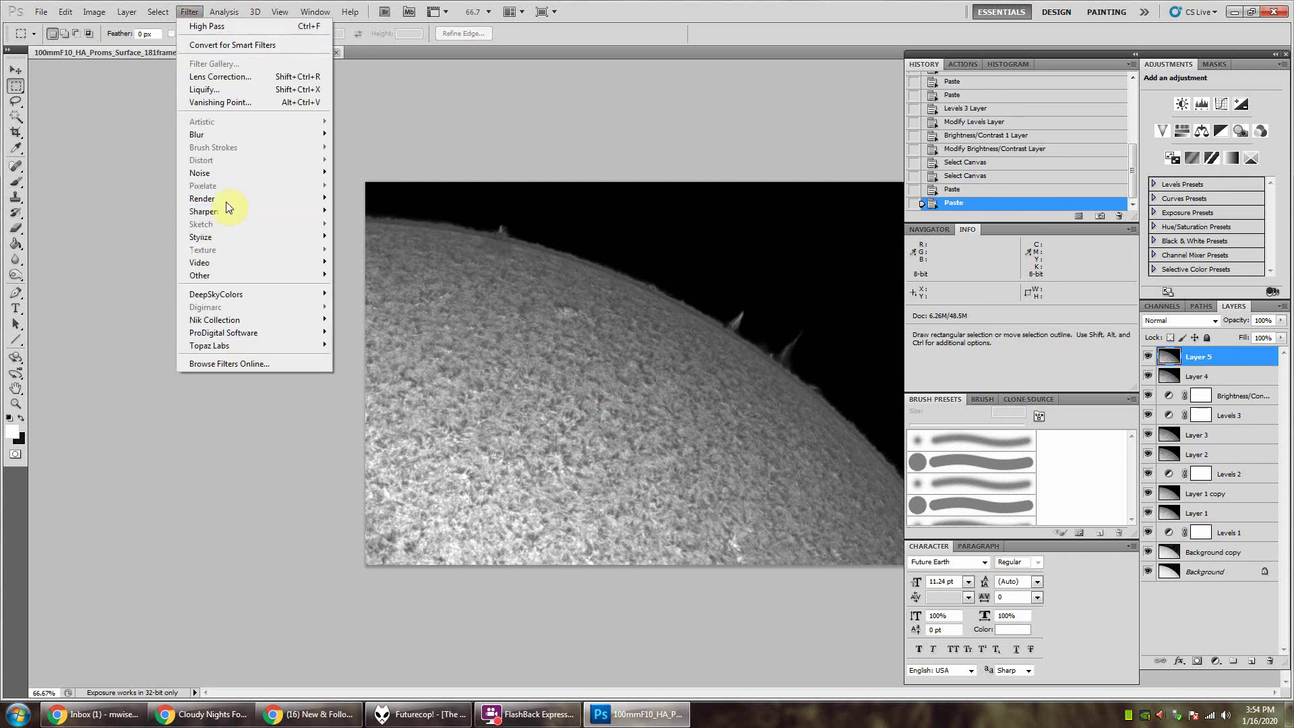
pyautogui.moveTo(225, 134)
pyautogui.moveTo(229, 172)
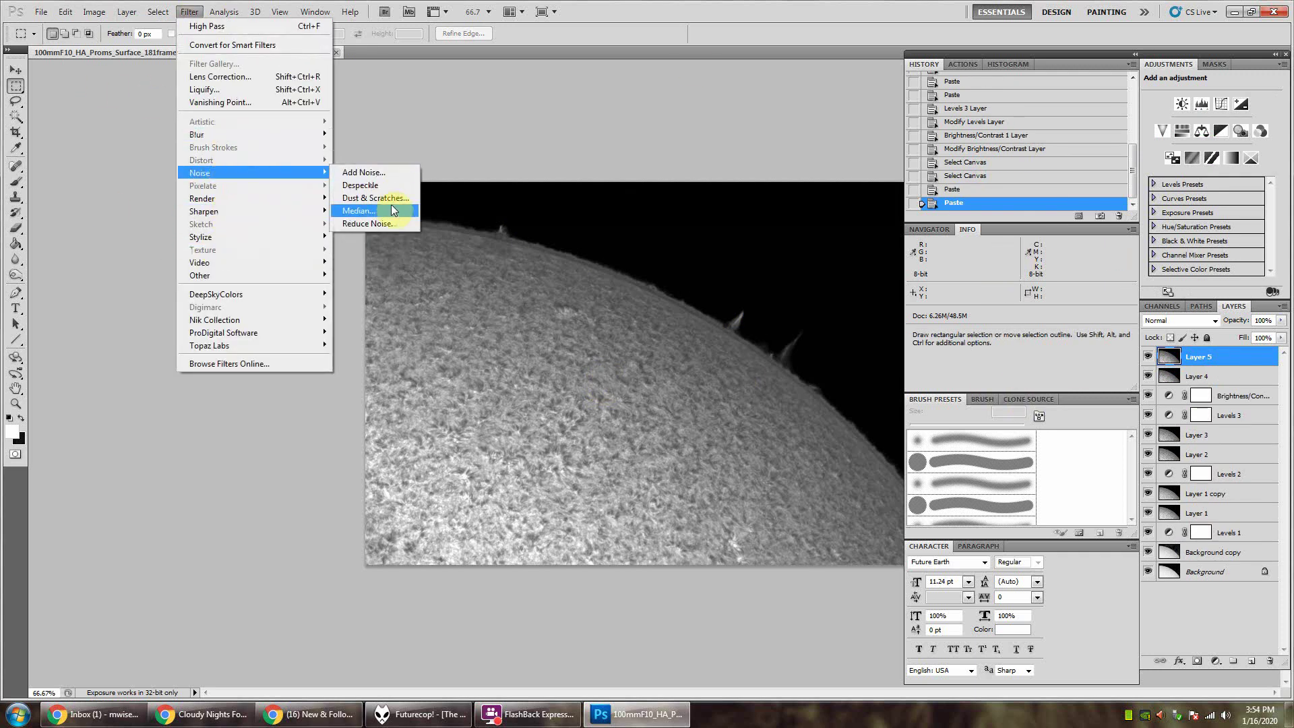
pyautogui.click(377, 198)
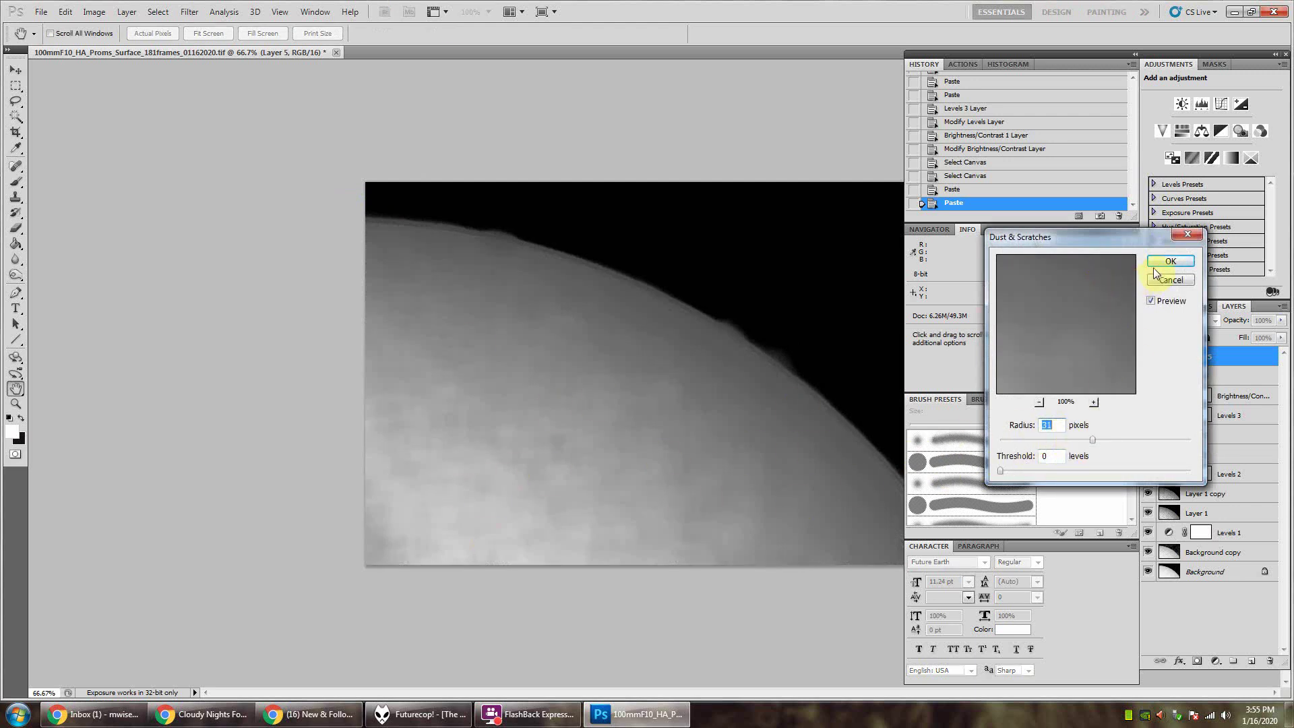
pyautogui.click(1170, 261)
pyautogui.click(189, 12)
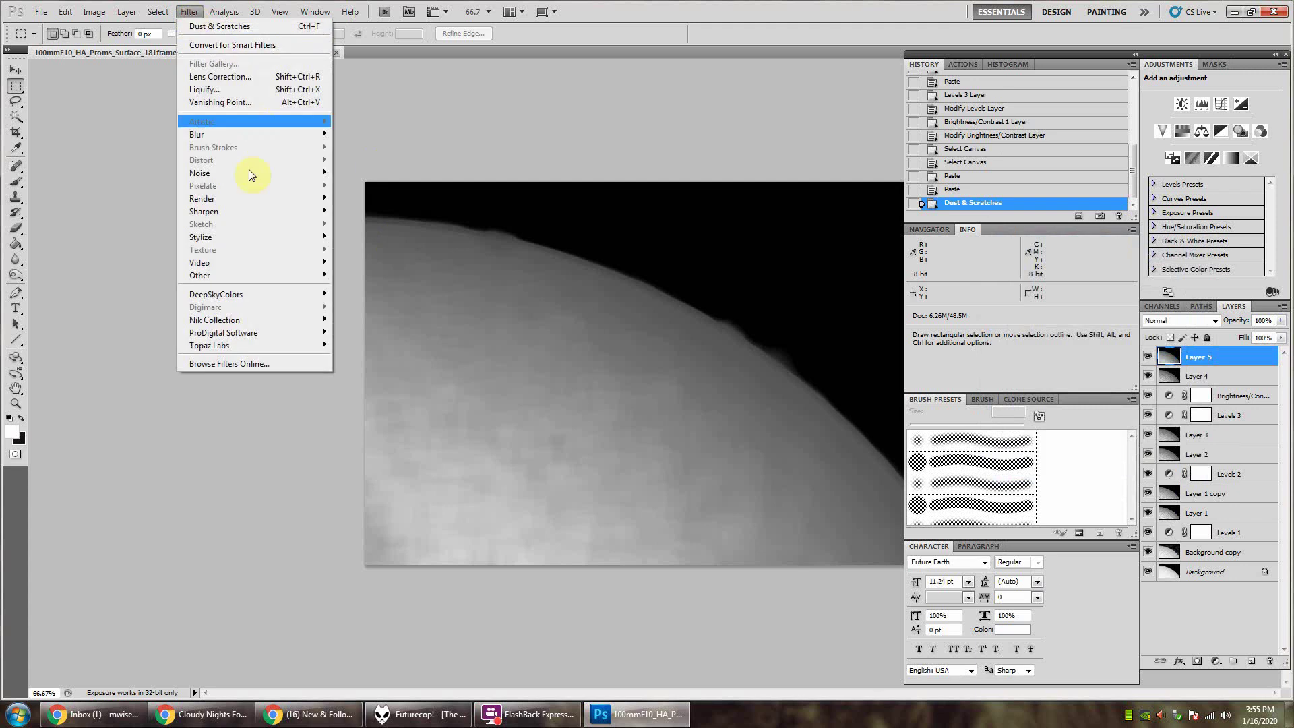
pyautogui.moveTo(250, 173)
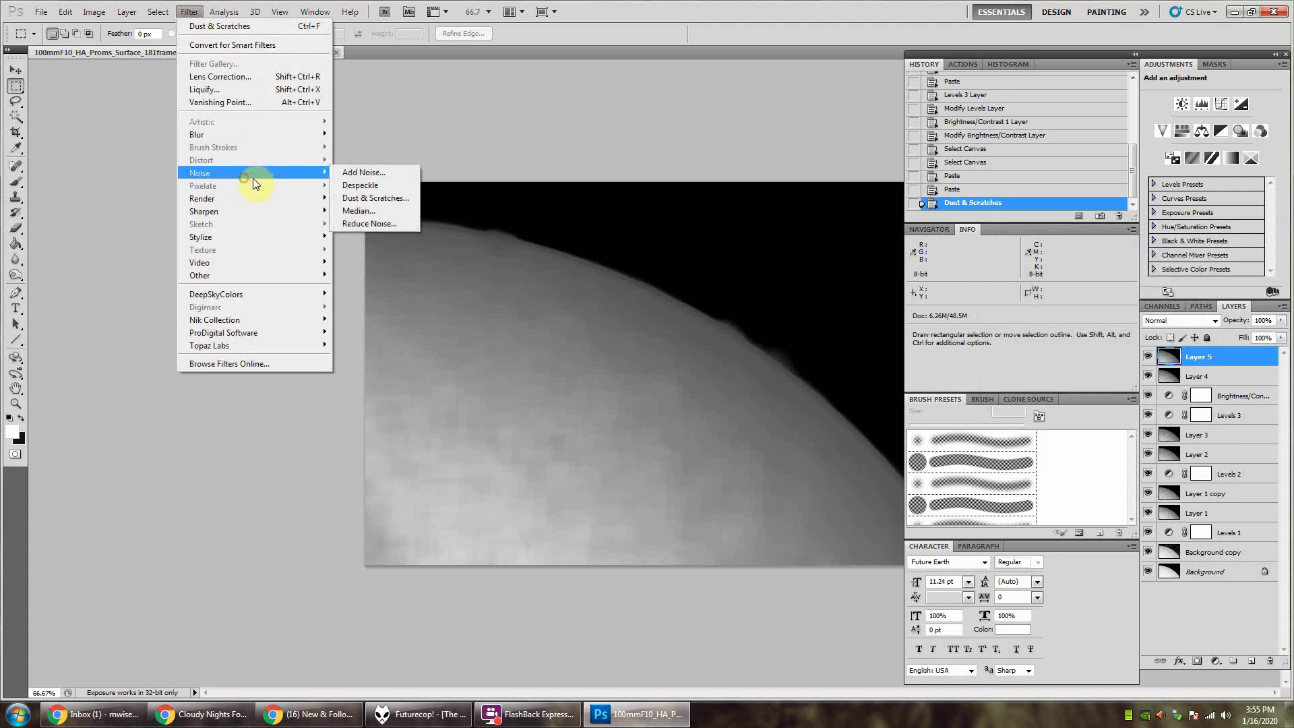
pyautogui.click(372, 215)
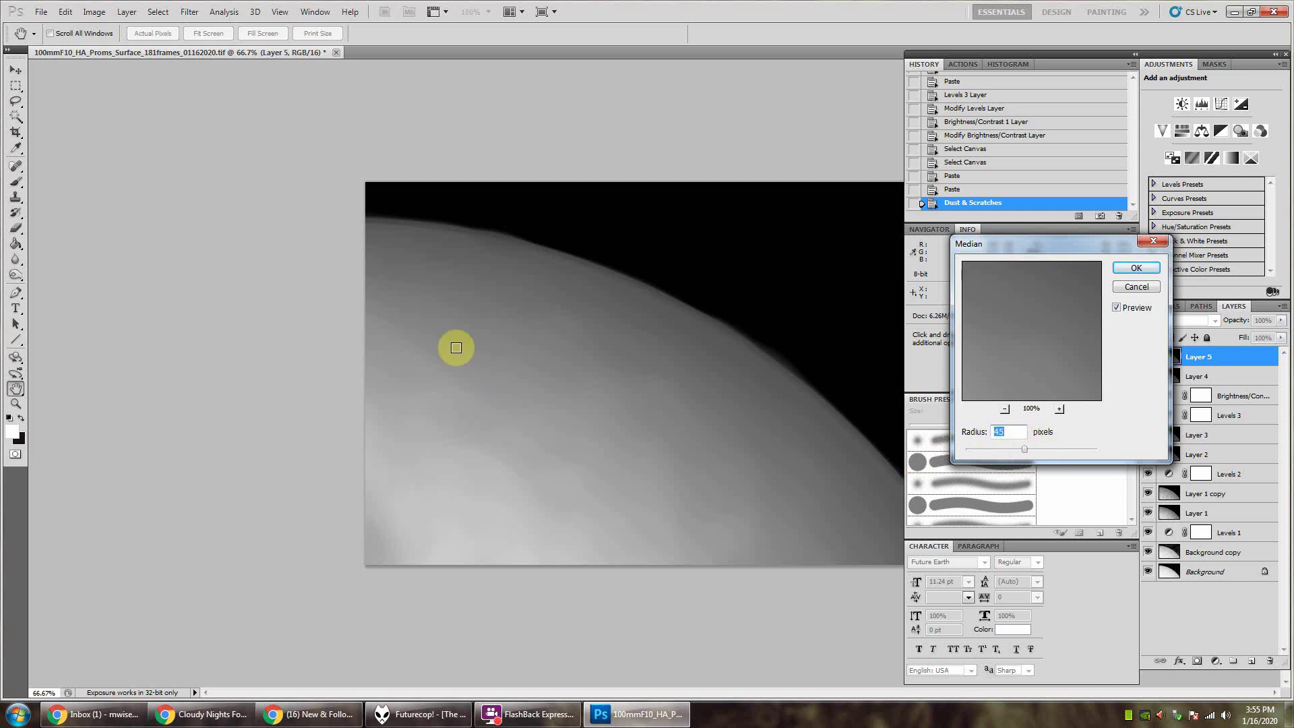
pyautogui.click(1136, 268)
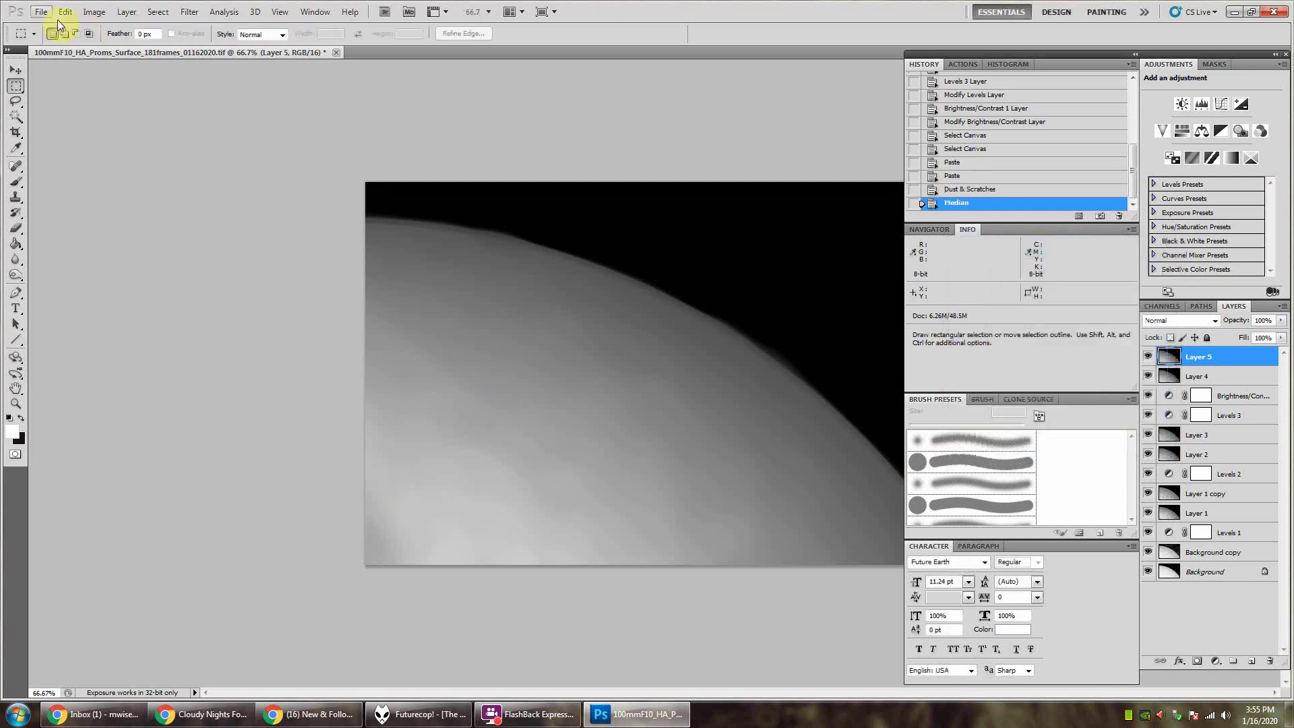
pyautogui.click(94, 13)
# - Apply the Darker (RGB) Curves preset to Layer 5 three times in a row
pyautogui.moveTo(101, 49)
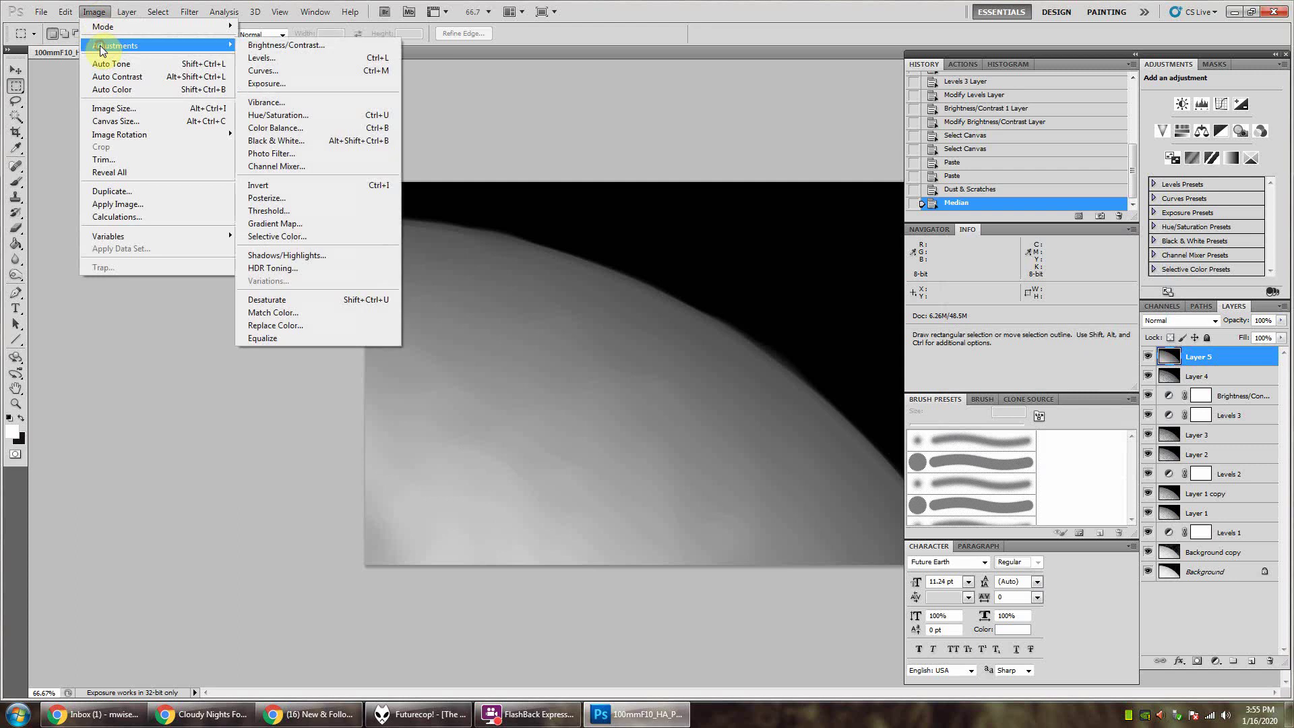
pyautogui.click(272, 72)
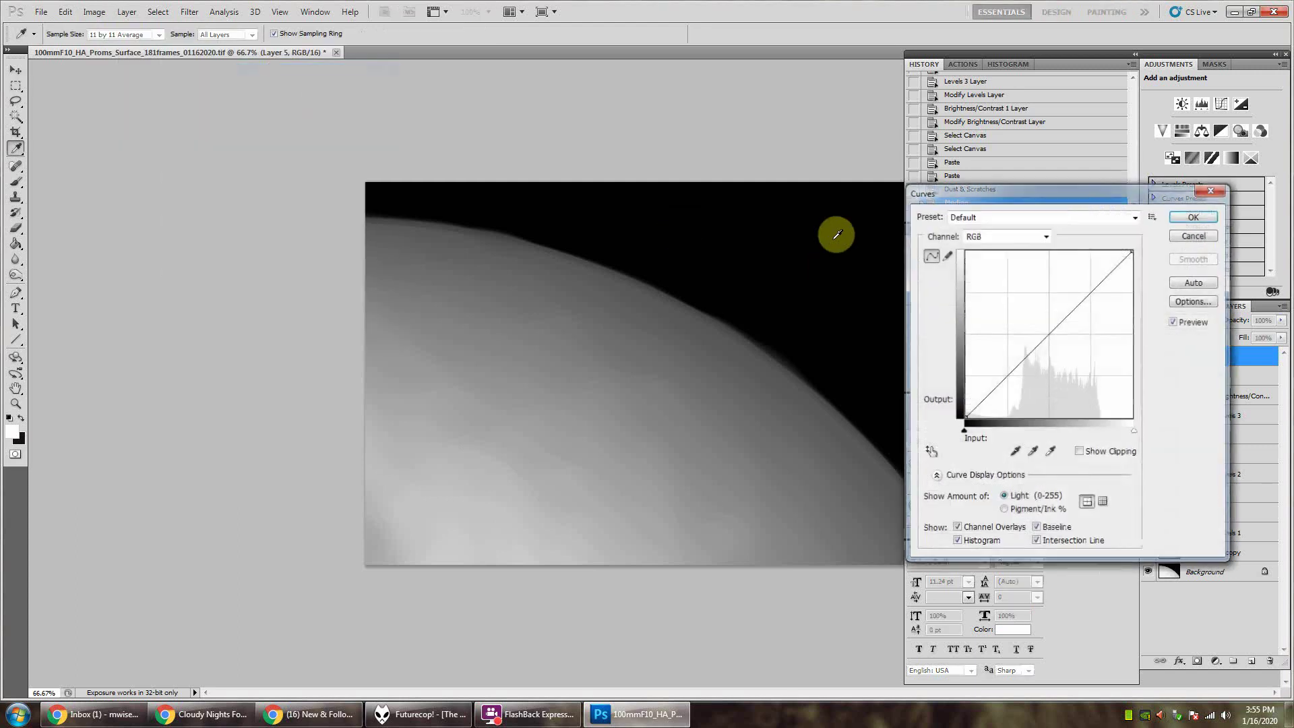
pyautogui.click(1011, 215)
pyautogui.click(1071, 269)
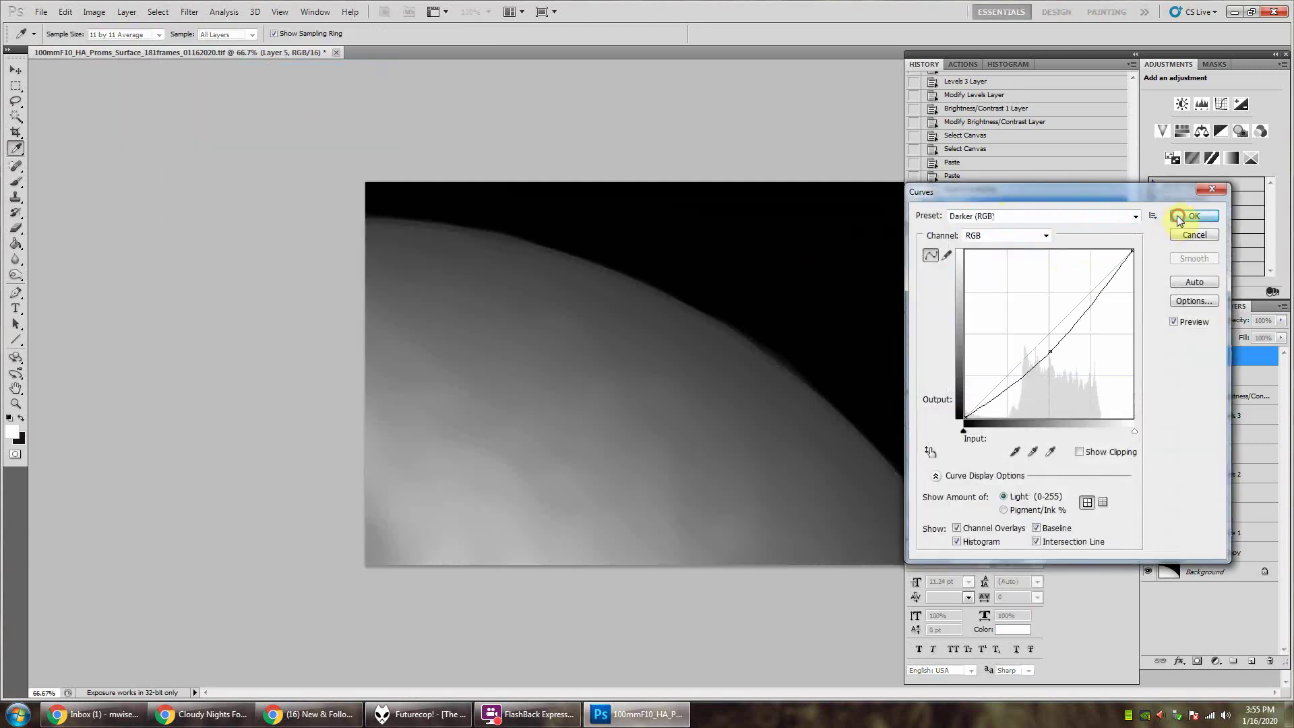
pyautogui.click(1193, 215)
pyautogui.click(94, 12)
pyautogui.moveTo(111, 45)
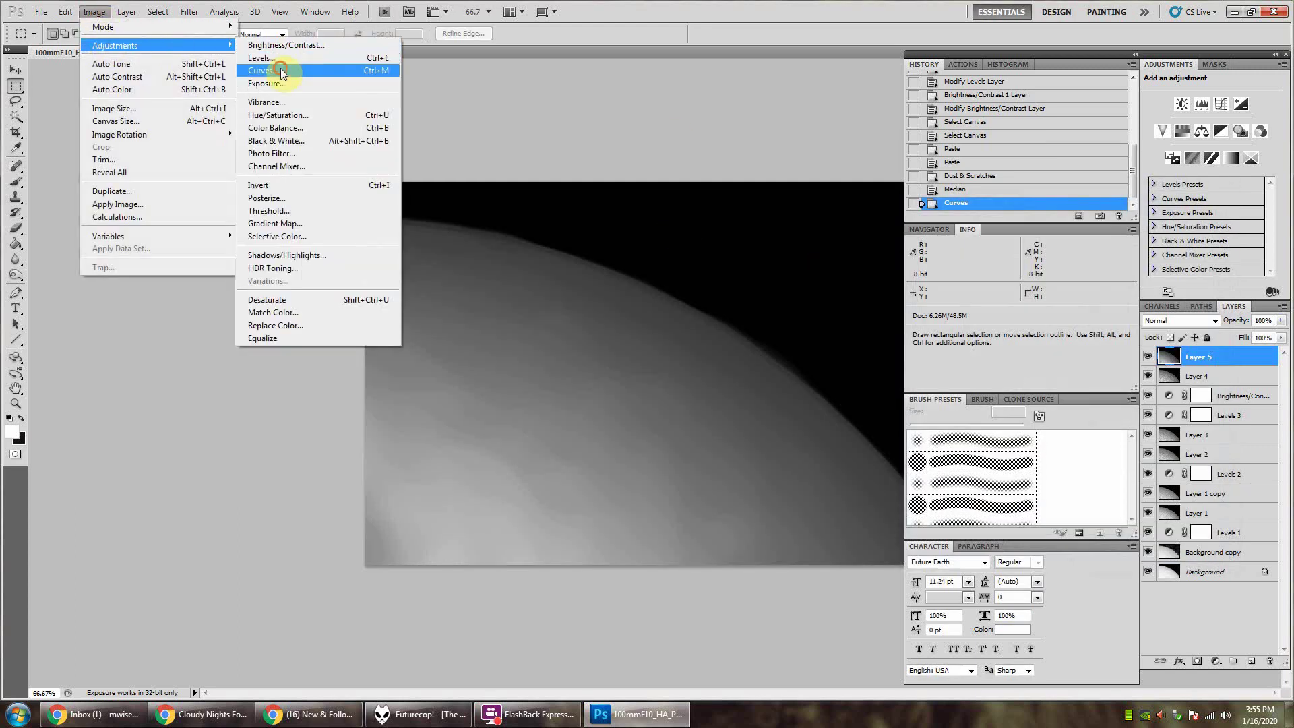
pyautogui.click(276, 69)
pyautogui.click(1011, 216)
pyautogui.click(984, 283)
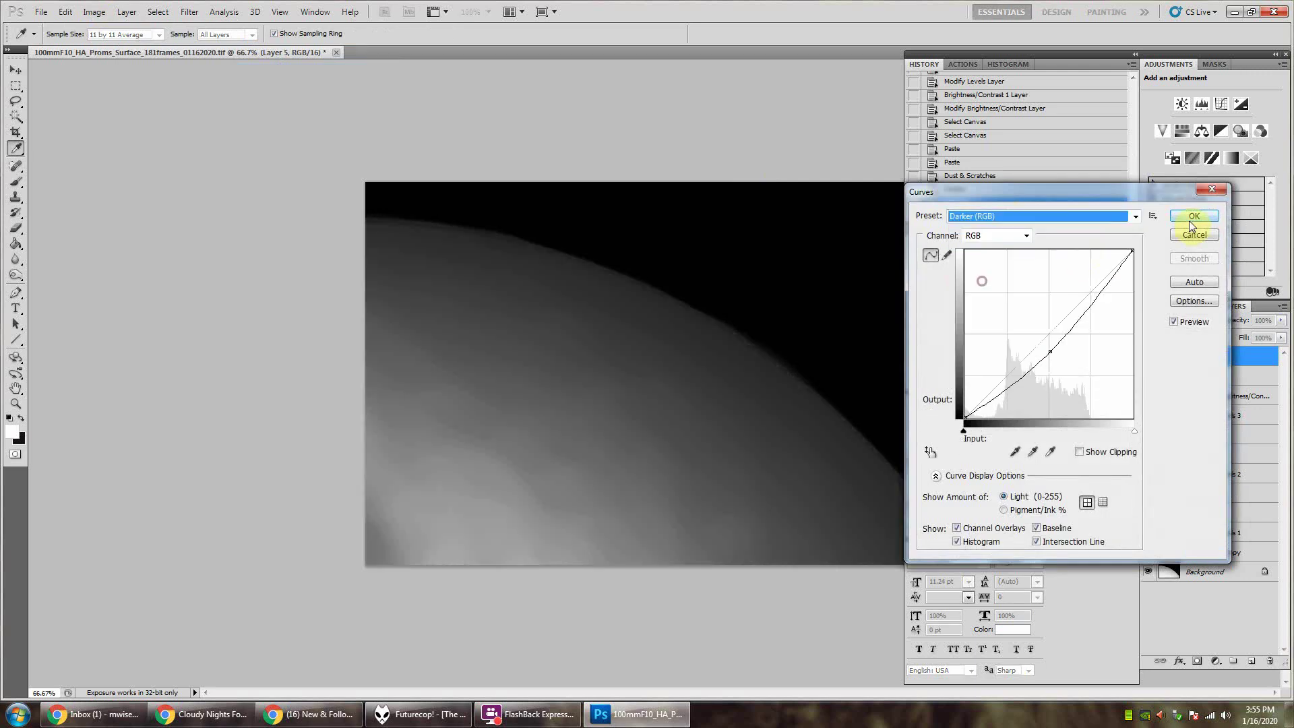
pyautogui.click(1193, 216)
pyautogui.click(94, 13)
pyautogui.moveTo(111, 45)
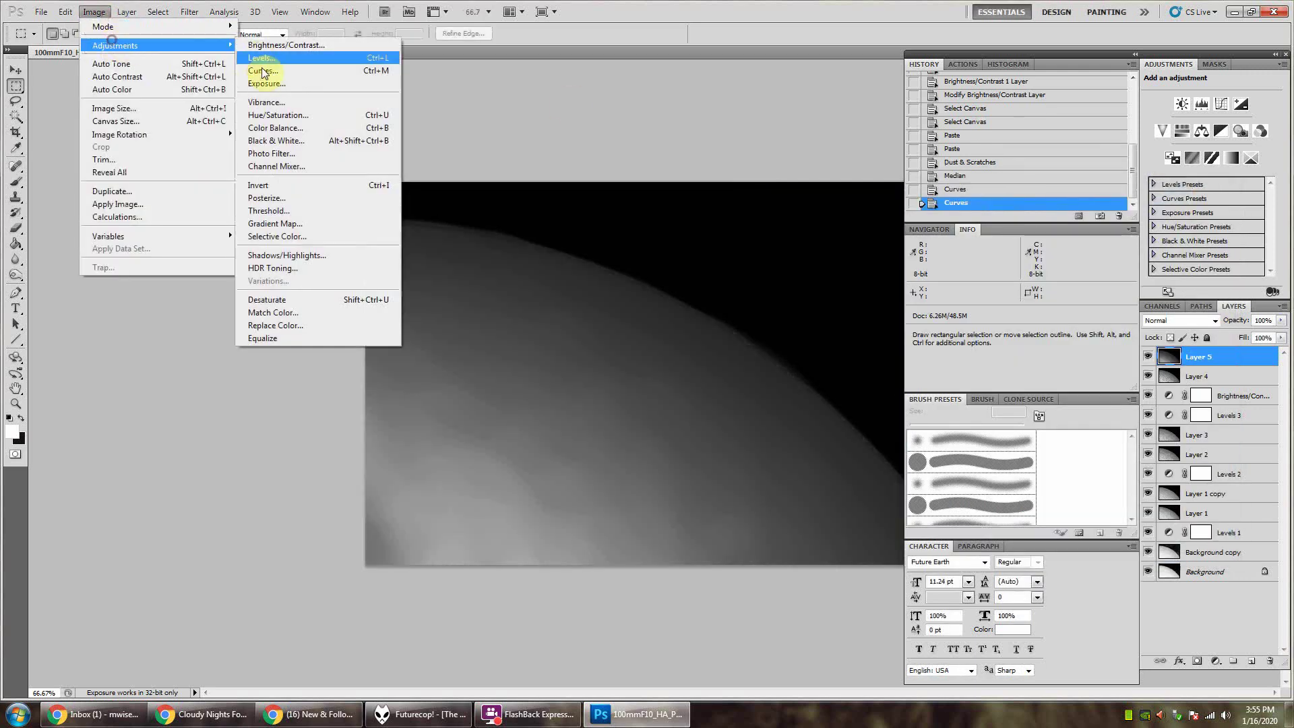
pyautogui.click(337, 74)
pyautogui.click(1029, 216)
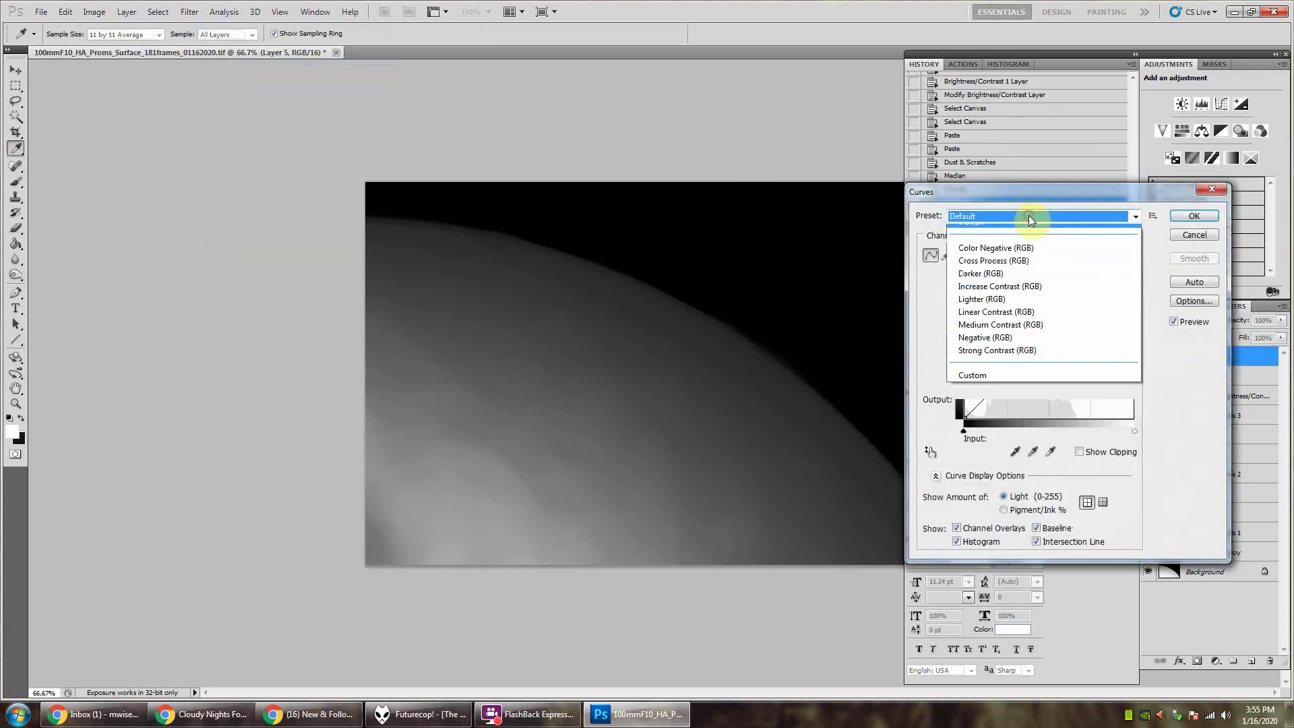
pyautogui.click(1009, 277)
pyautogui.click(1194, 215)
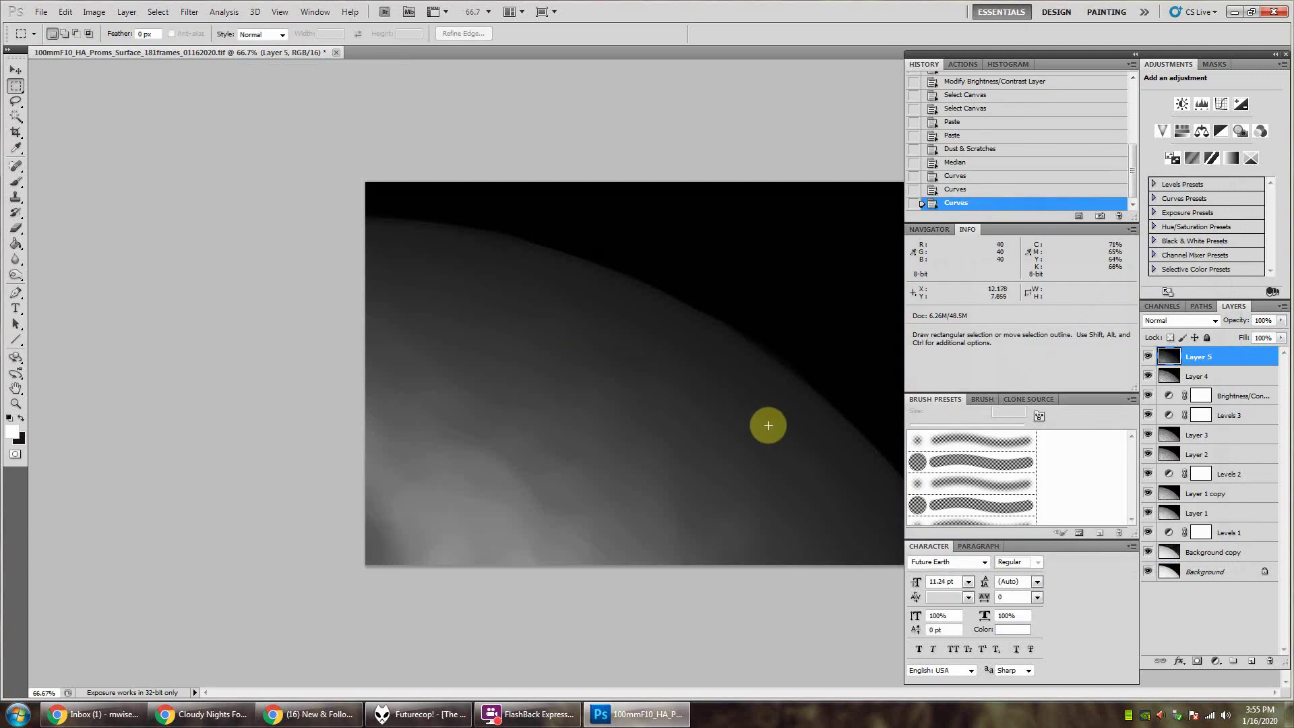
# - Set Layer 5's blend mode to Difference and its opacity to 66%
pyautogui.click(1186, 321)
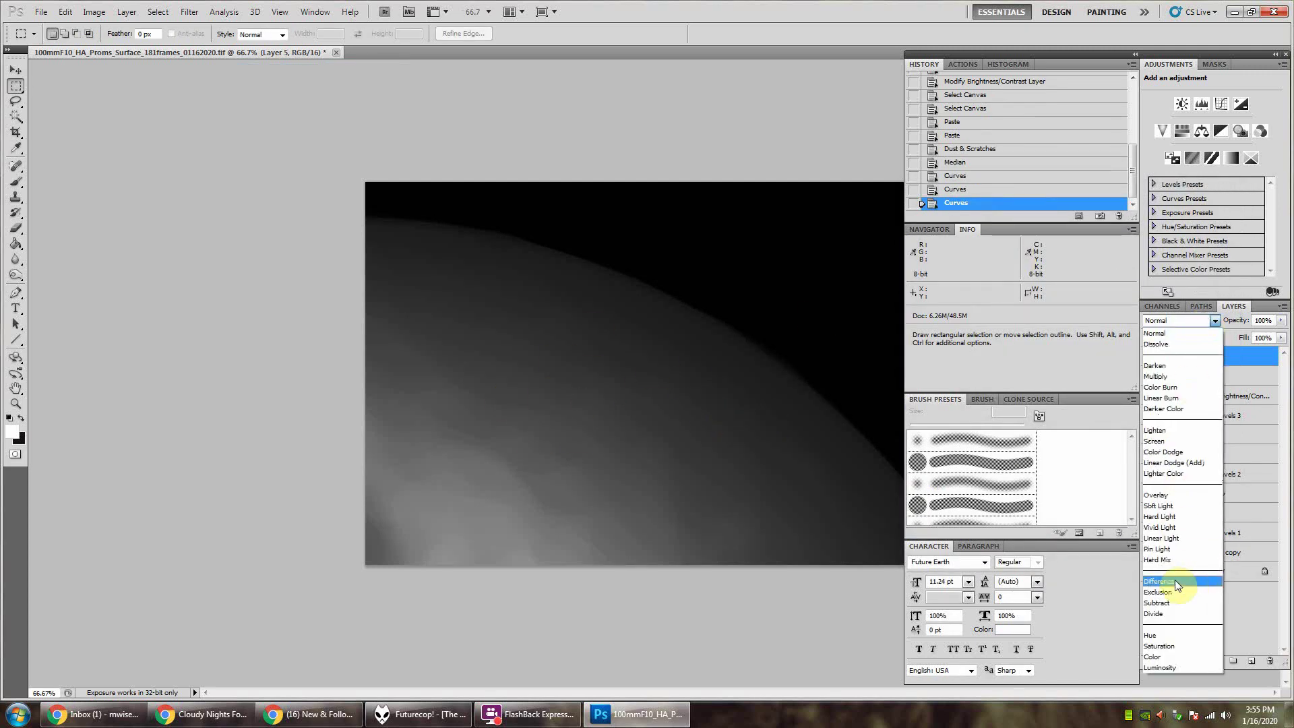
pyautogui.click(1174, 580)
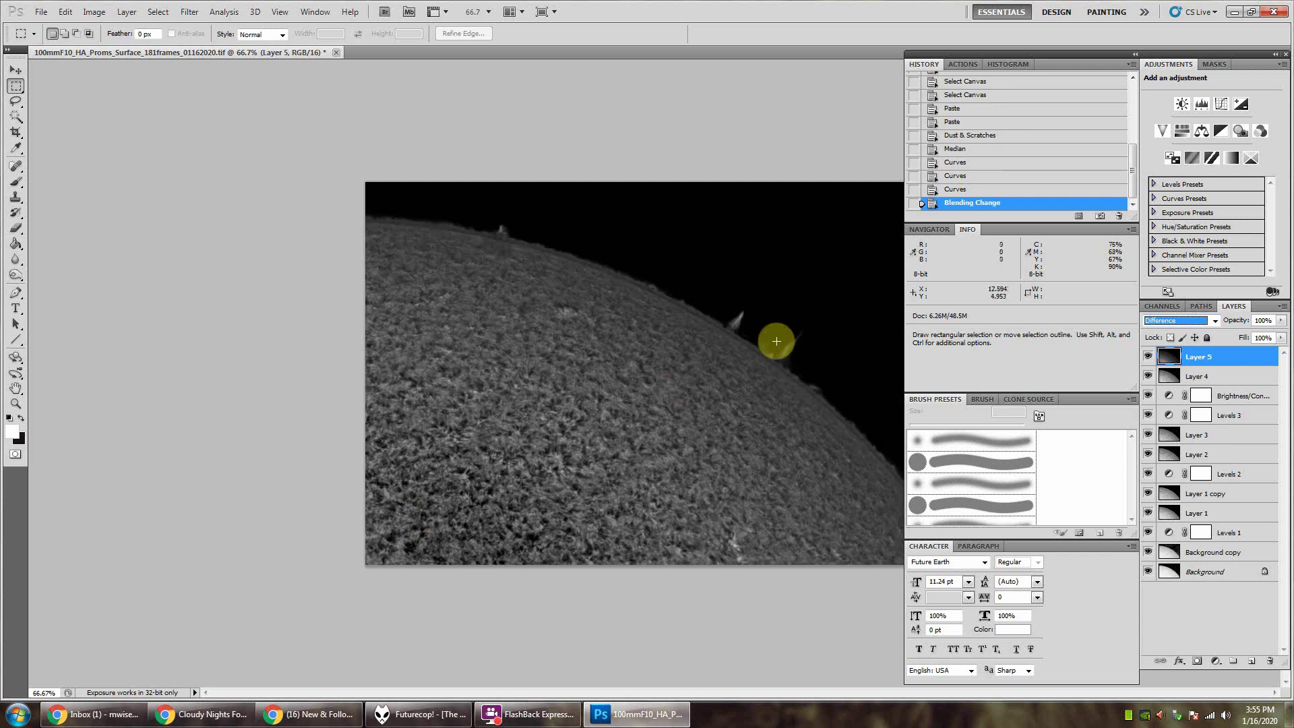
pyautogui.click(1281, 320)
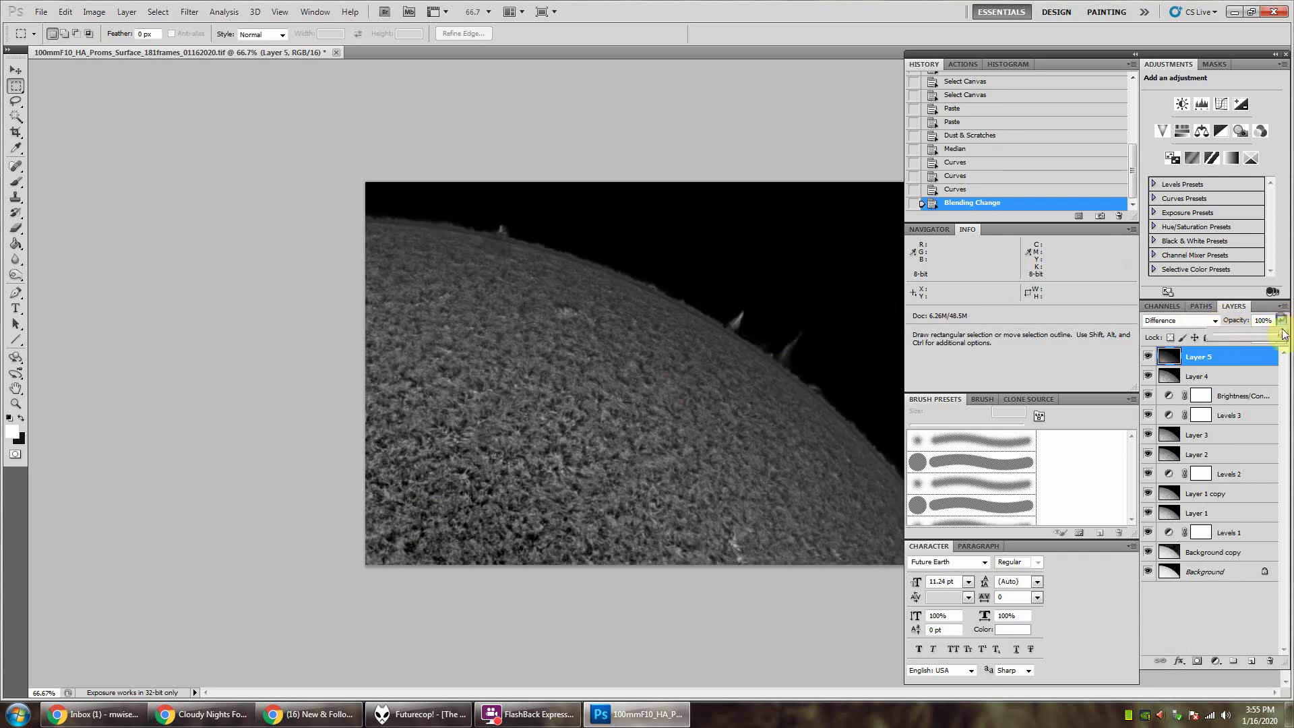
pyautogui.moveTo(1280, 335); pyautogui.dragTo(1248, 337)
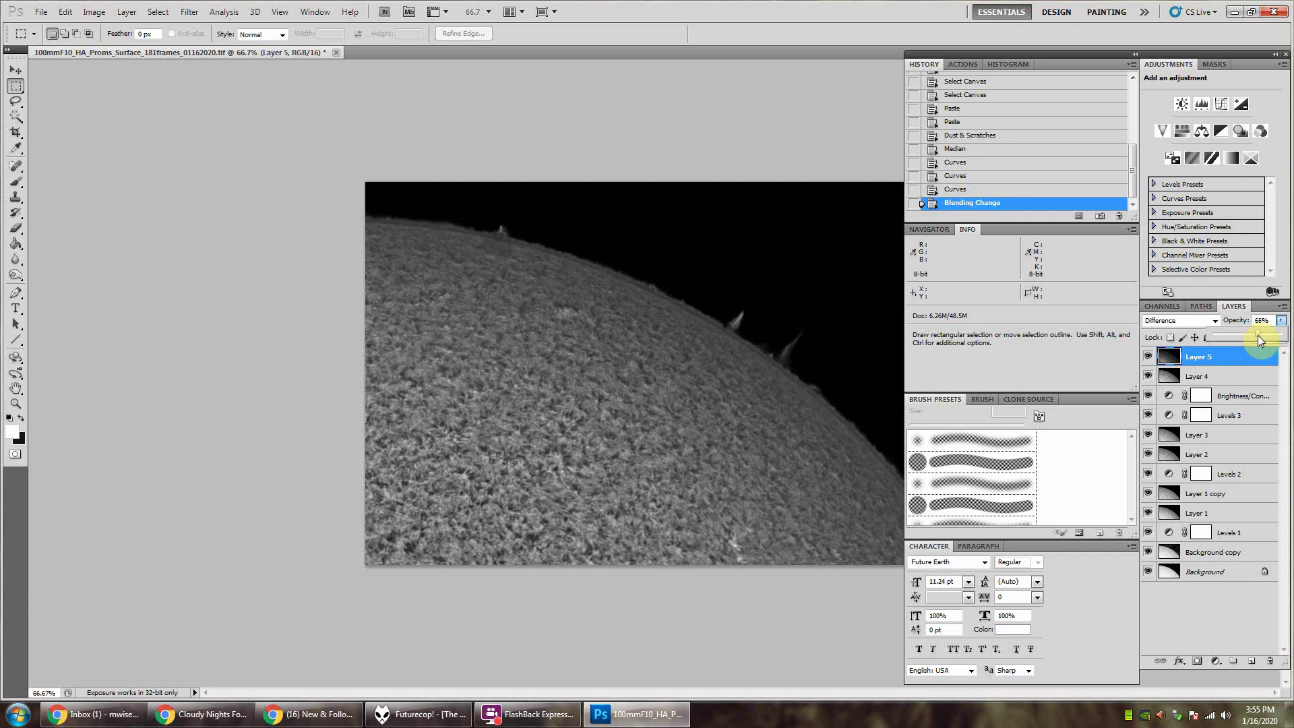
pyautogui.moveTo(1258, 339); pyautogui.dragTo(1257, 338)
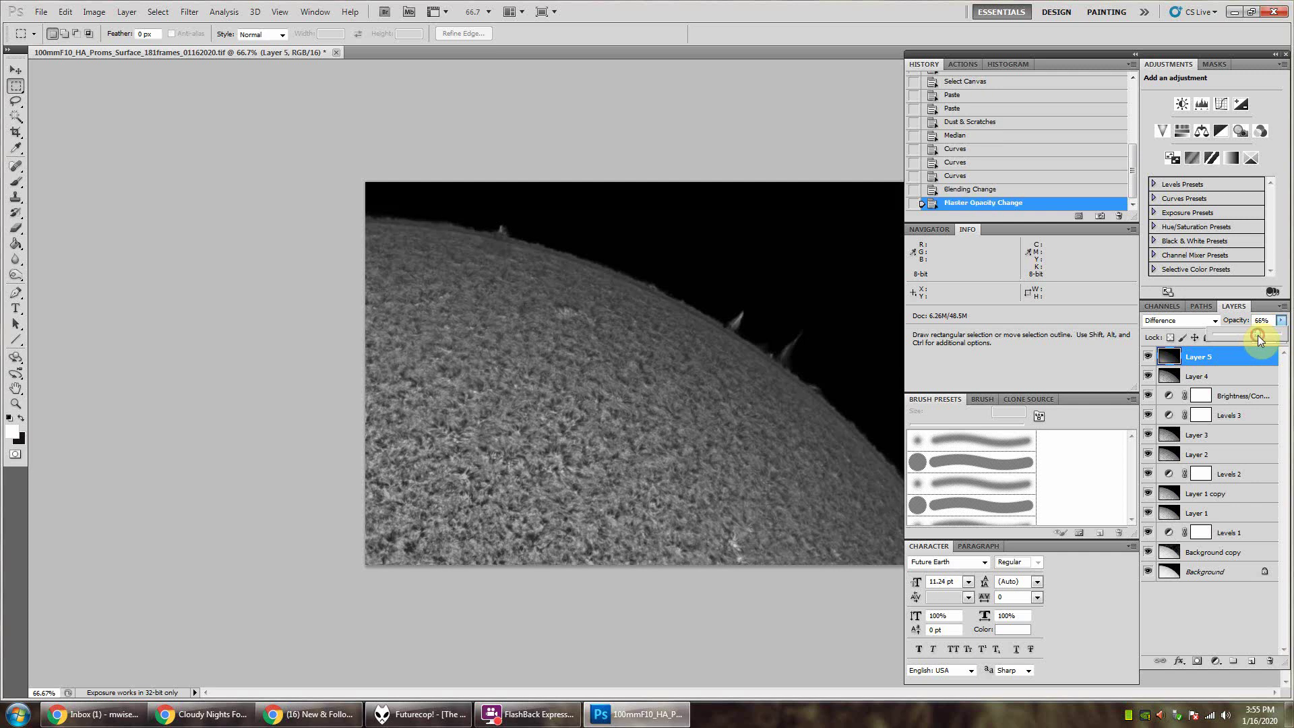
# - Add a Levels 4 adjustment layer and lower its white input level to 219
pyautogui.click(1201, 105)
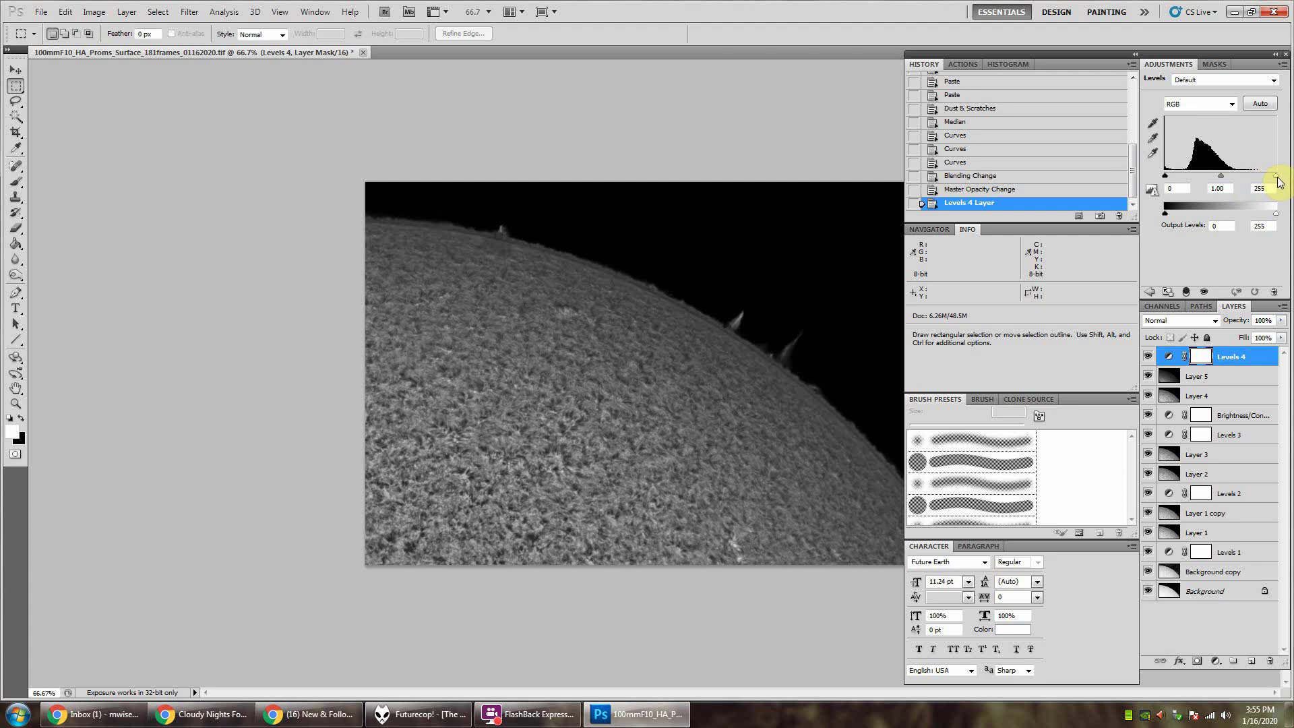
pyautogui.moveTo(1275, 177); pyautogui.dragTo(1262, 181)
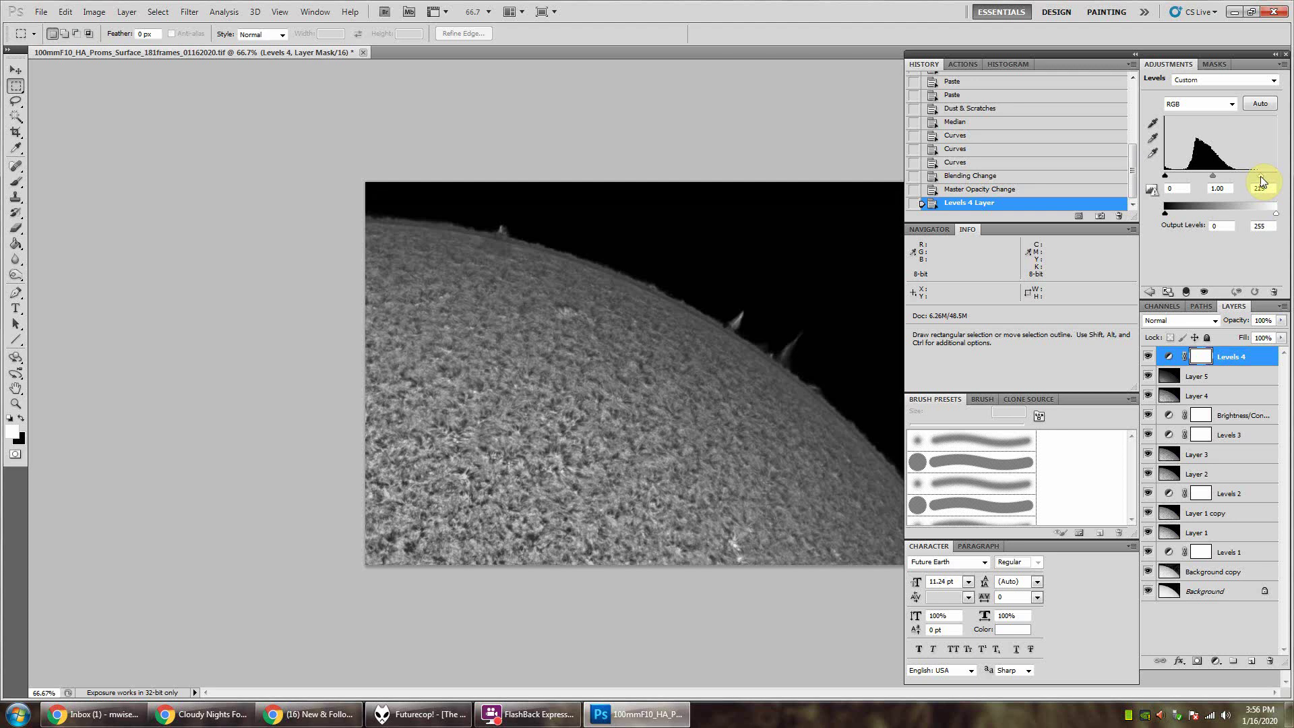
pyautogui.moveTo(1262, 180); pyautogui.dragTo(1262, 180)
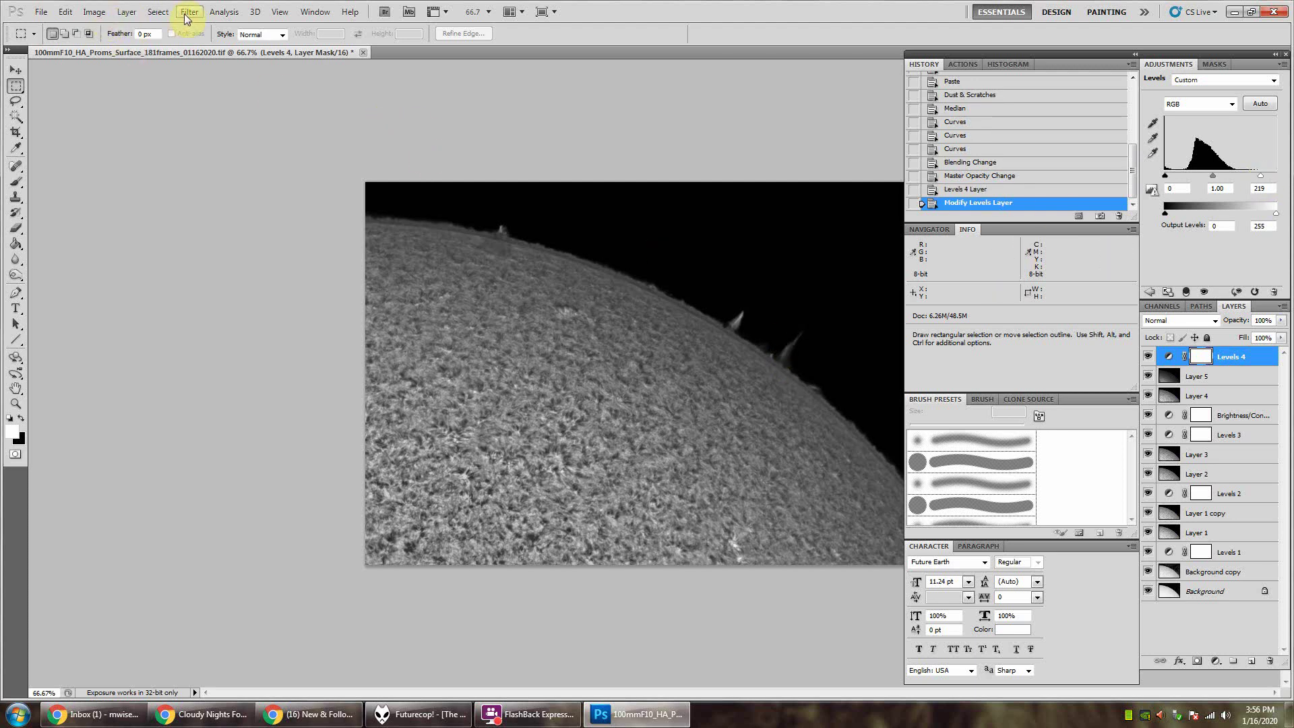
# - Paste two merged copies of the whole canvas as new layers
pyautogui.click(157, 12)
pyautogui.click(165, 26)
pyautogui.click(66, 12)
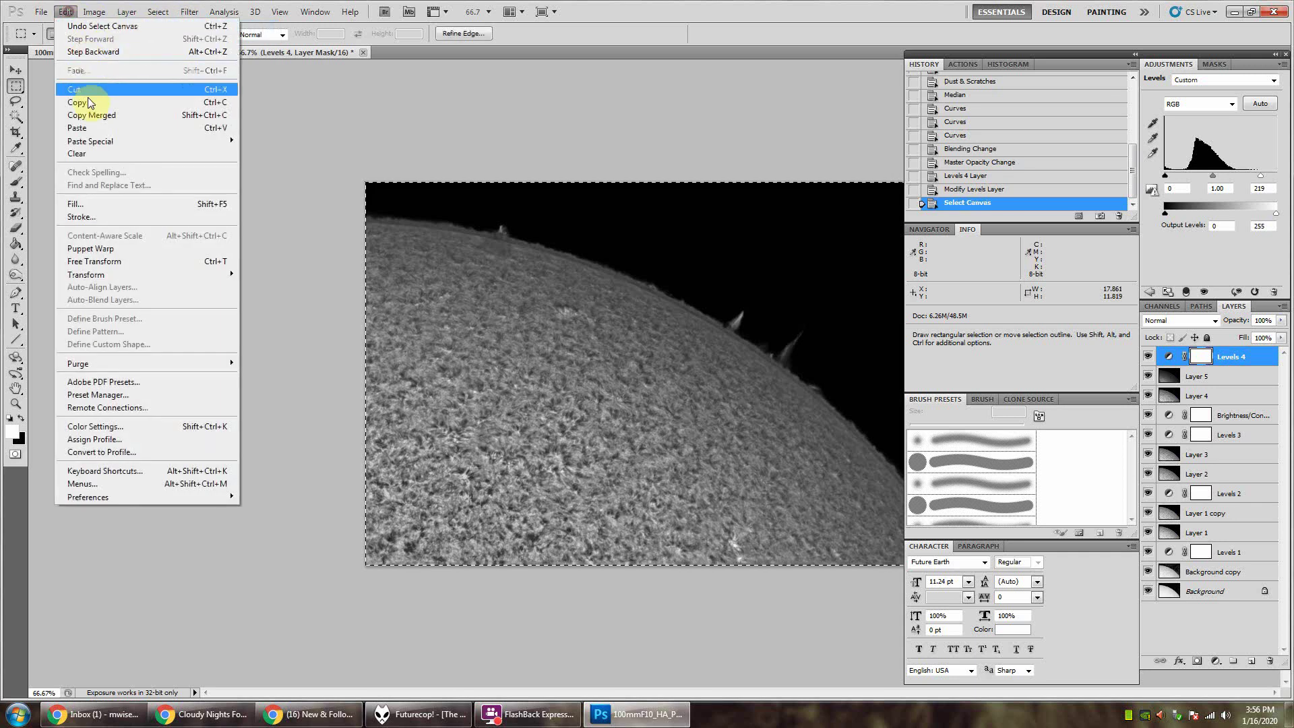
pyautogui.click(88, 103)
pyautogui.hotkey('ctrl', 'v')
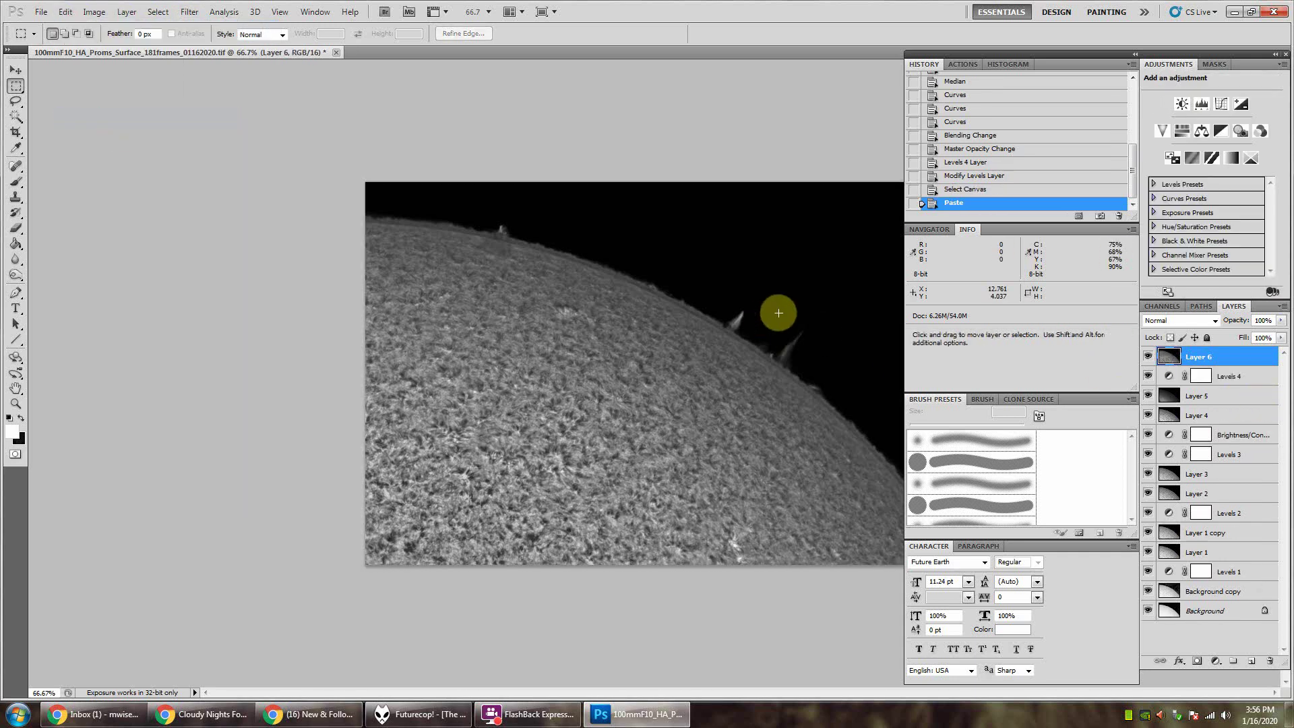
pyautogui.hotkey('ctrl', 'v')
# - Apply the Solar_Colored Levels preset to the top layer, Layer 7
pyautogui.click(93, 12)
pyautogui.moveTo(106, 45)
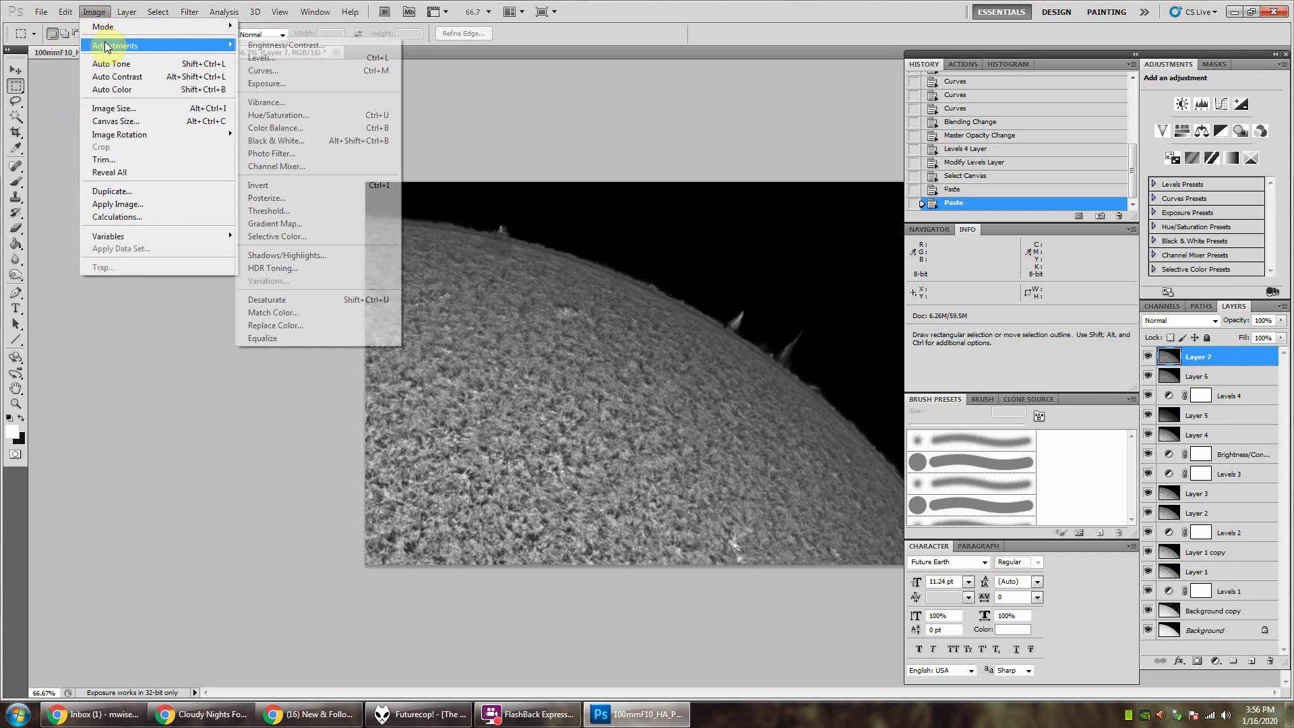
pyautogui.click(277, 60)
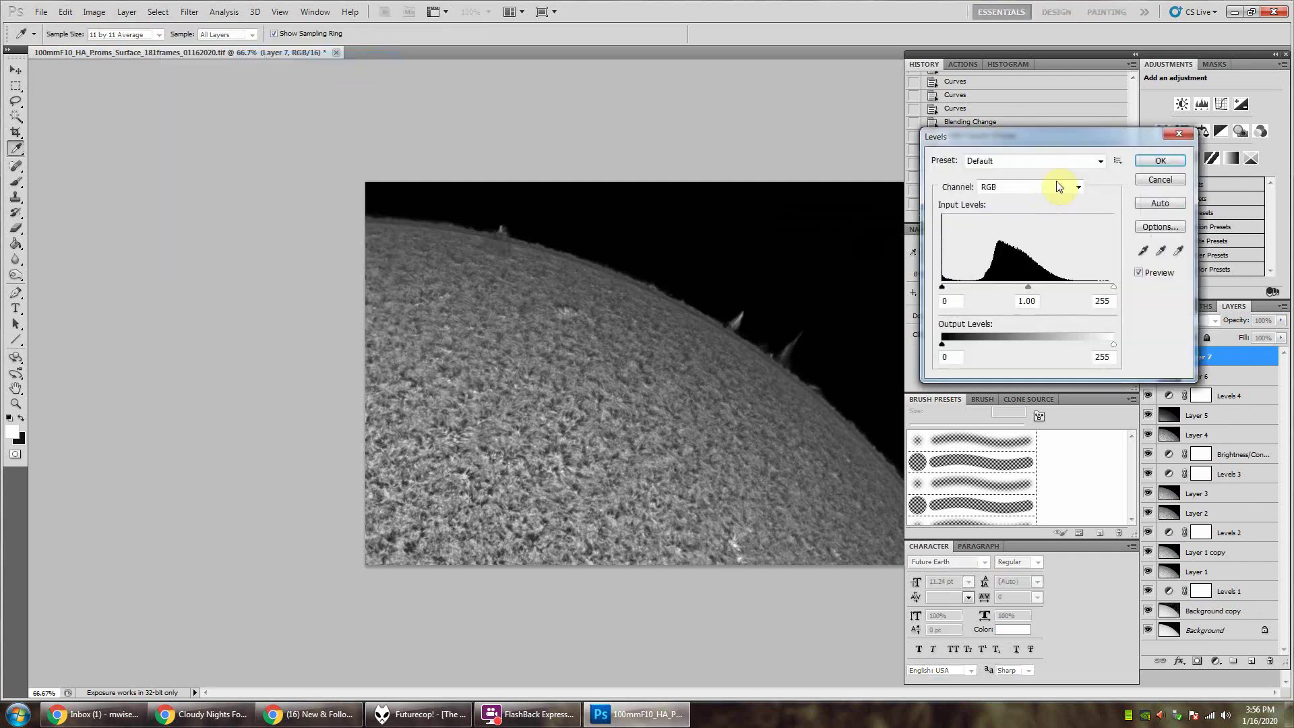
pyautogui.click(1033, 162)
pyautogui.click(1011, 344)
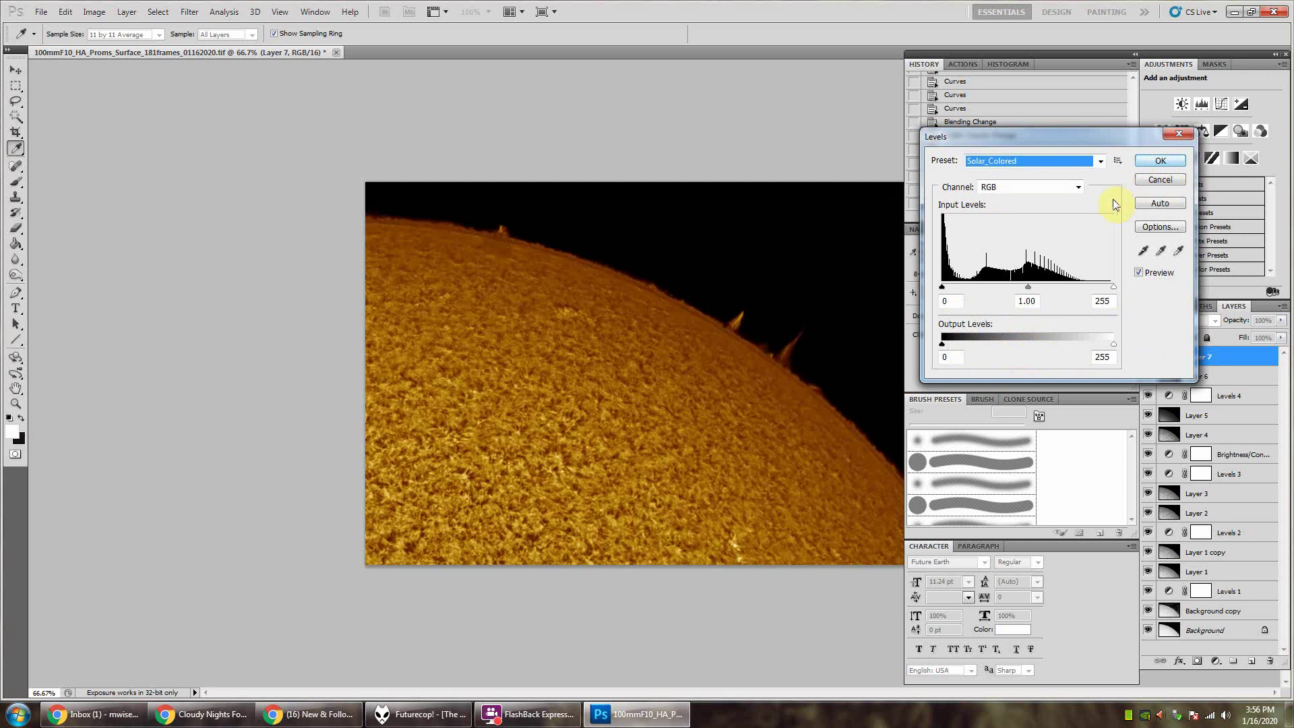
pyautogui.click(1160, 162)
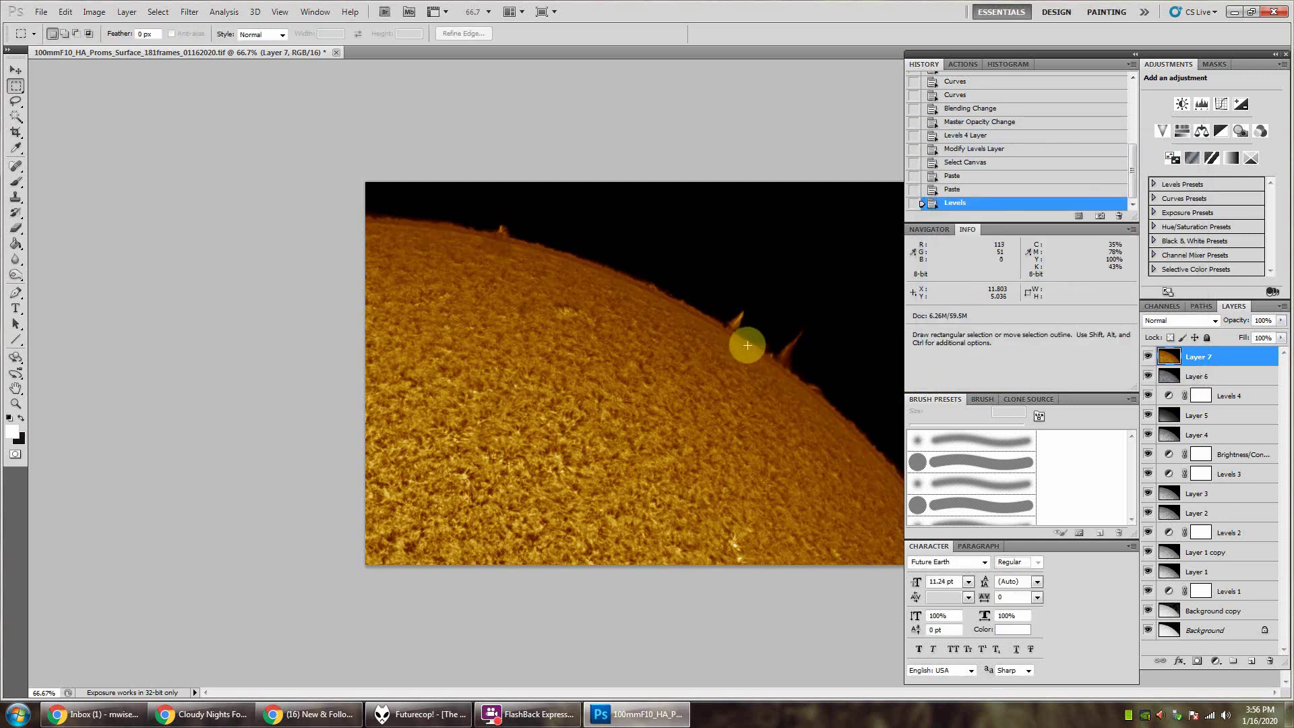
# - Paste another grey copy as Layer 8 and invert its tones
pyautogui.hotkey('ctrl', 'v')
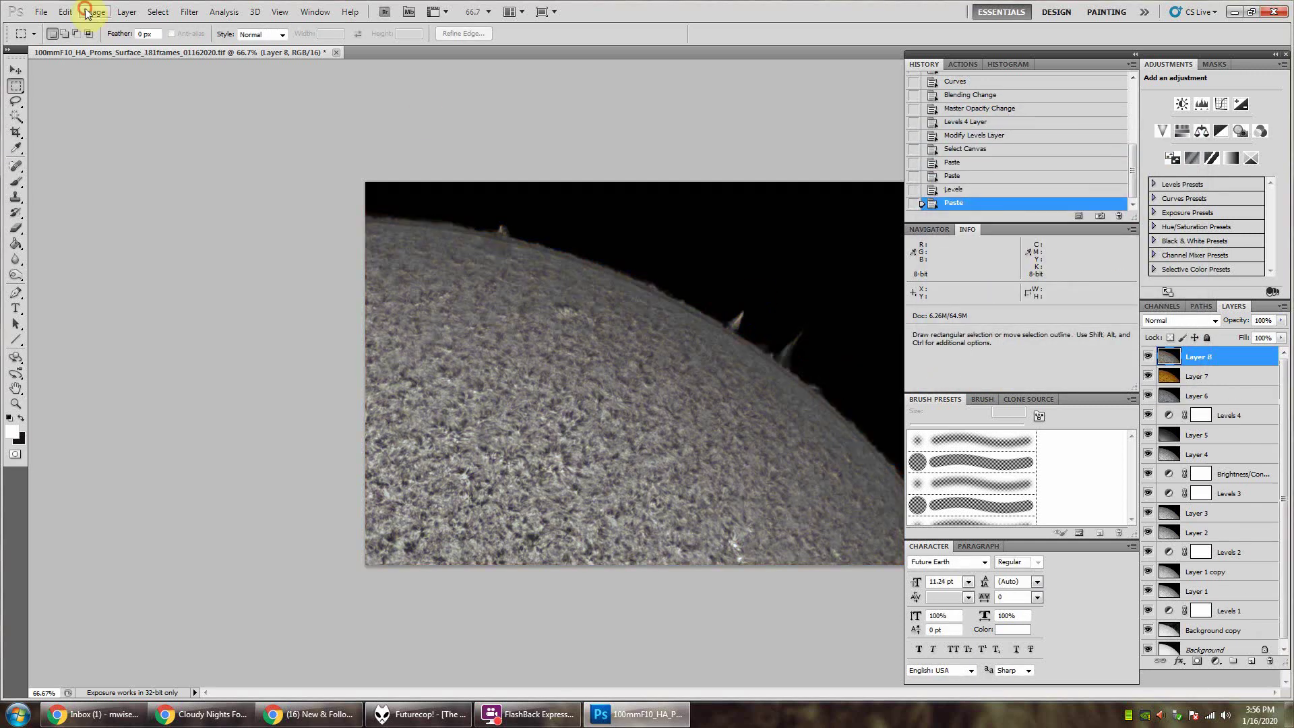
pyautogui.click(88, 12)
pyautogui.moveTo(106, 45)
pyautogui.click(328, 187)
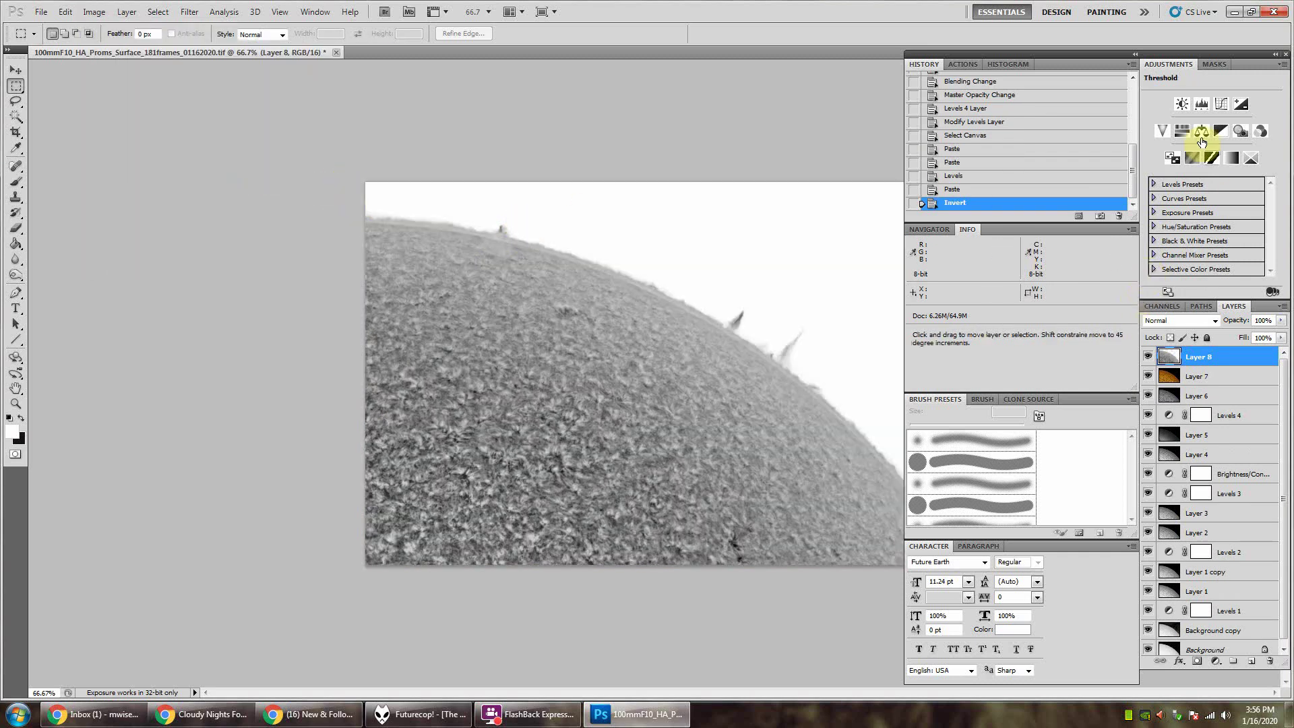
# - Add a Levels 5 layer darkening the midtones and merge it into the inverted layer
pyautogui.click(1204, 106)
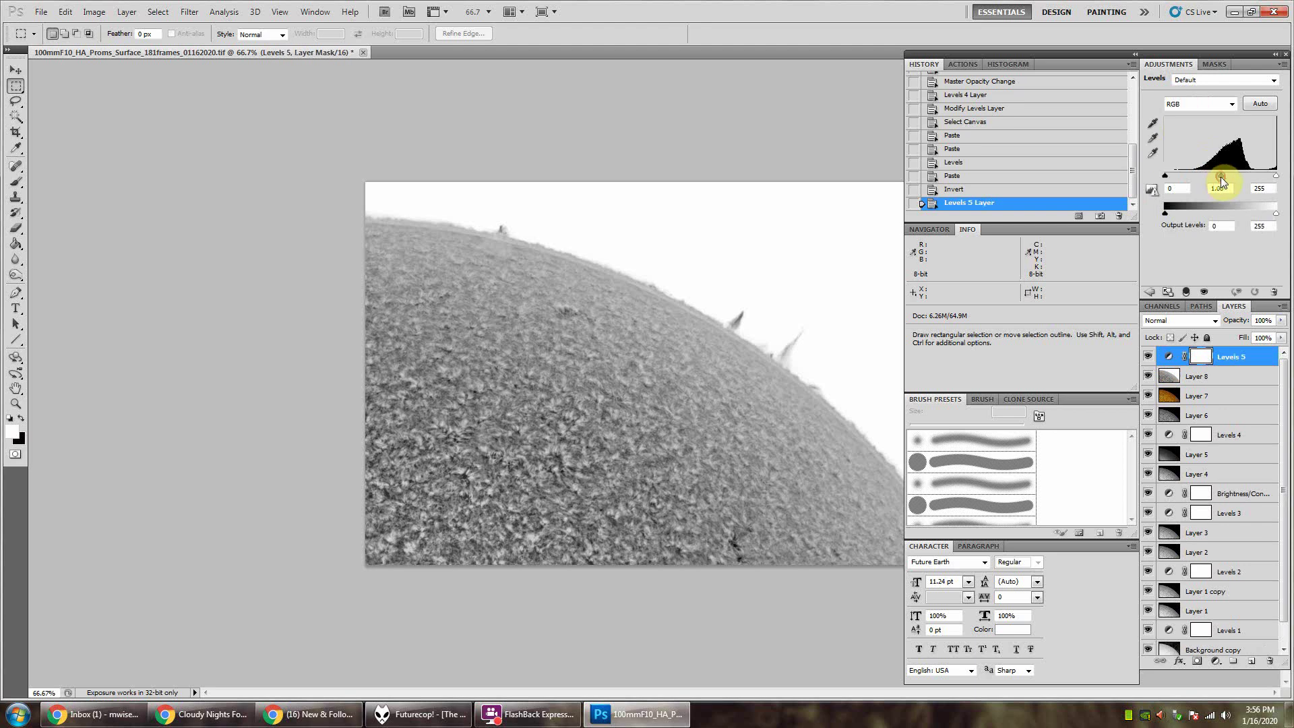
pyautogui.moveTo(1220, 177); pyautogui.dragTo(1225, 181)
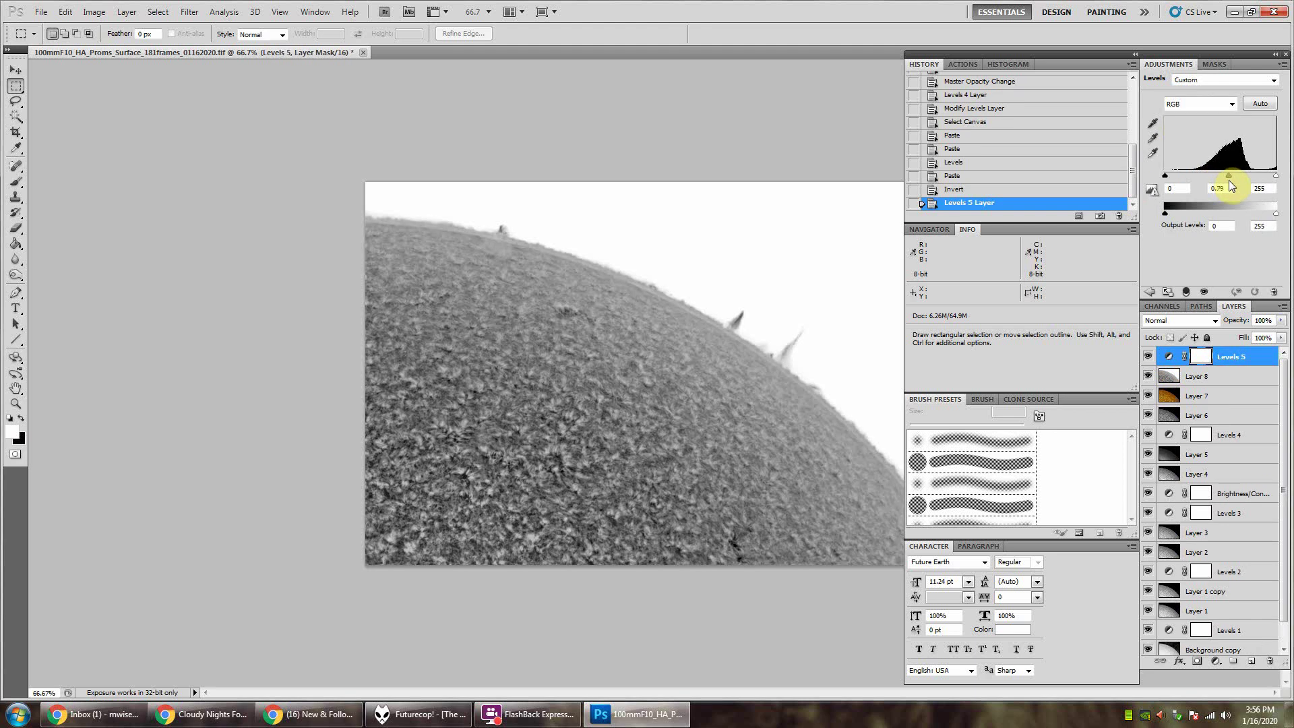
pyautogui.rightClick(1220, 379)
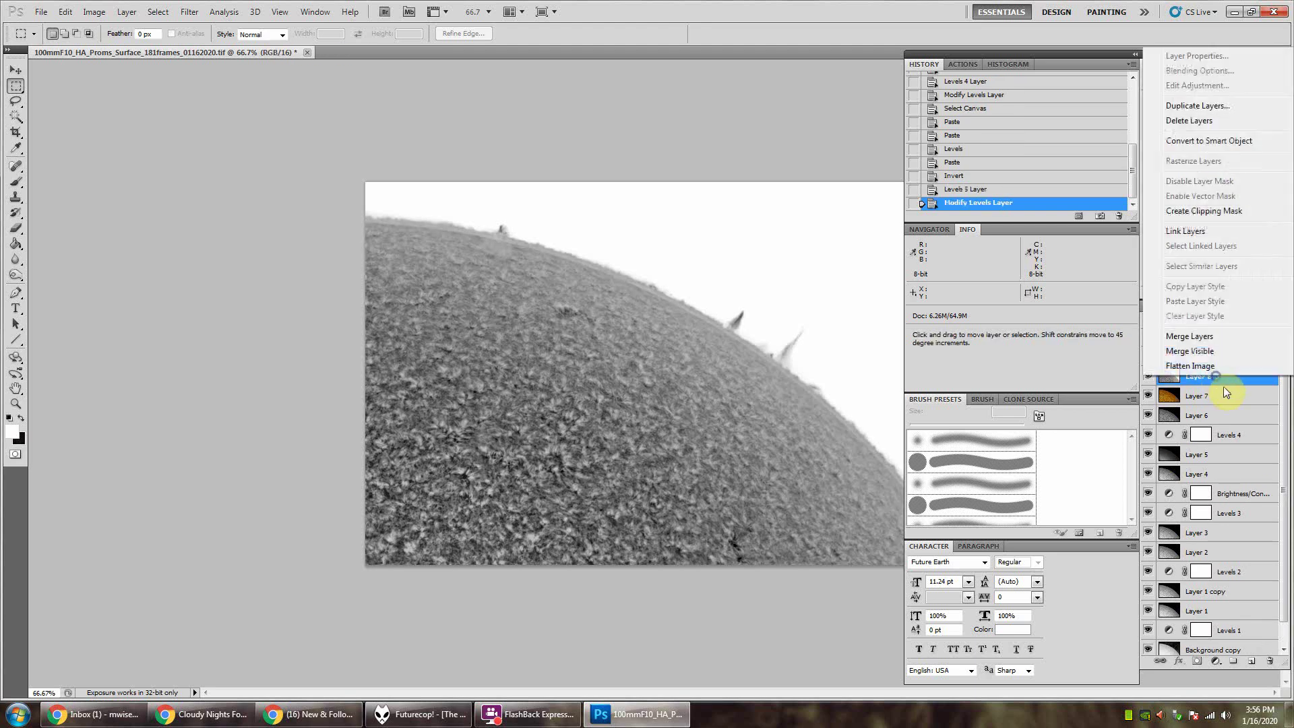
pyautogui.click(1199, 334)
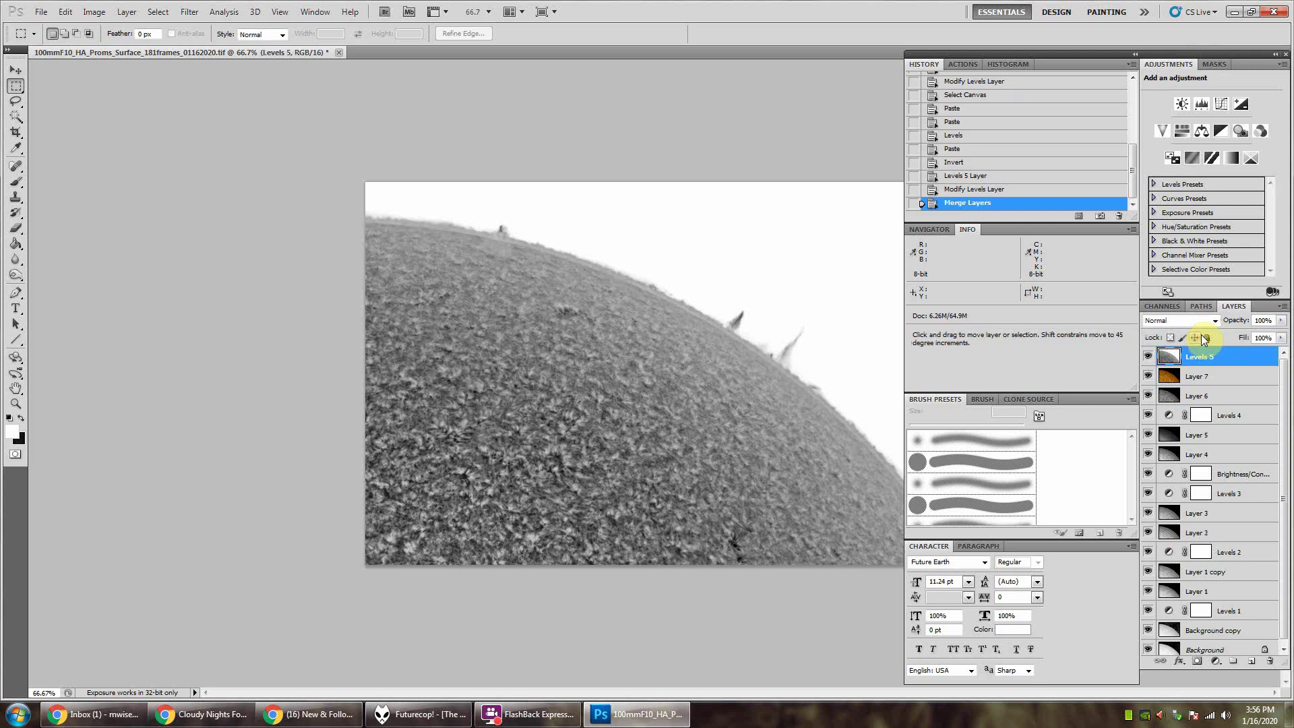
# - Duplicate the inverted layer, tint the copy gold with the Solar_Colored Levels preset, and hide the panels
pyautogui.hotkey('ctrl', 'j')
pyautogui.click(93, 13)
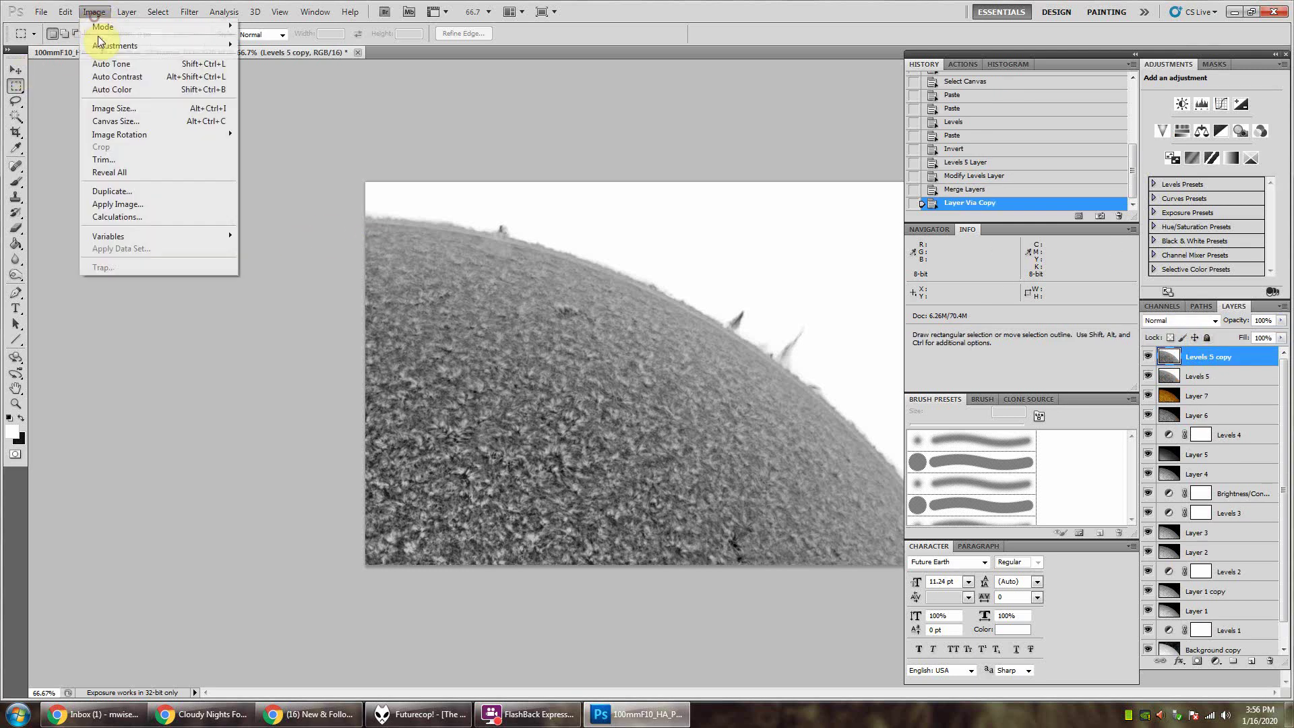
pyautogui.moveTo(135, 44)
pyautogui.click(297, 58)
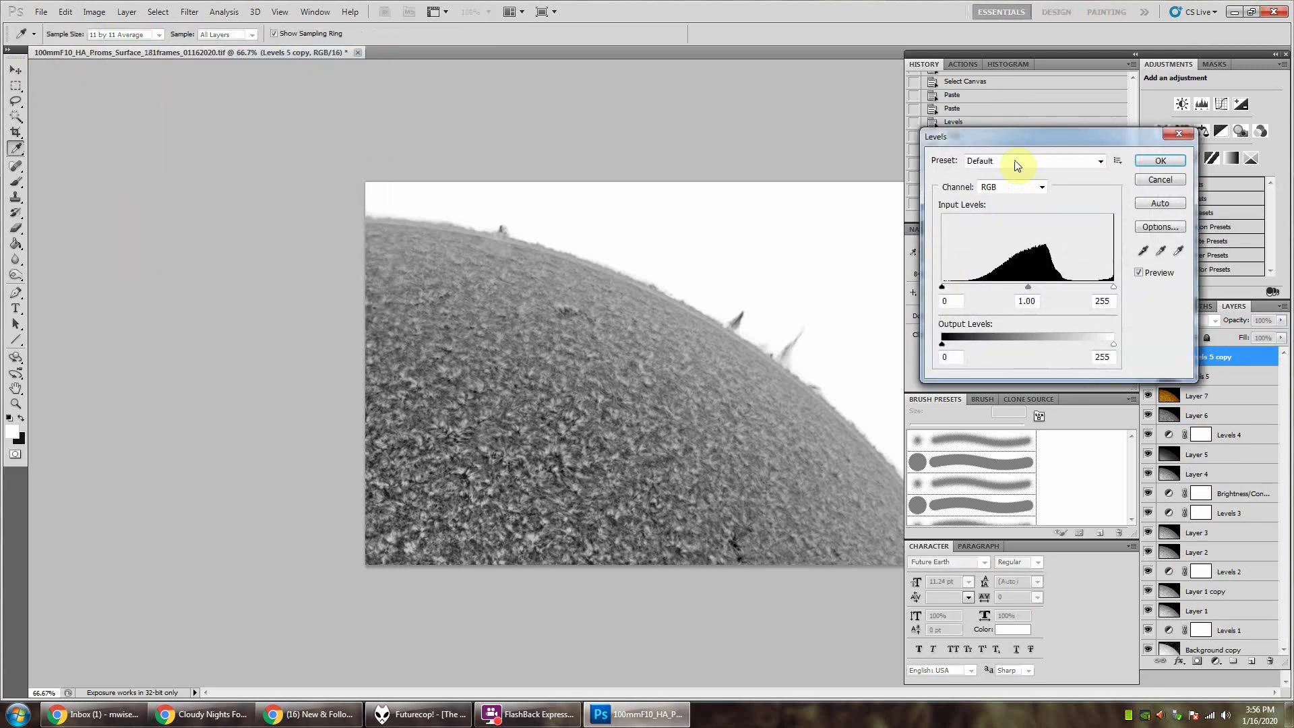
pyautogui.click(1100, 161)
pyautogui.click(1078, 496)
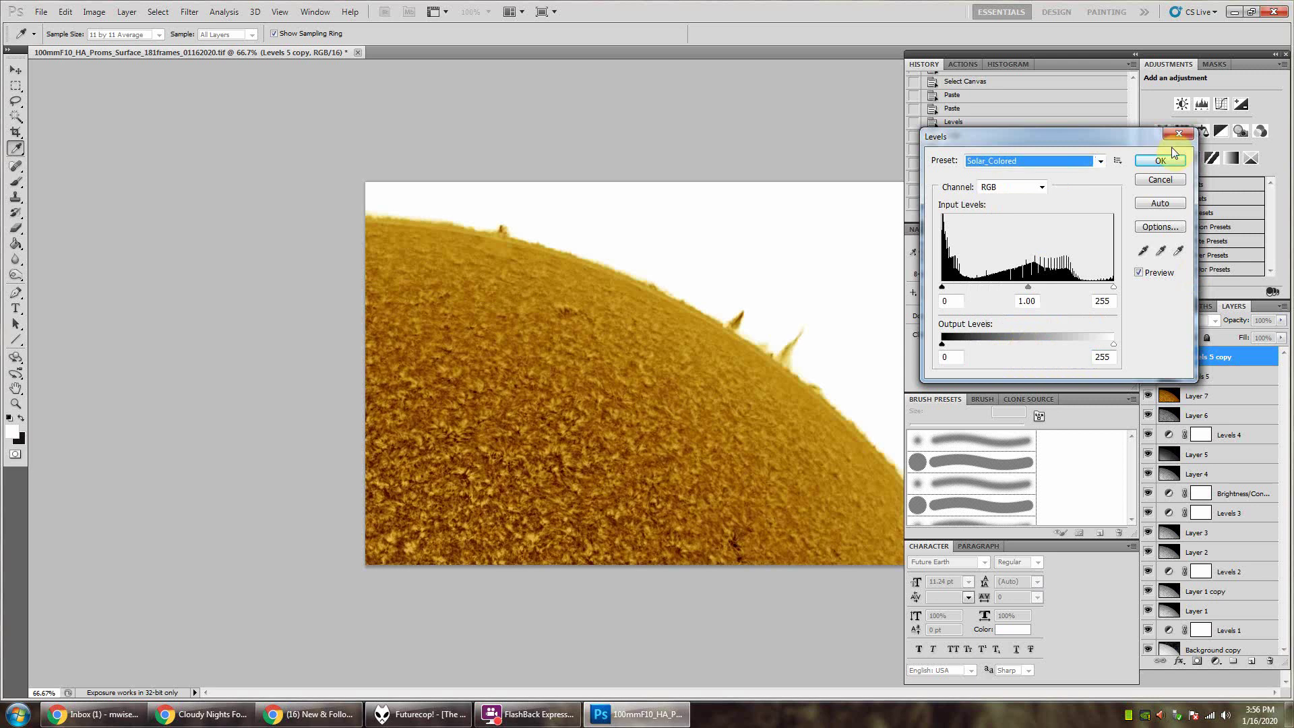
pyautogui.click(1161, 161)
pyautogui.click(16, 86)
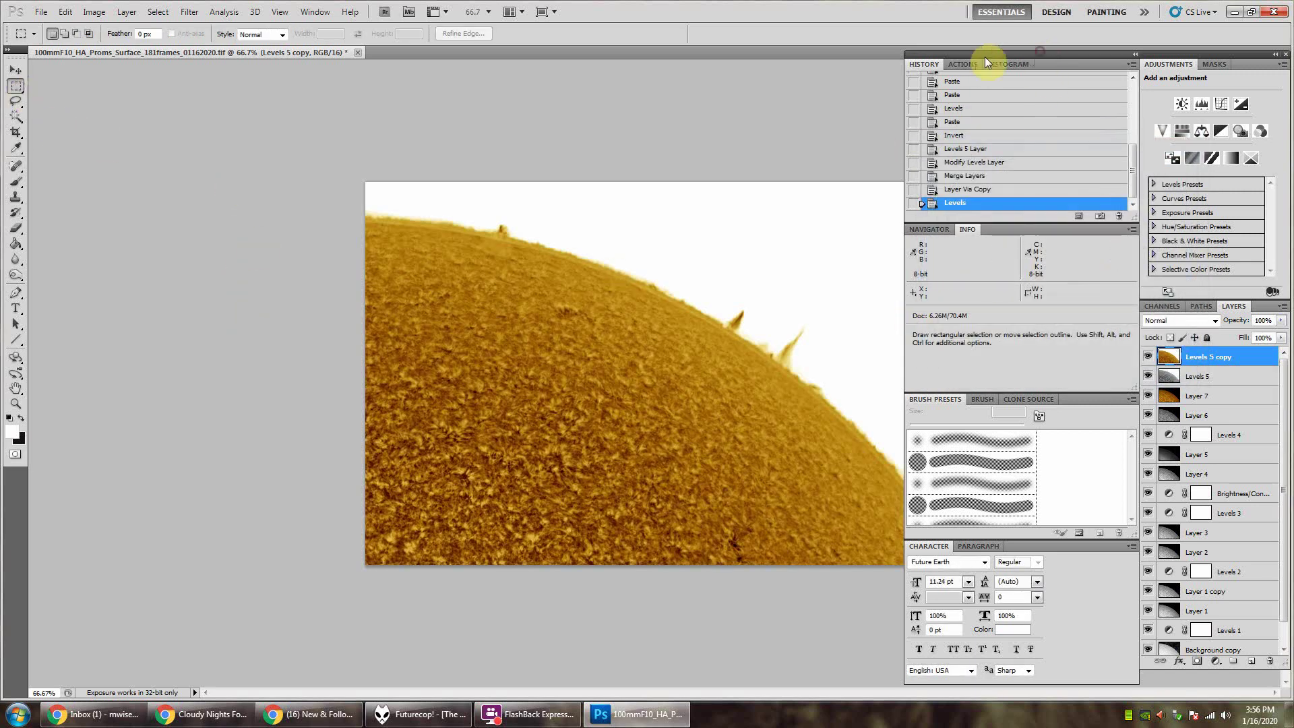
pyautogui.press('Tab')
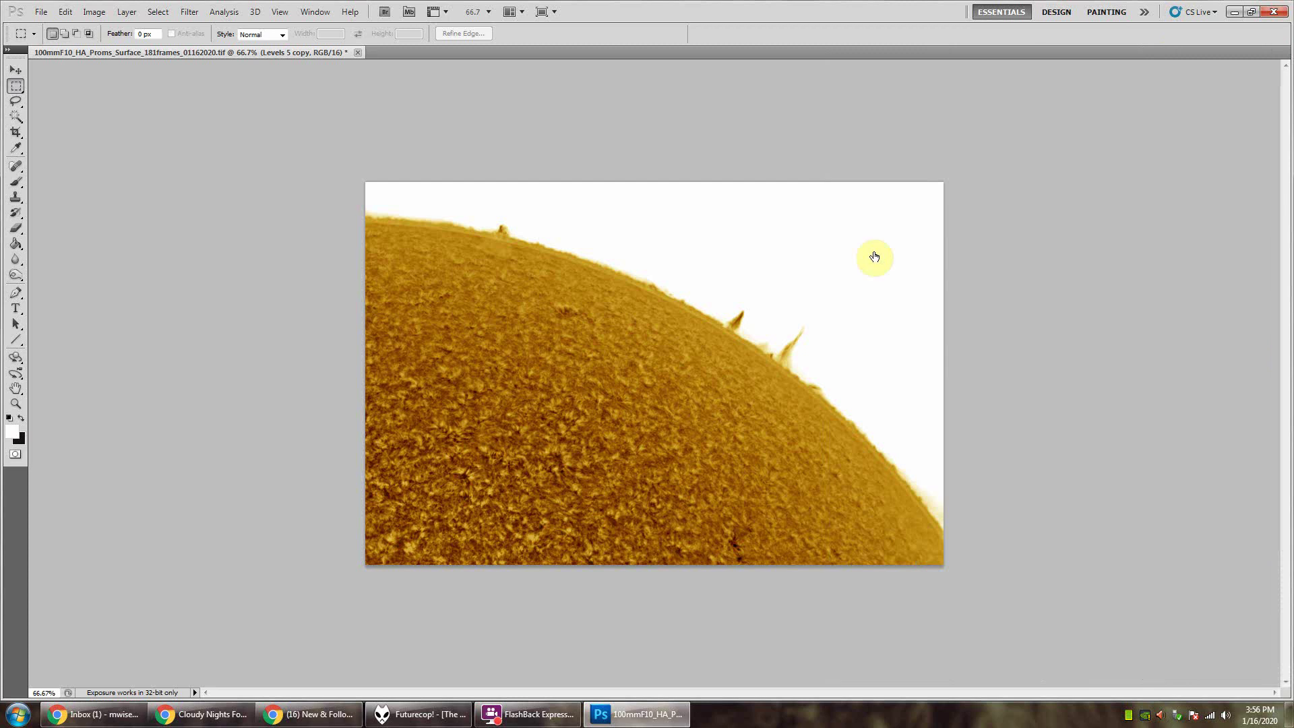
# - Fit the image to the screen and compare gold and black-and-white versions, ending on black-and-white
pyautogui.doubleClick(16, 388)
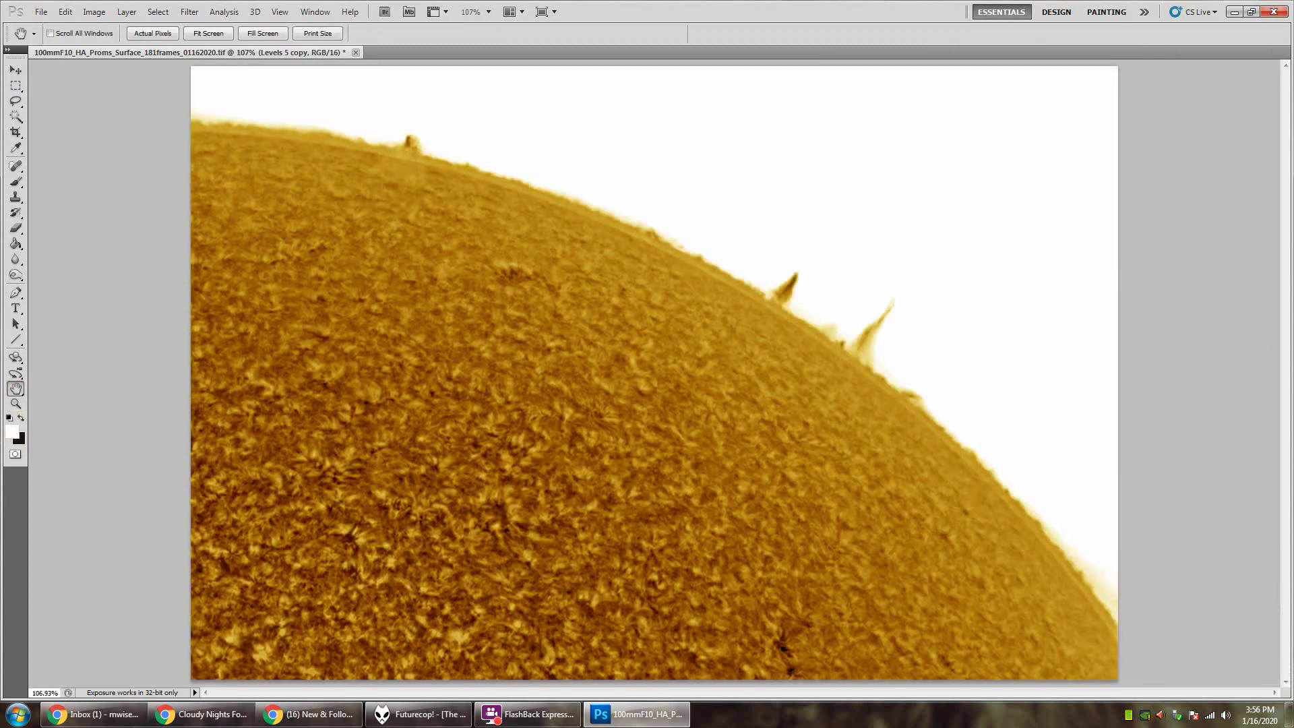
pyautogui.hotkey('ctrl', 'z')
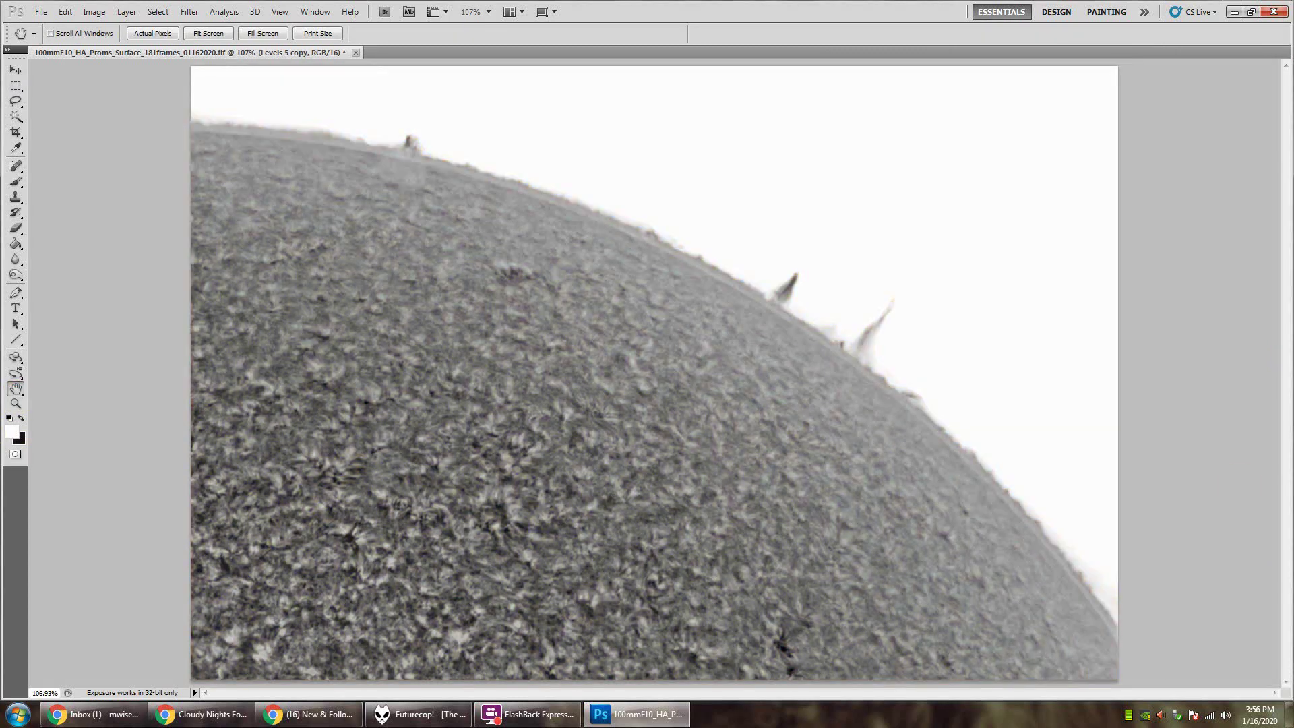
pyautogui.hotkey('ctrl', 'z')
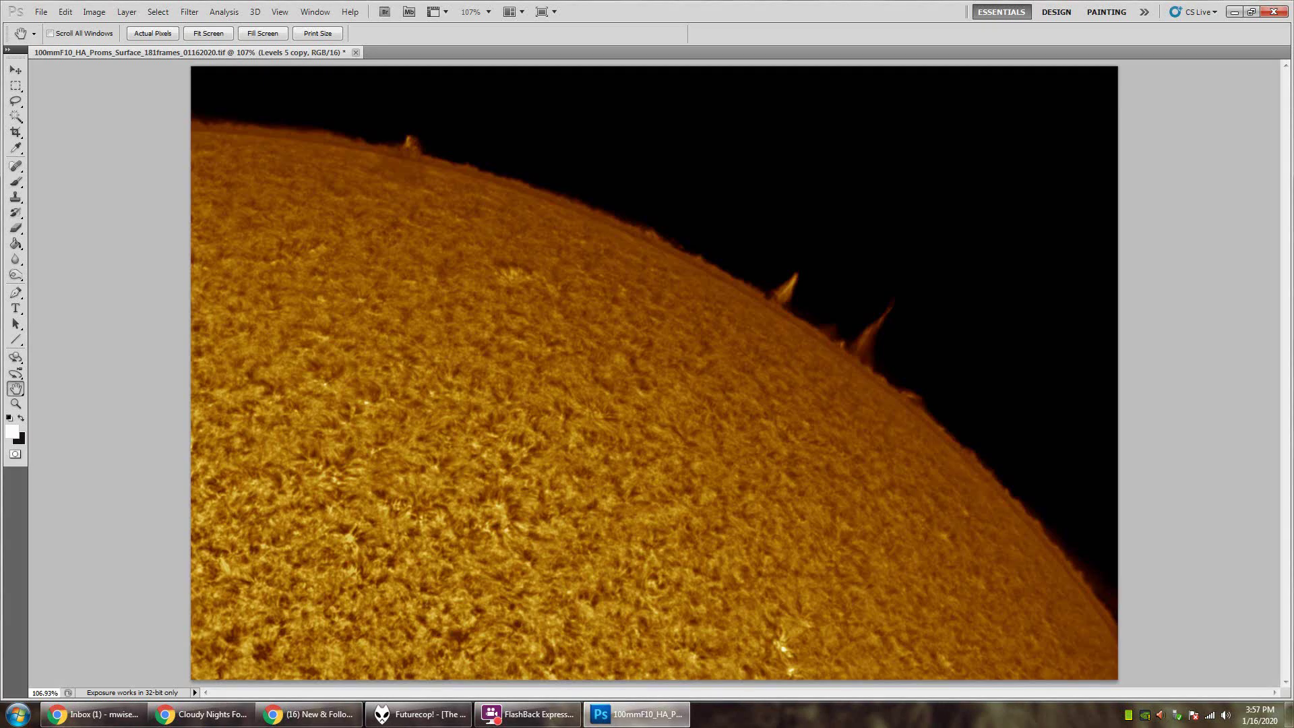
pyautogui.hotkey('ctrl', 'z')
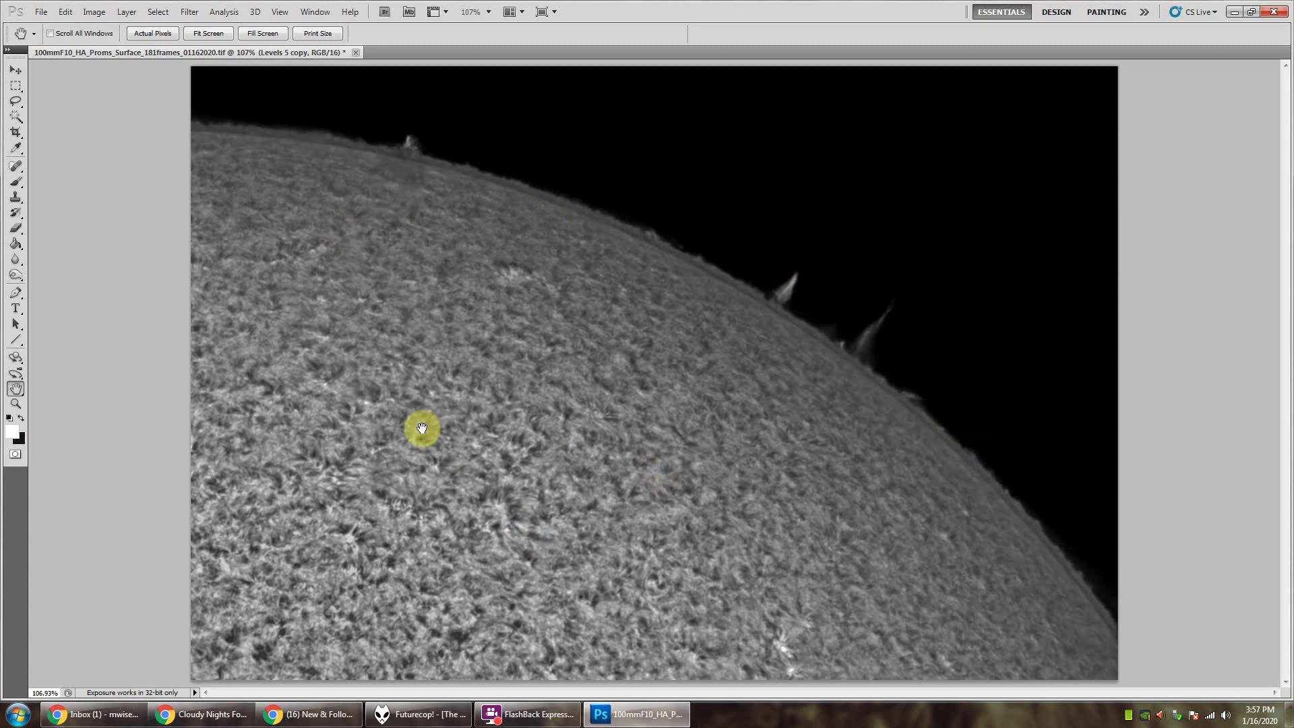
pyautogui.click(16, 85)
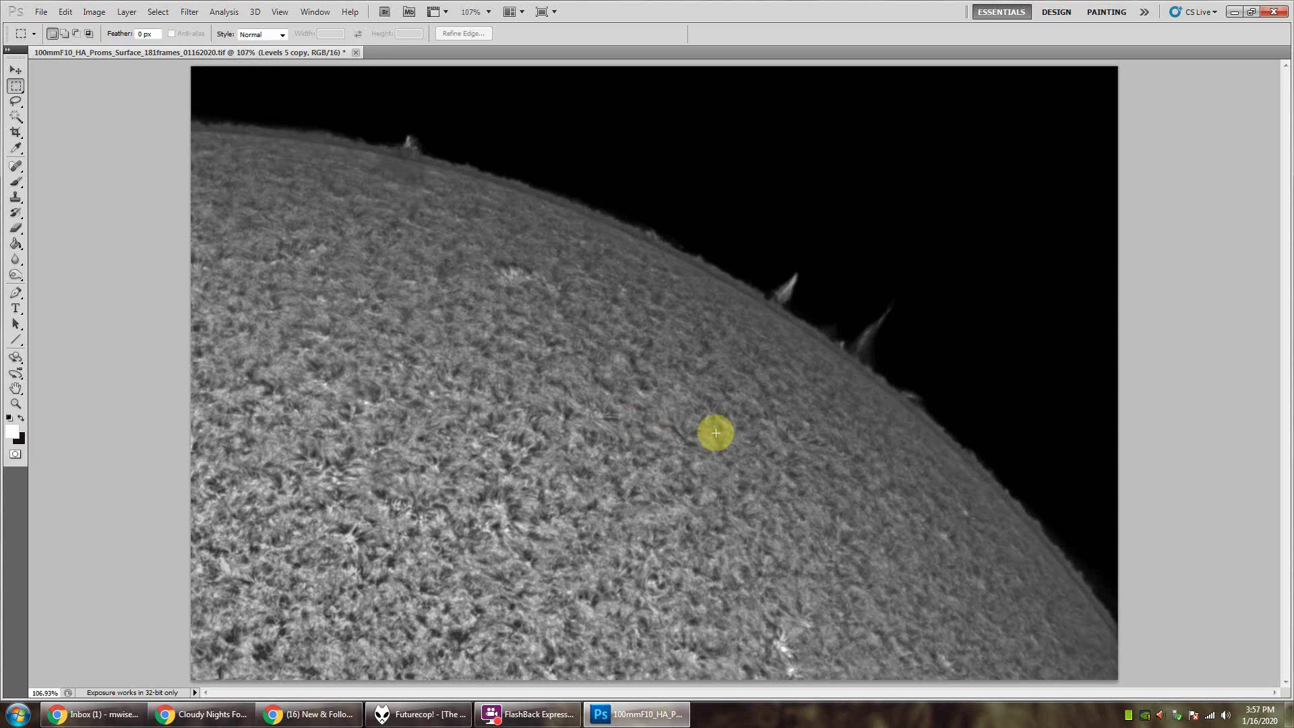